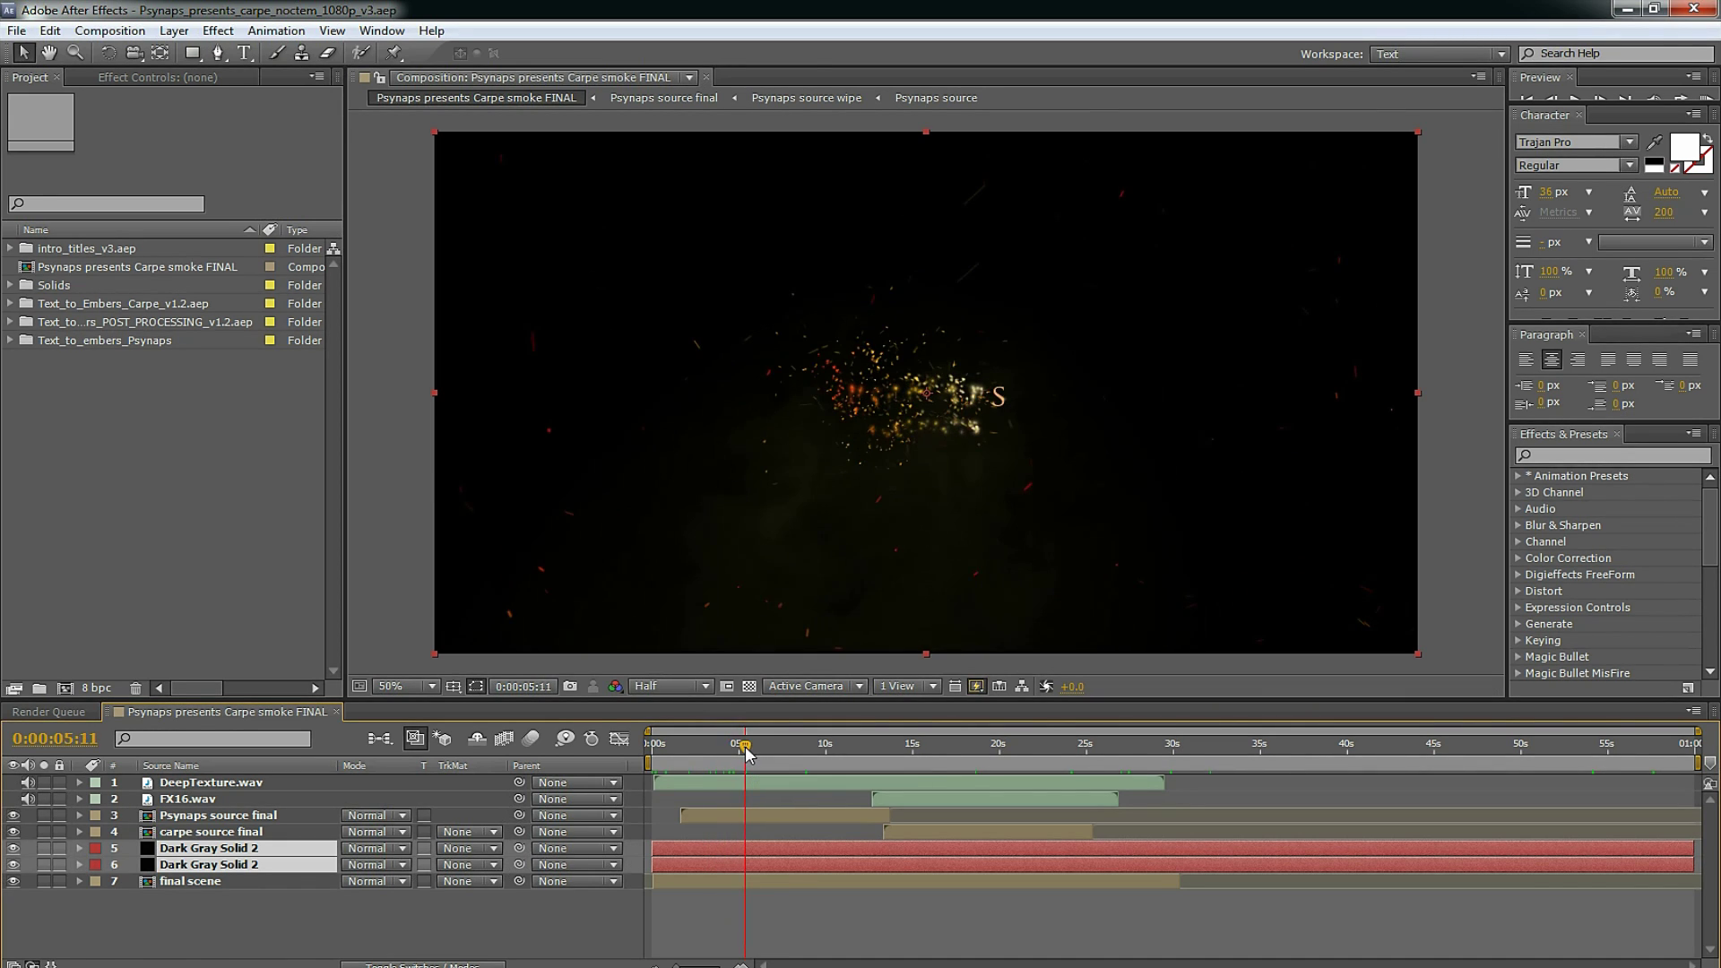
Move the current time to 0:00:02:28 and add the Psynaps presents Carpe smoke FINAL composition to the render queue
left_click(706, 751)
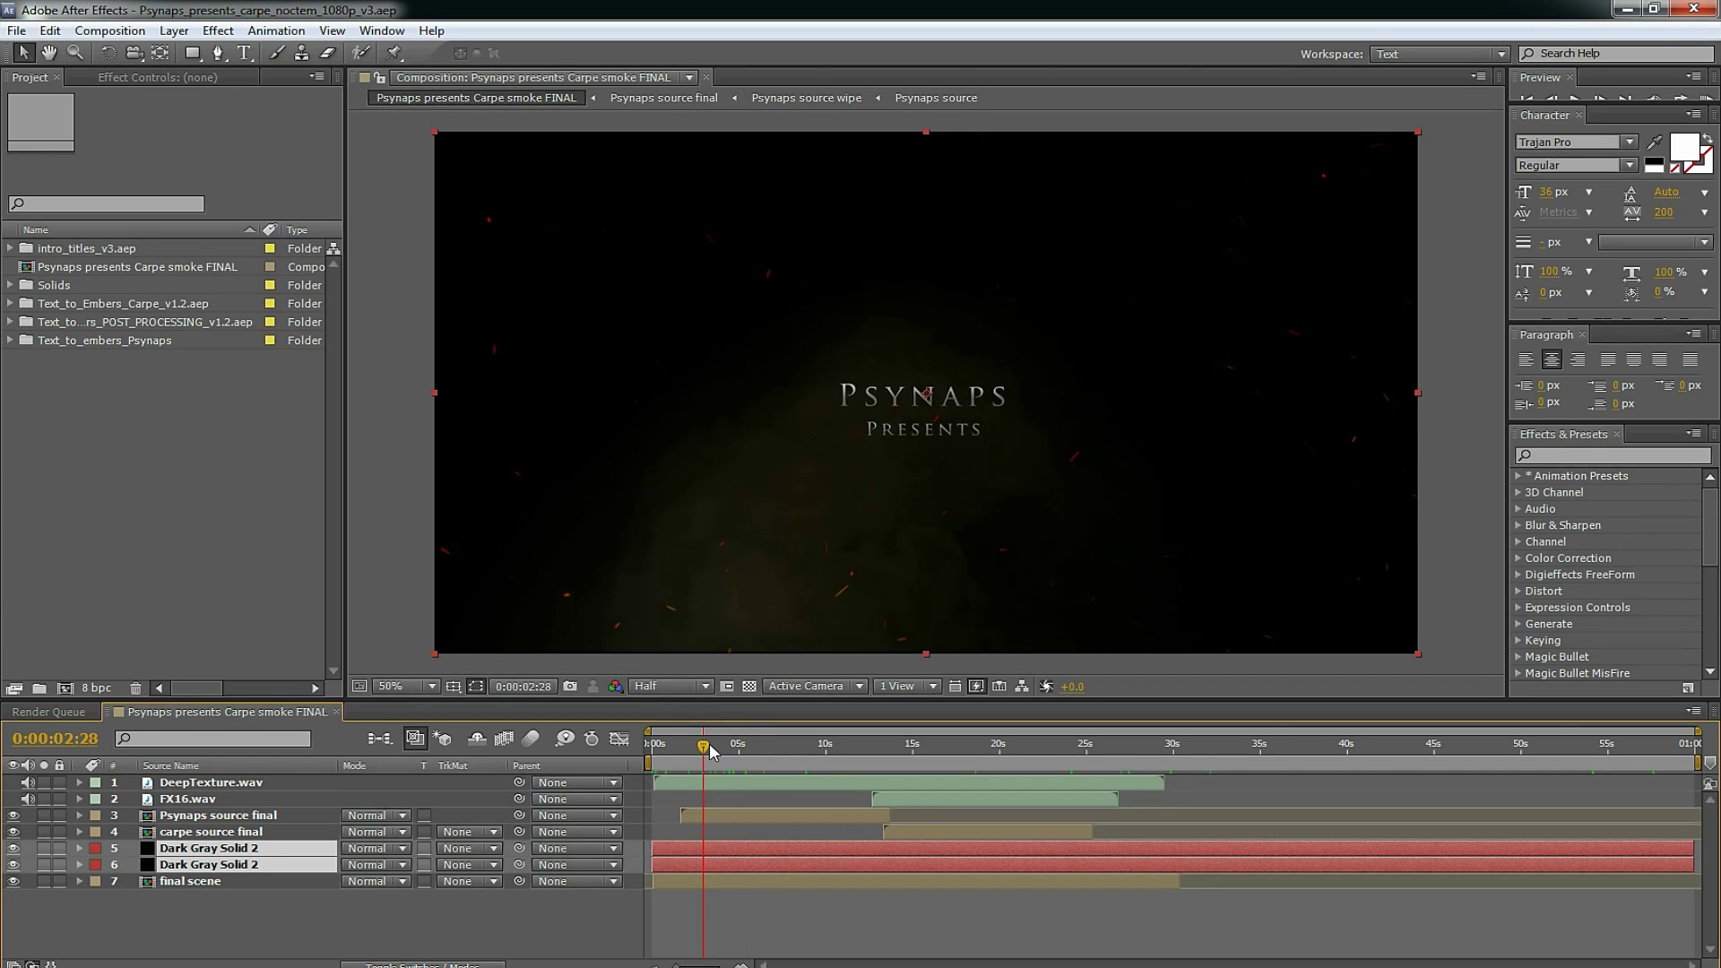
left_click(111, 32)
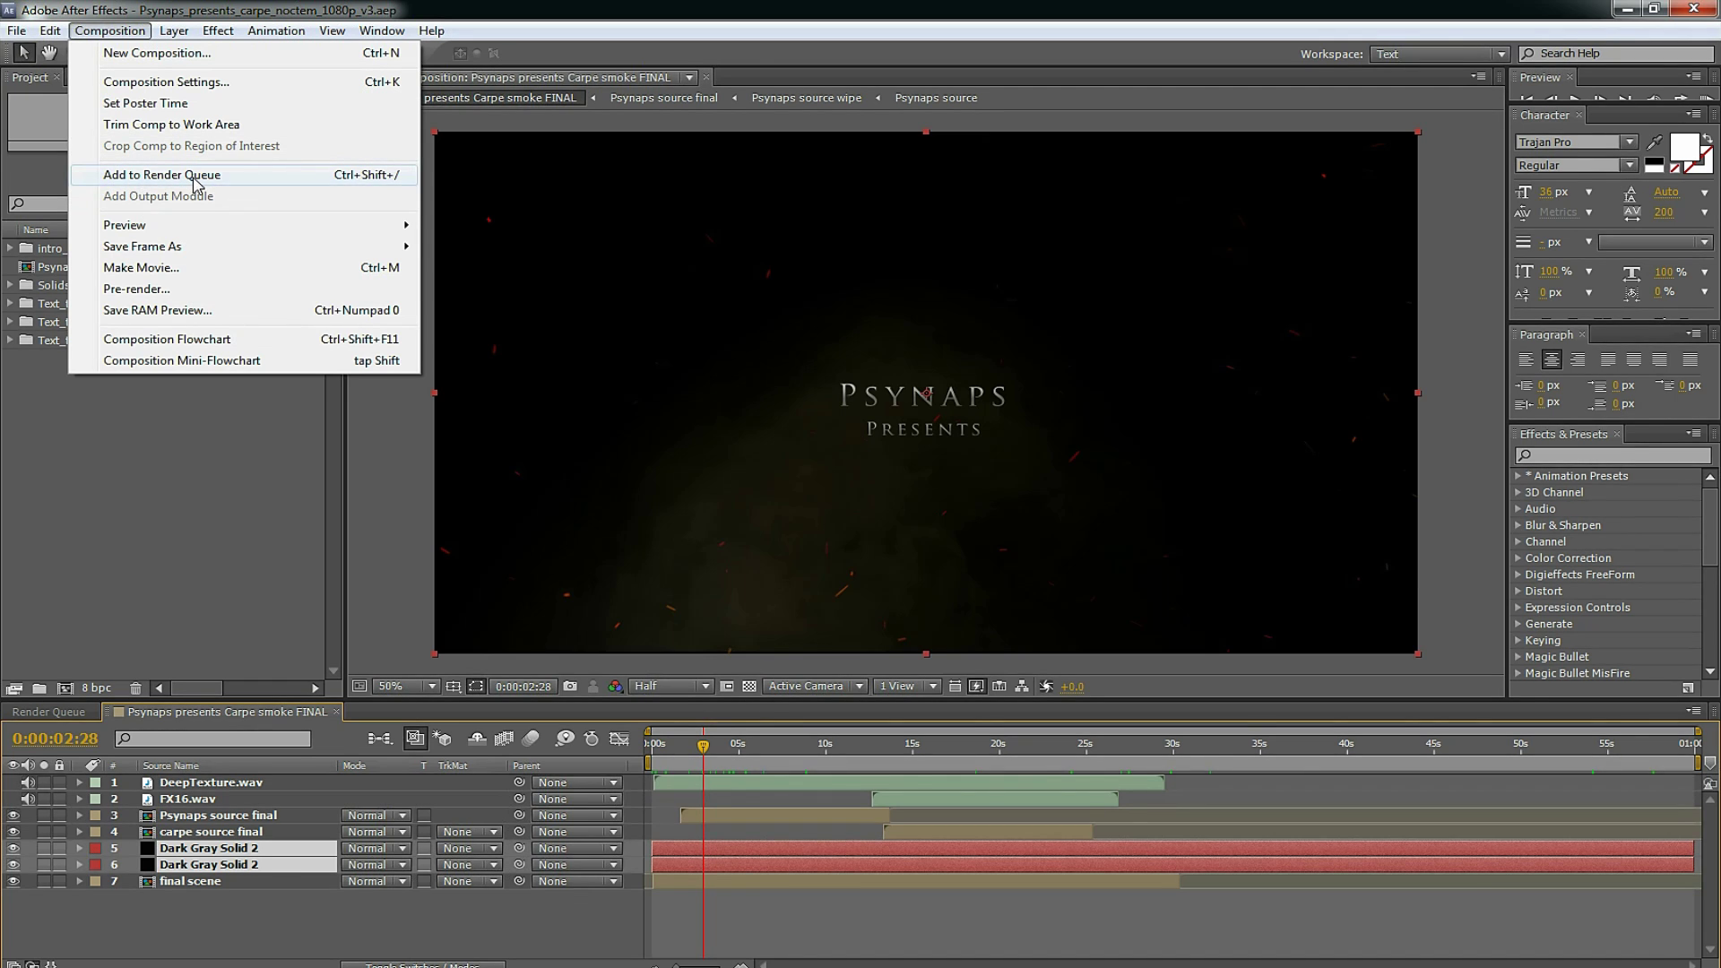
left_click(285, 179)
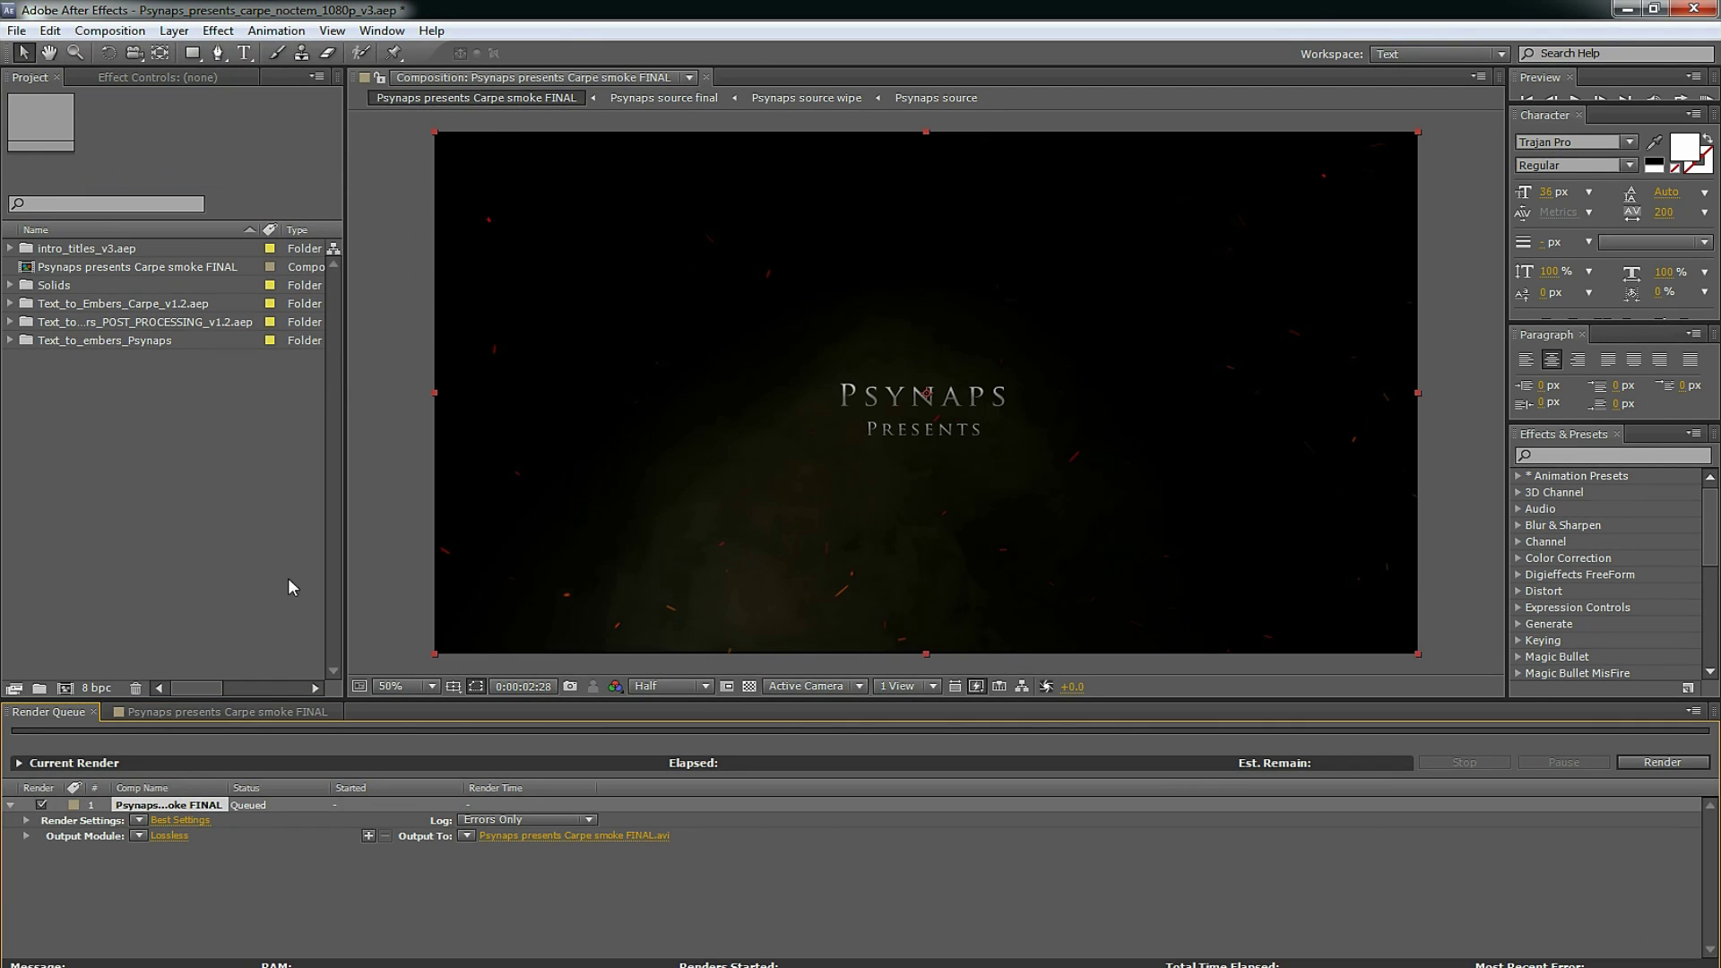
Apply Multi-Machine Settings and the Multi-Machine Sequence output module to the queued composition, and accept its render settings with existing files skipped
left_click(139, 820)
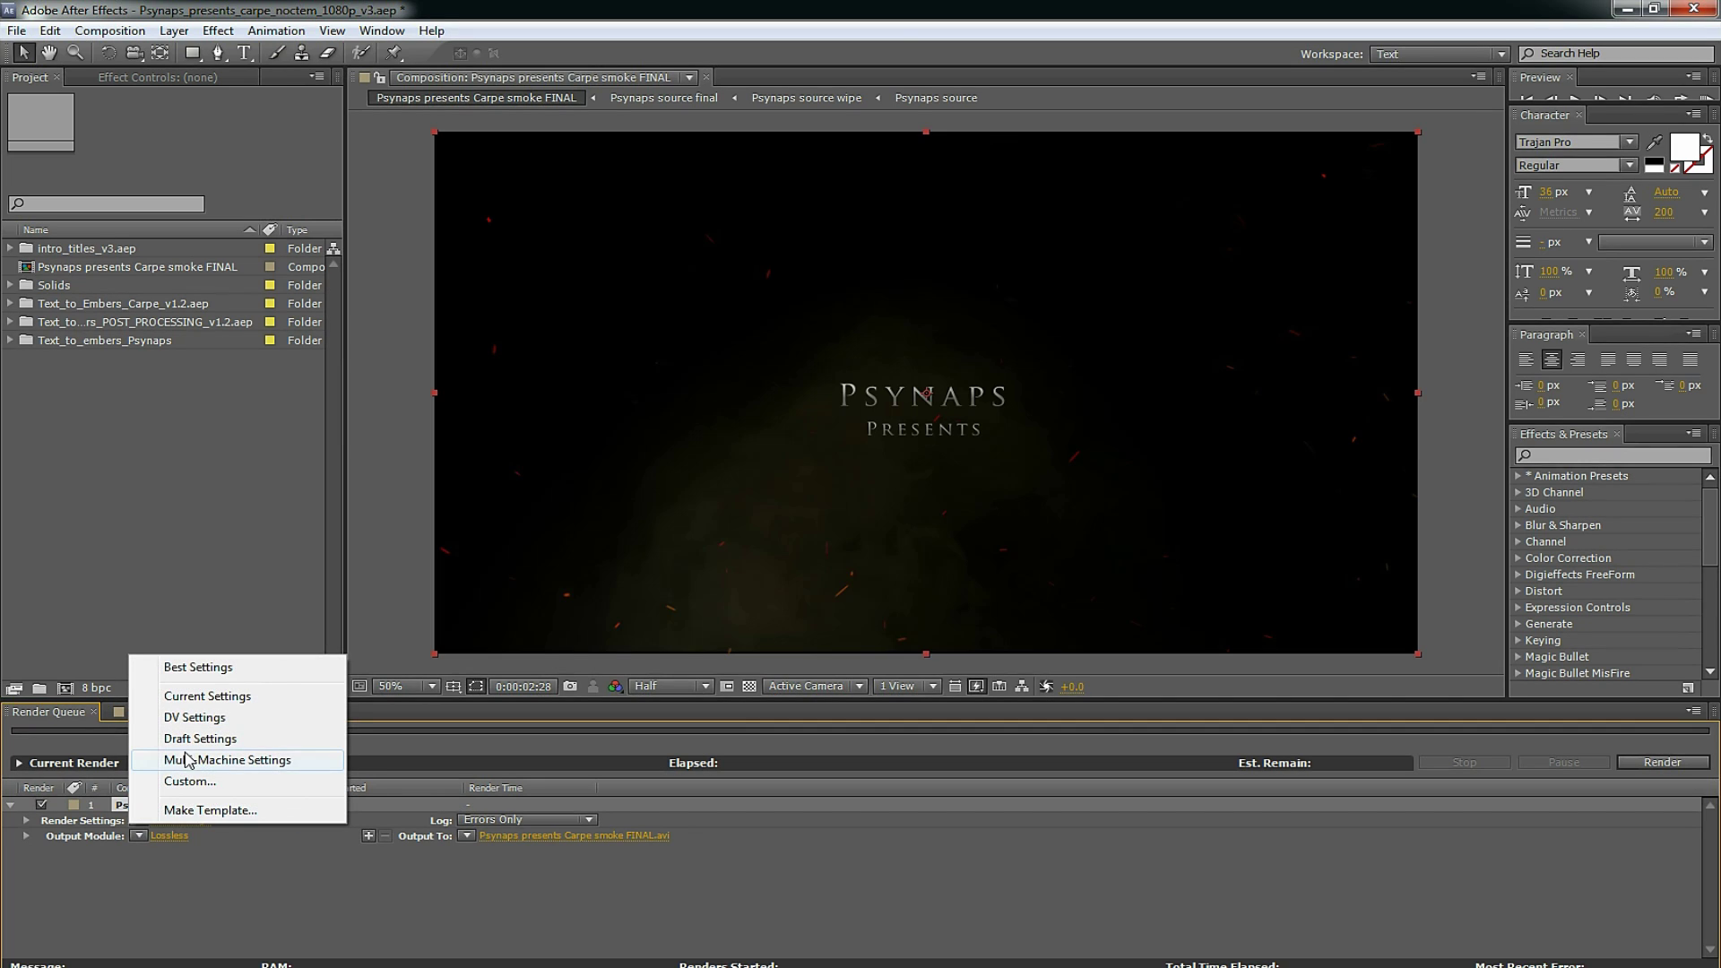
left_click(298, 760)
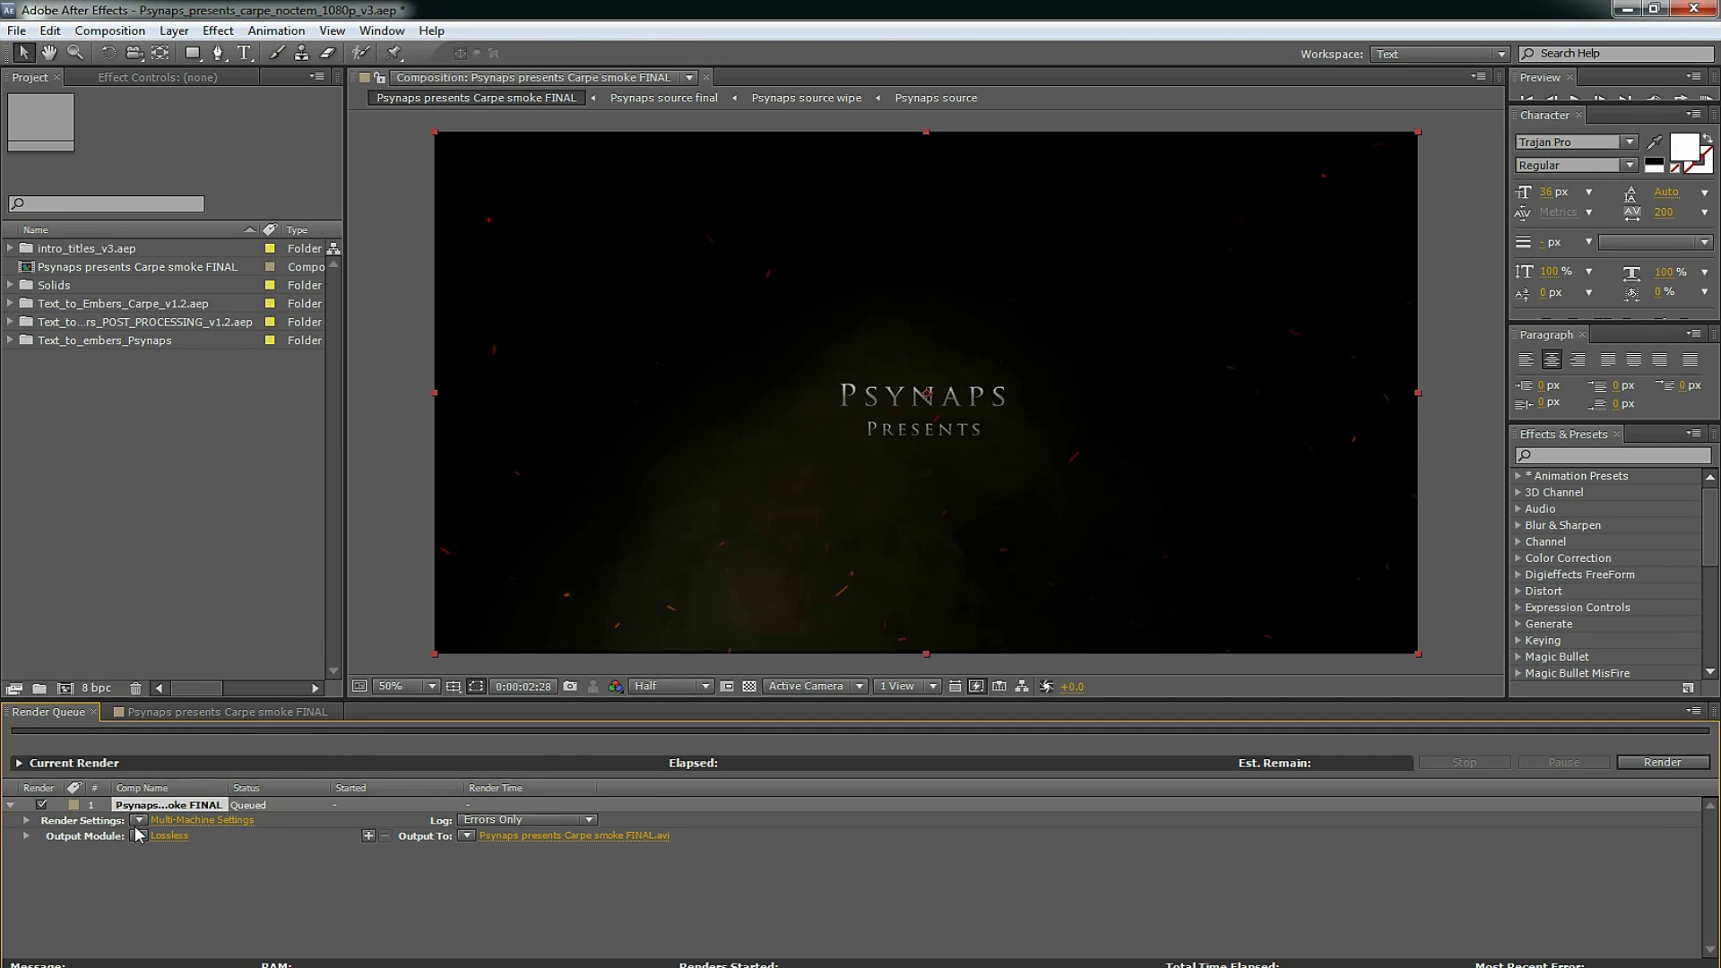
left_click(139, 836)
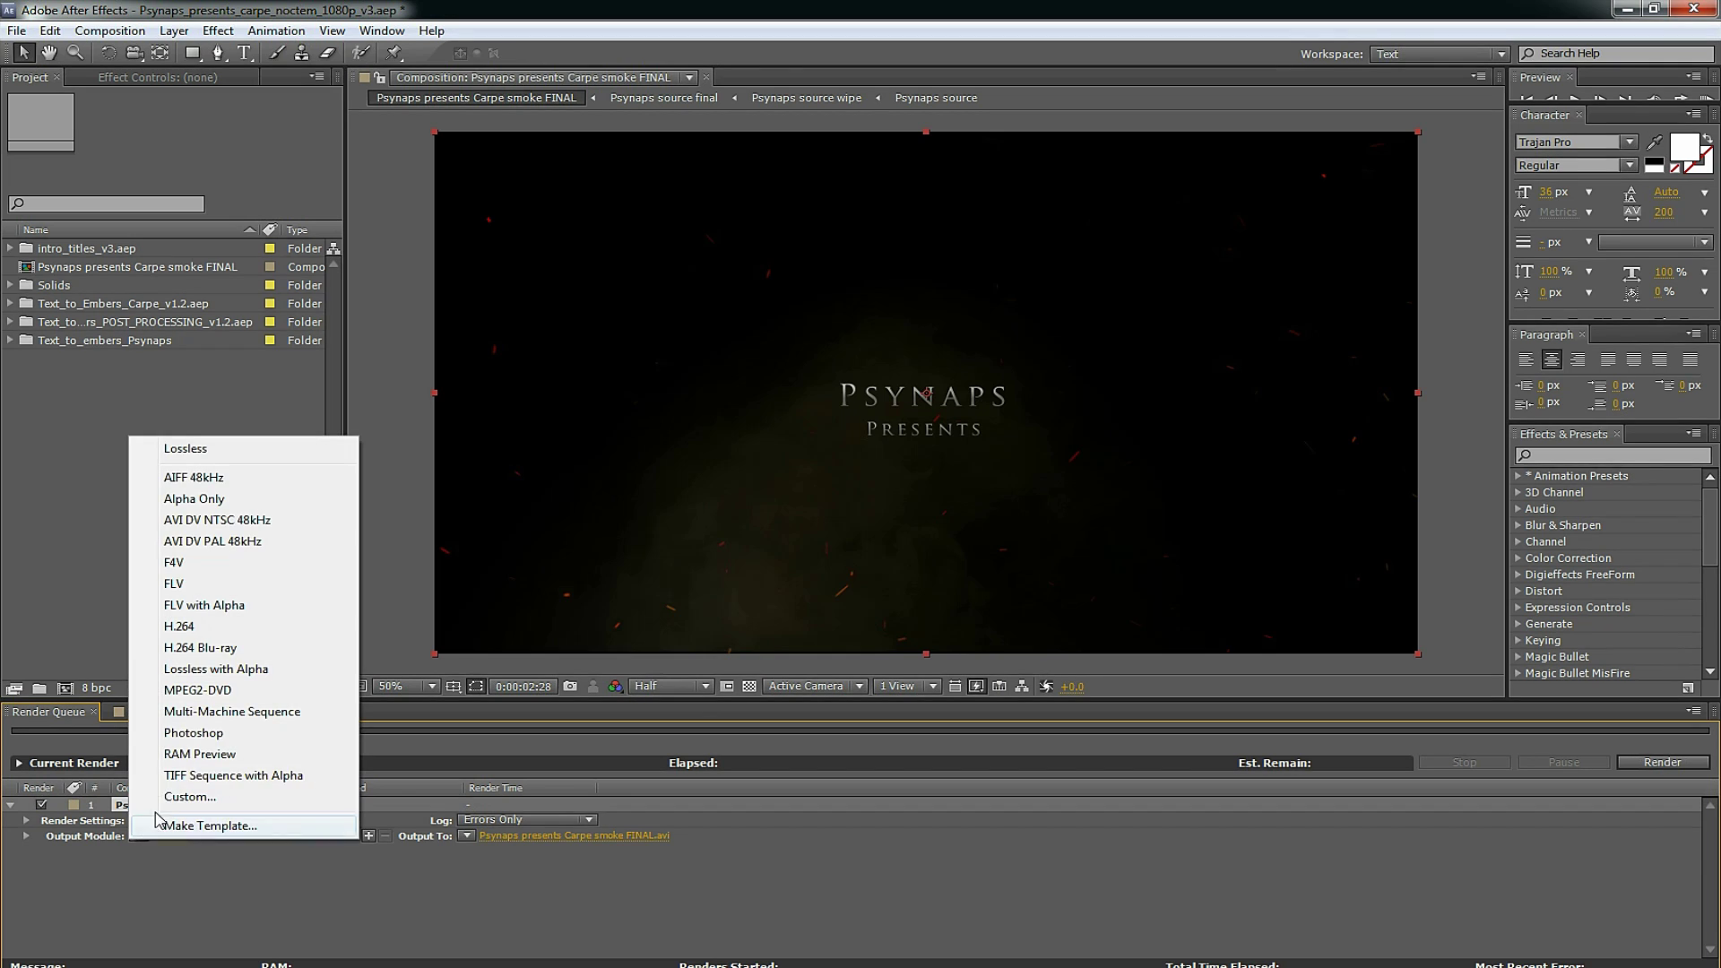
left_click(266, 712)
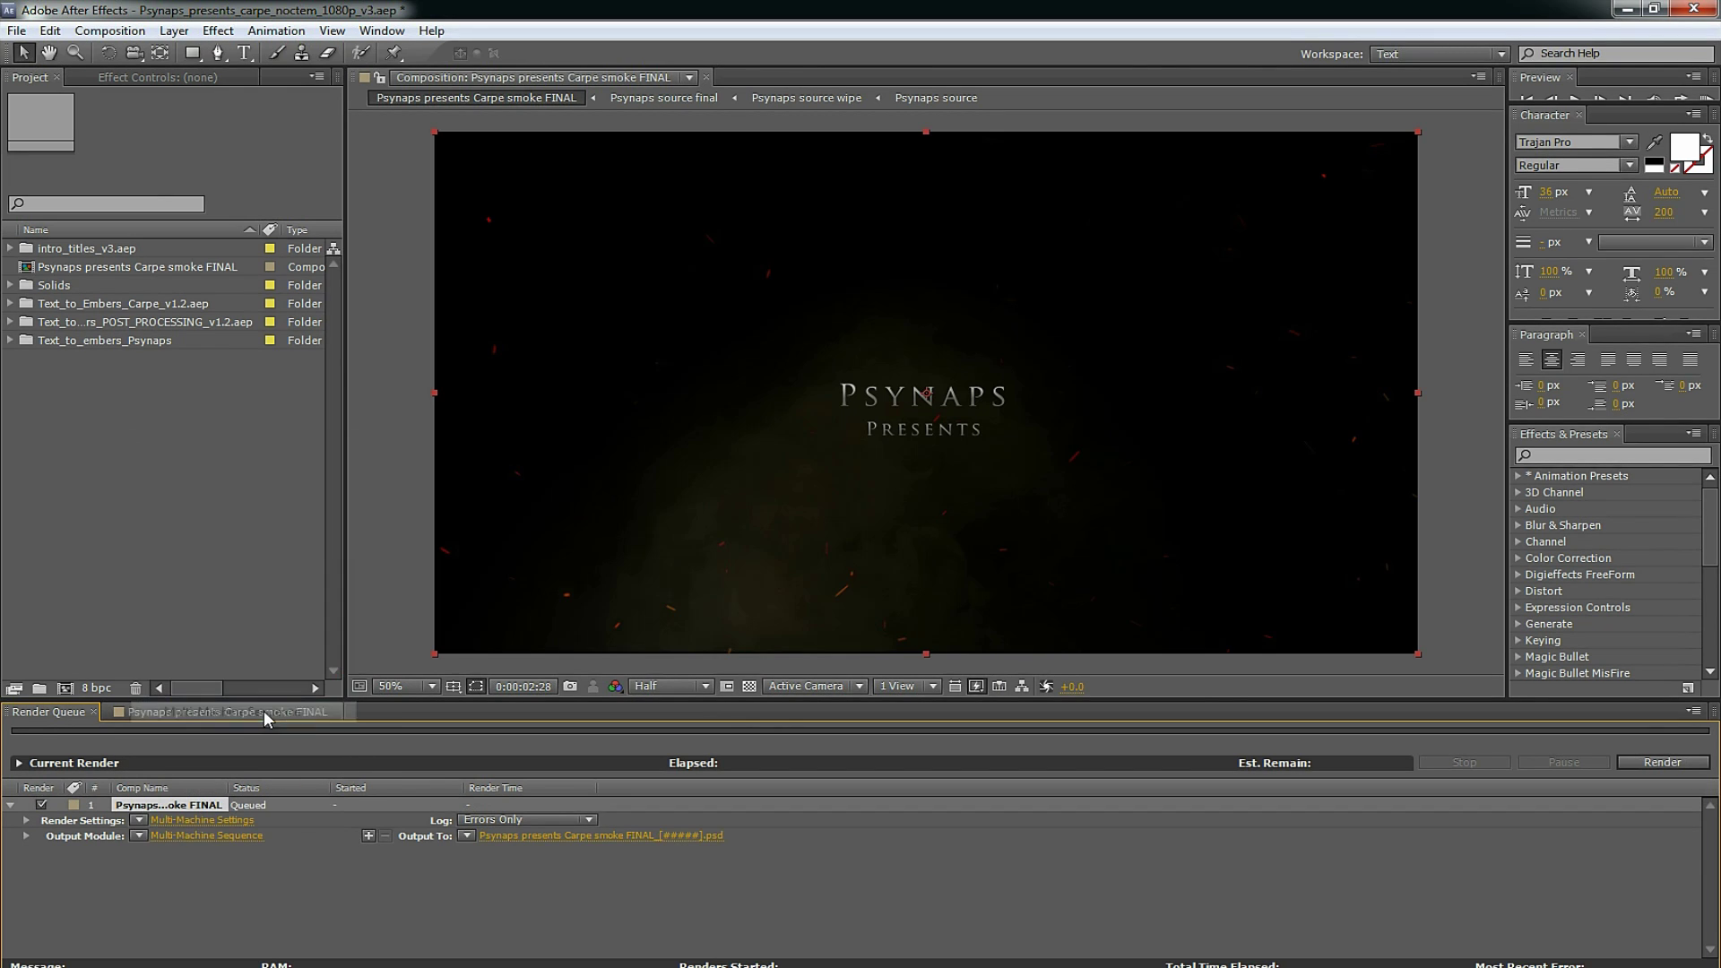
left_click(193, 819)
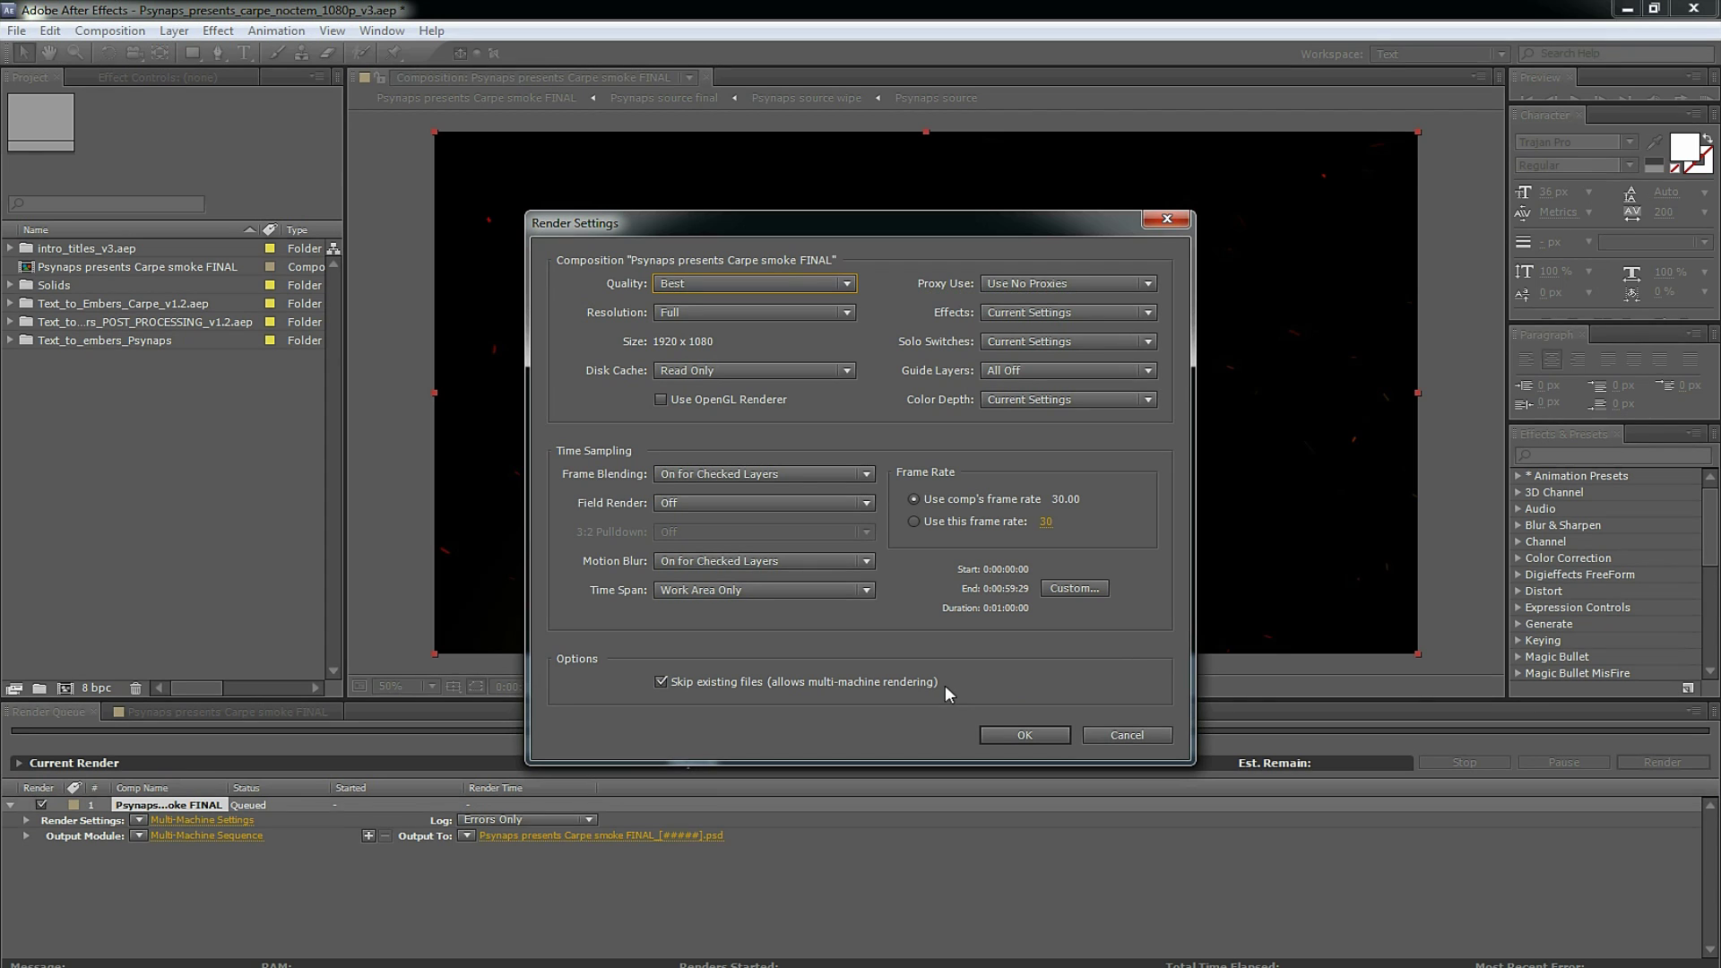
left_click(1013, 735)
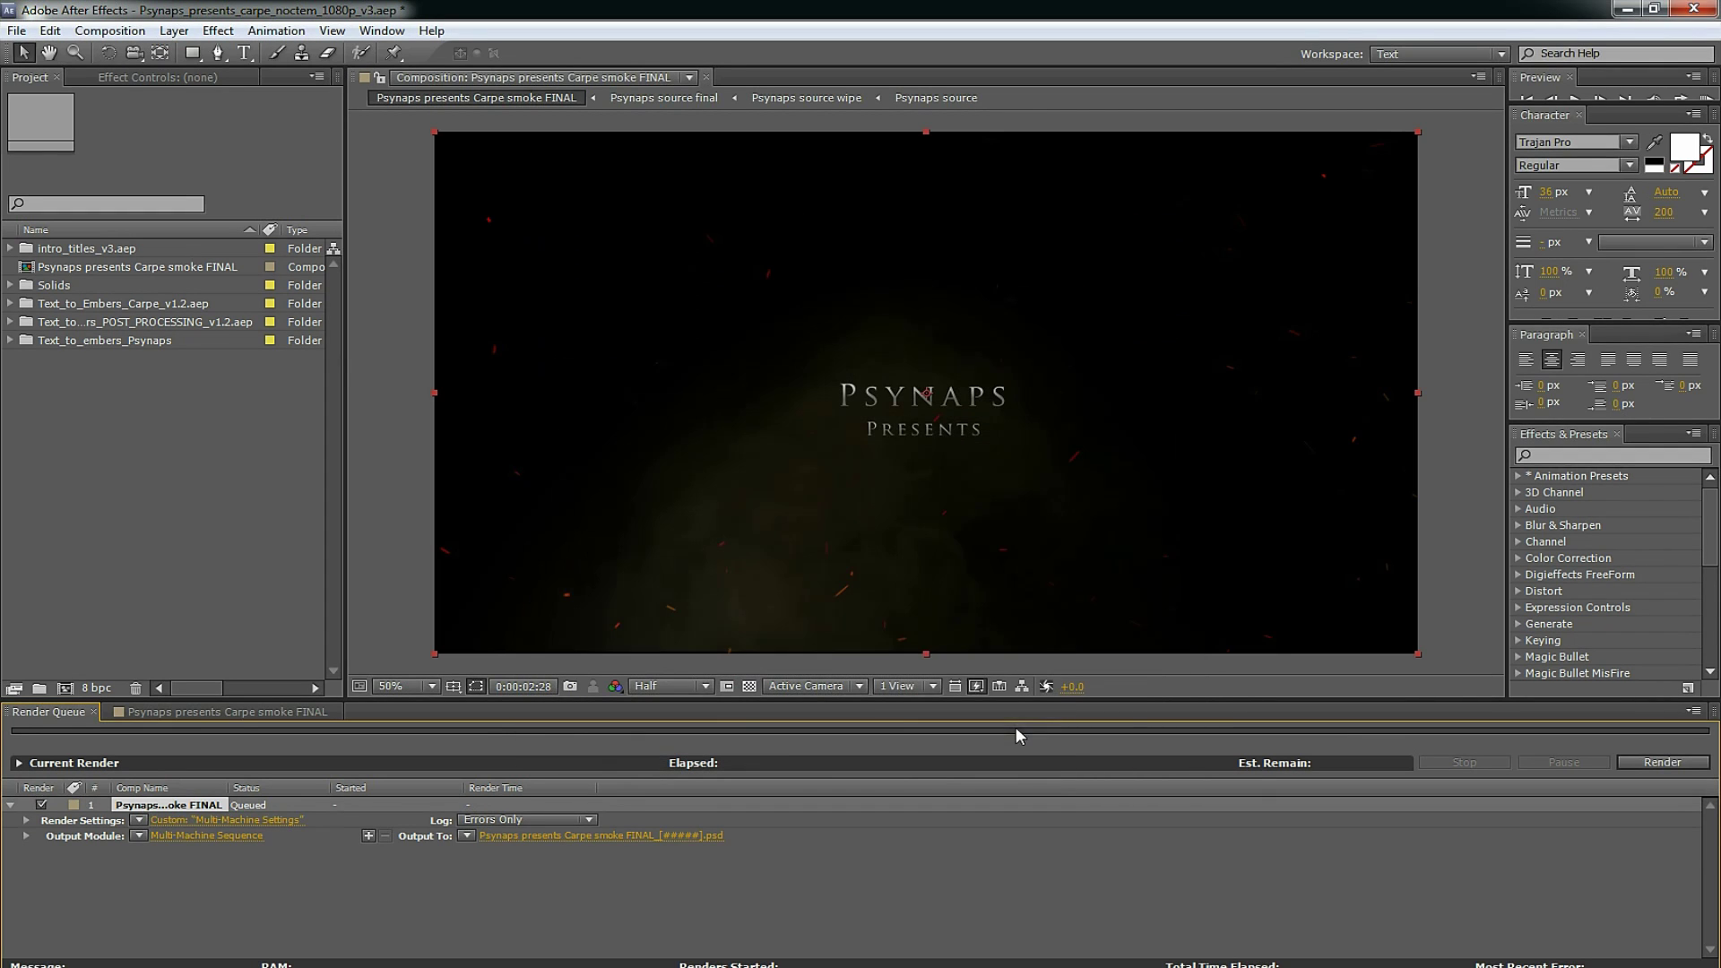
Change the output module's format to JPEG Sequence and adjust the JPEG quality toward a bigger file
left_click(170, 838)
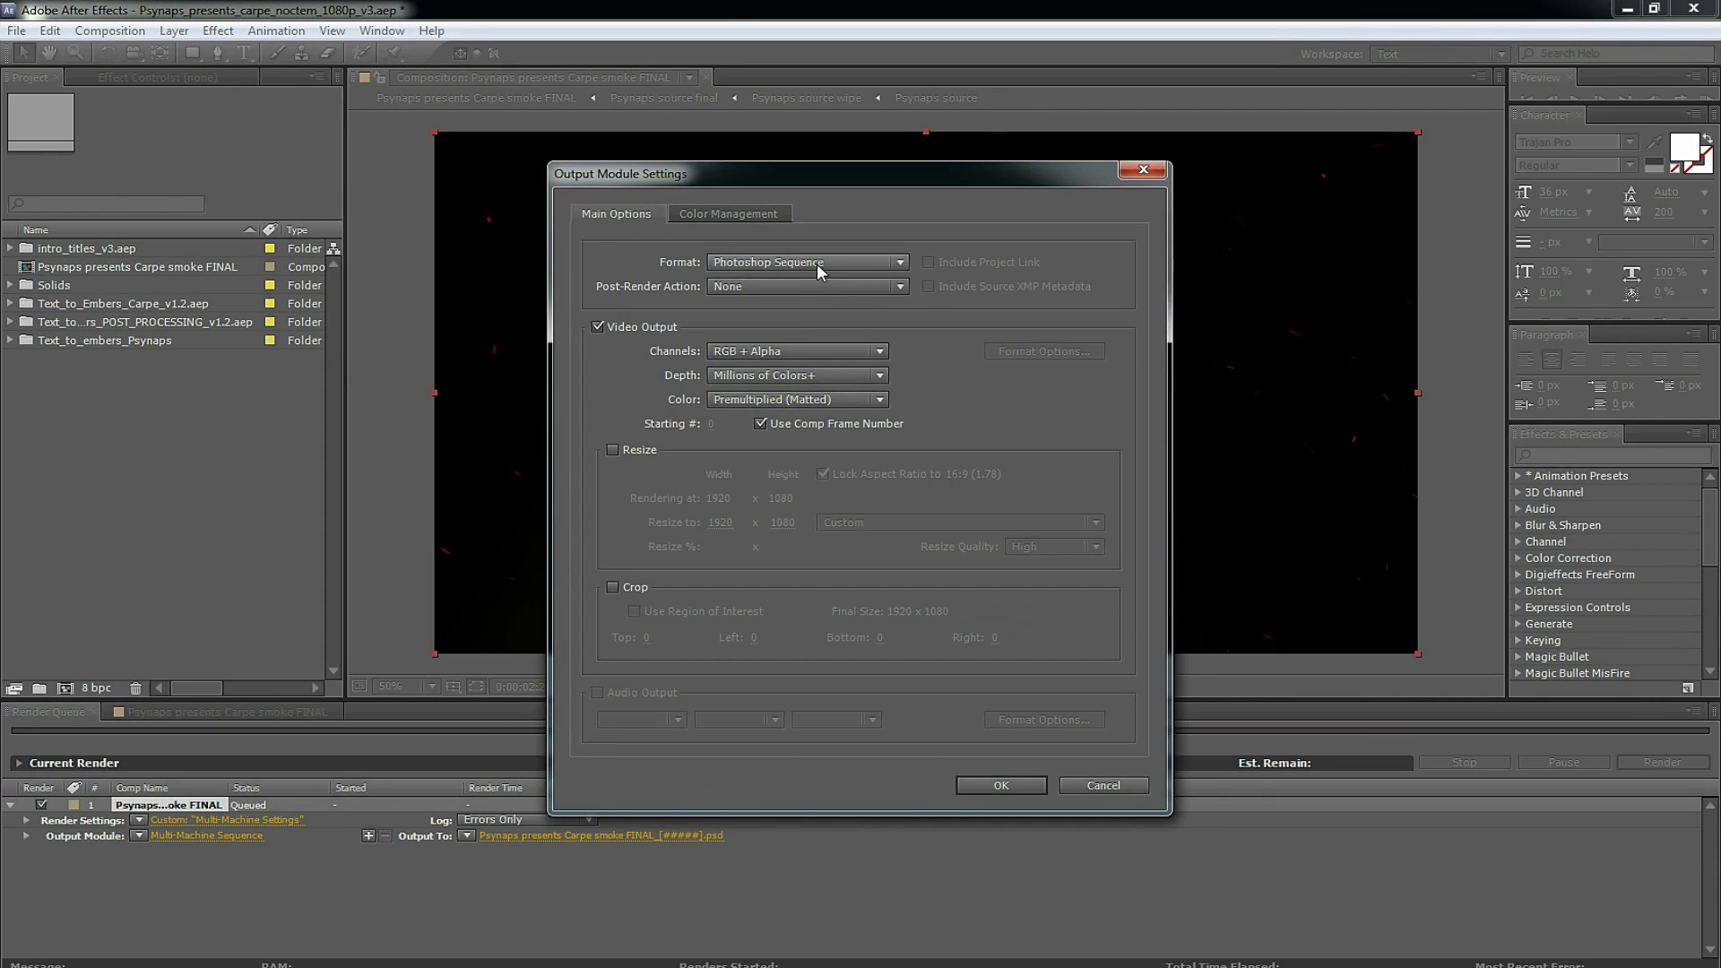
left_click(815, 266)
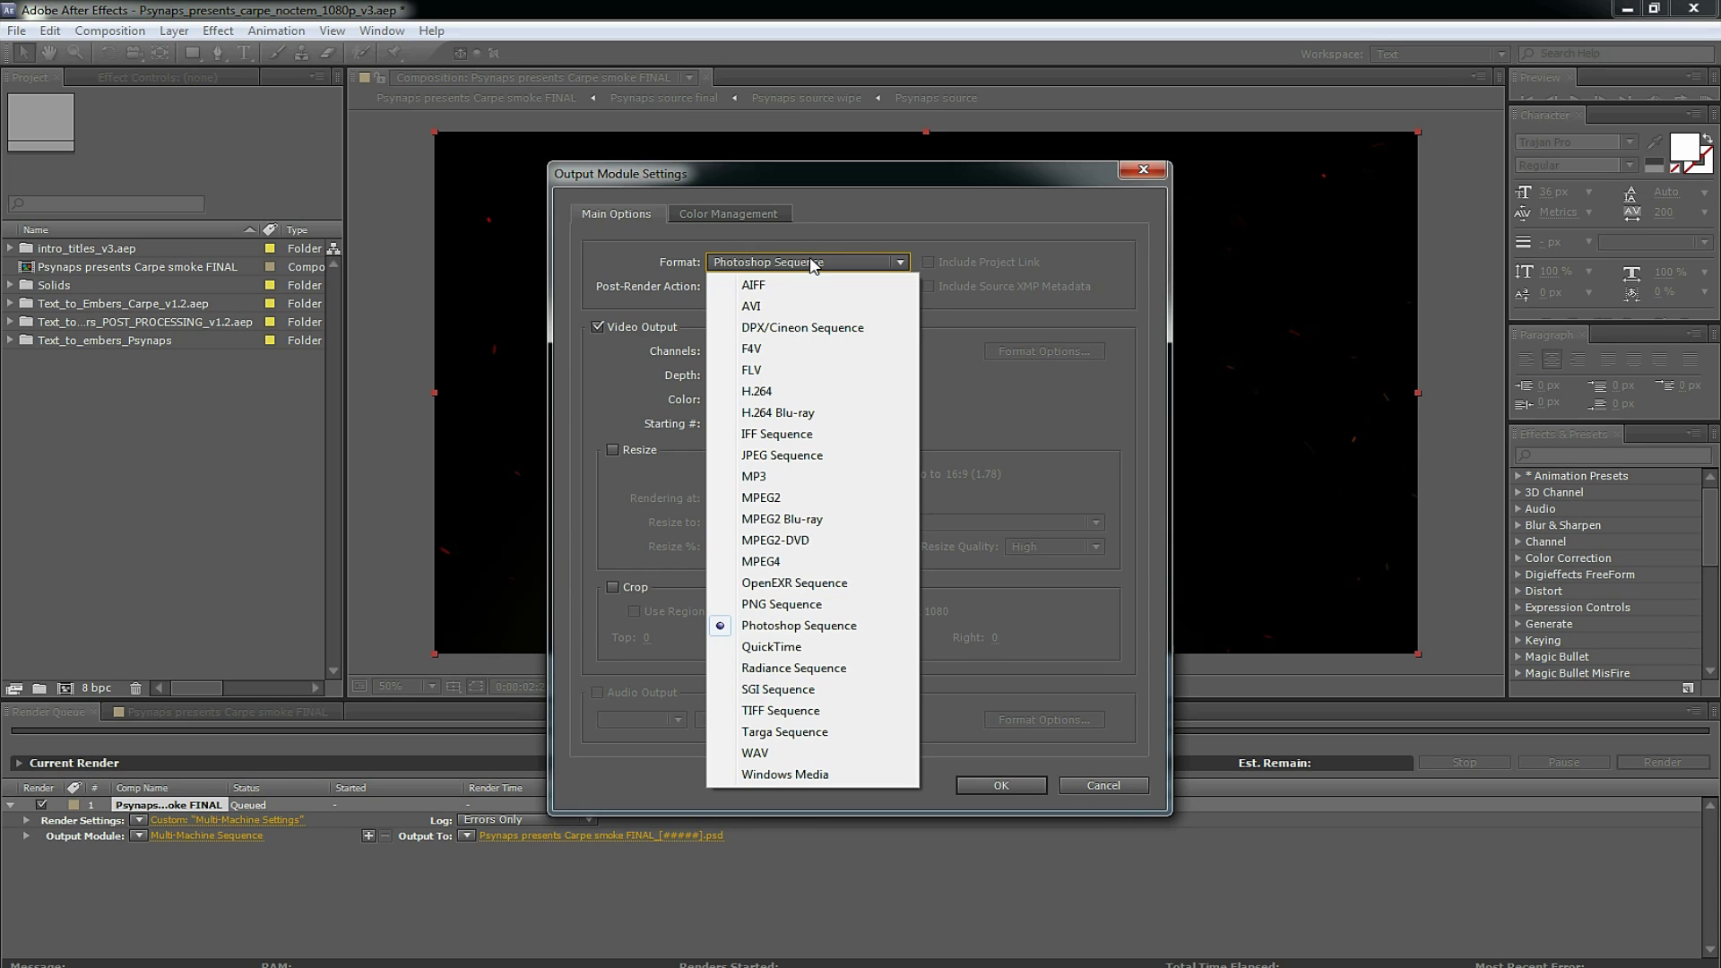
left_click(782, 456)
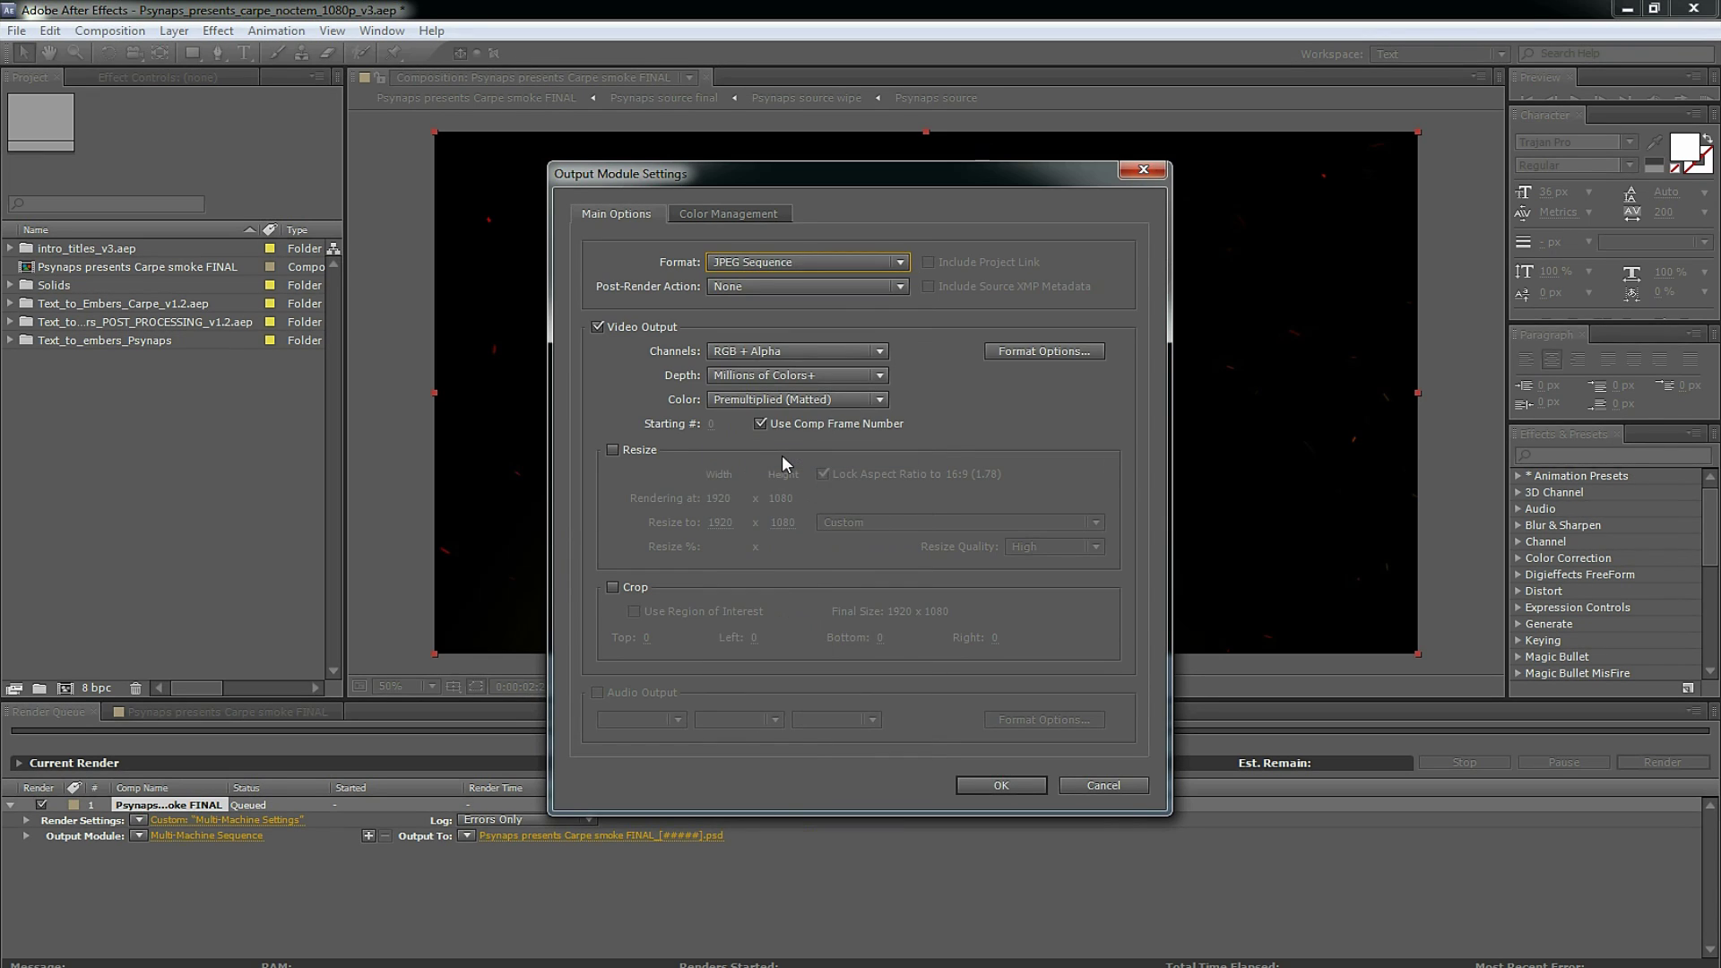
left_click(1041, 351)
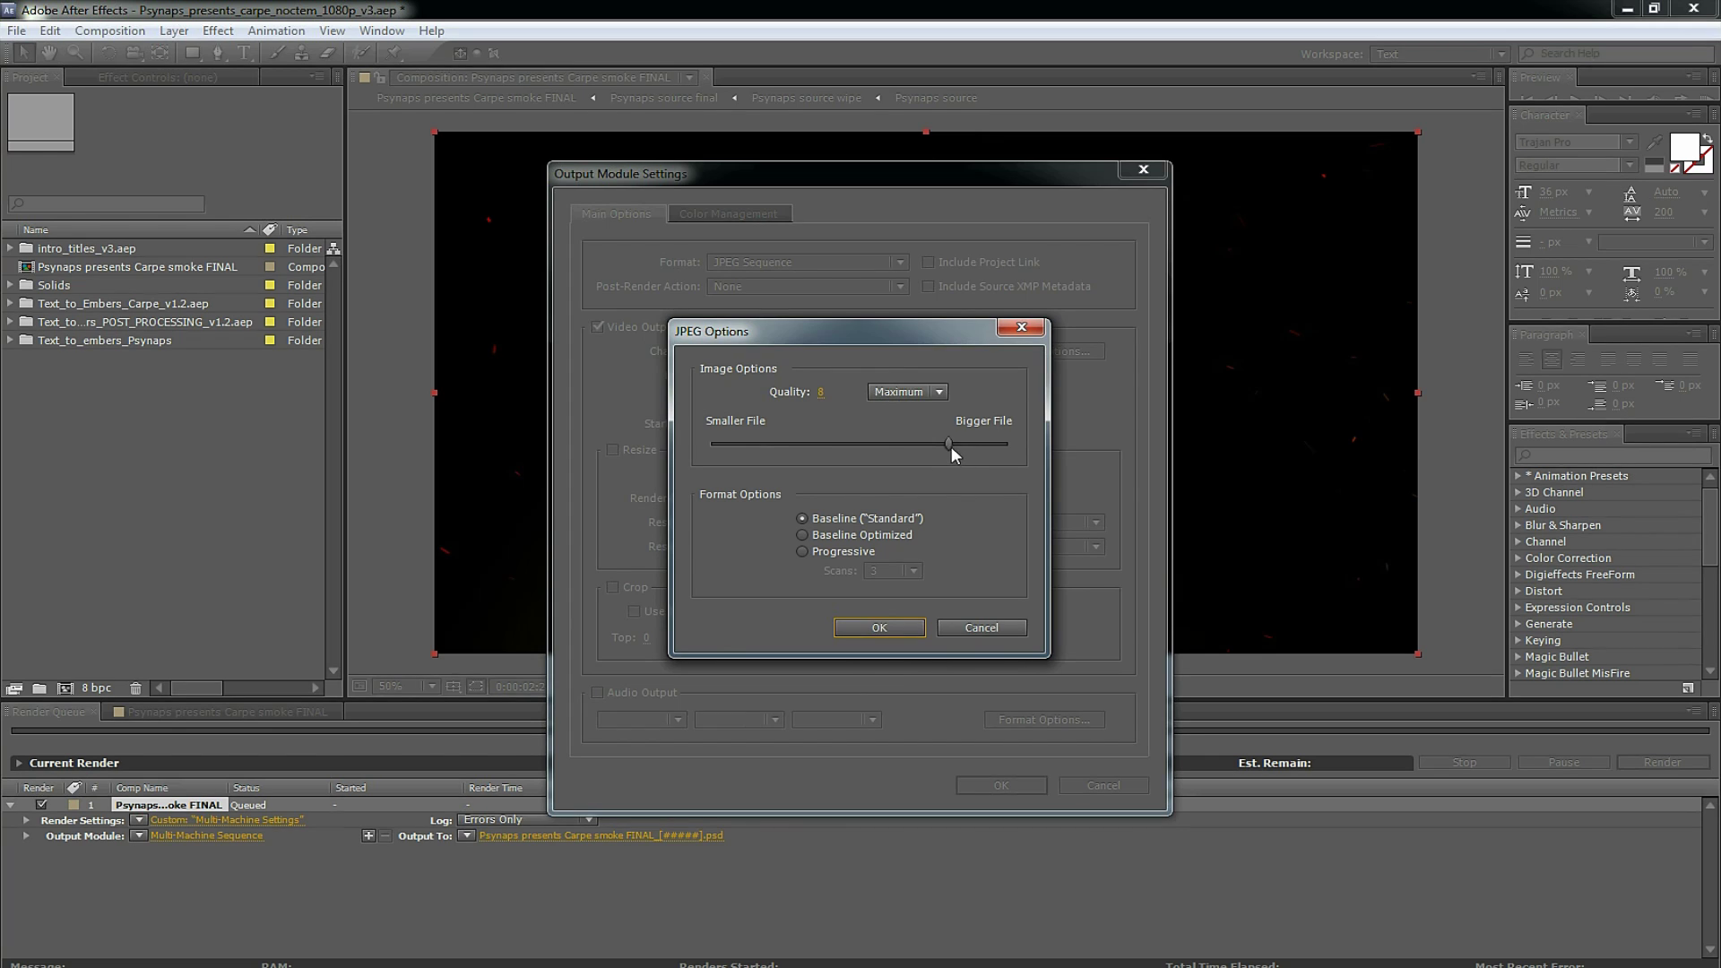
left_click_drag(949, 443, 970, 446)
left_click(862, 627)
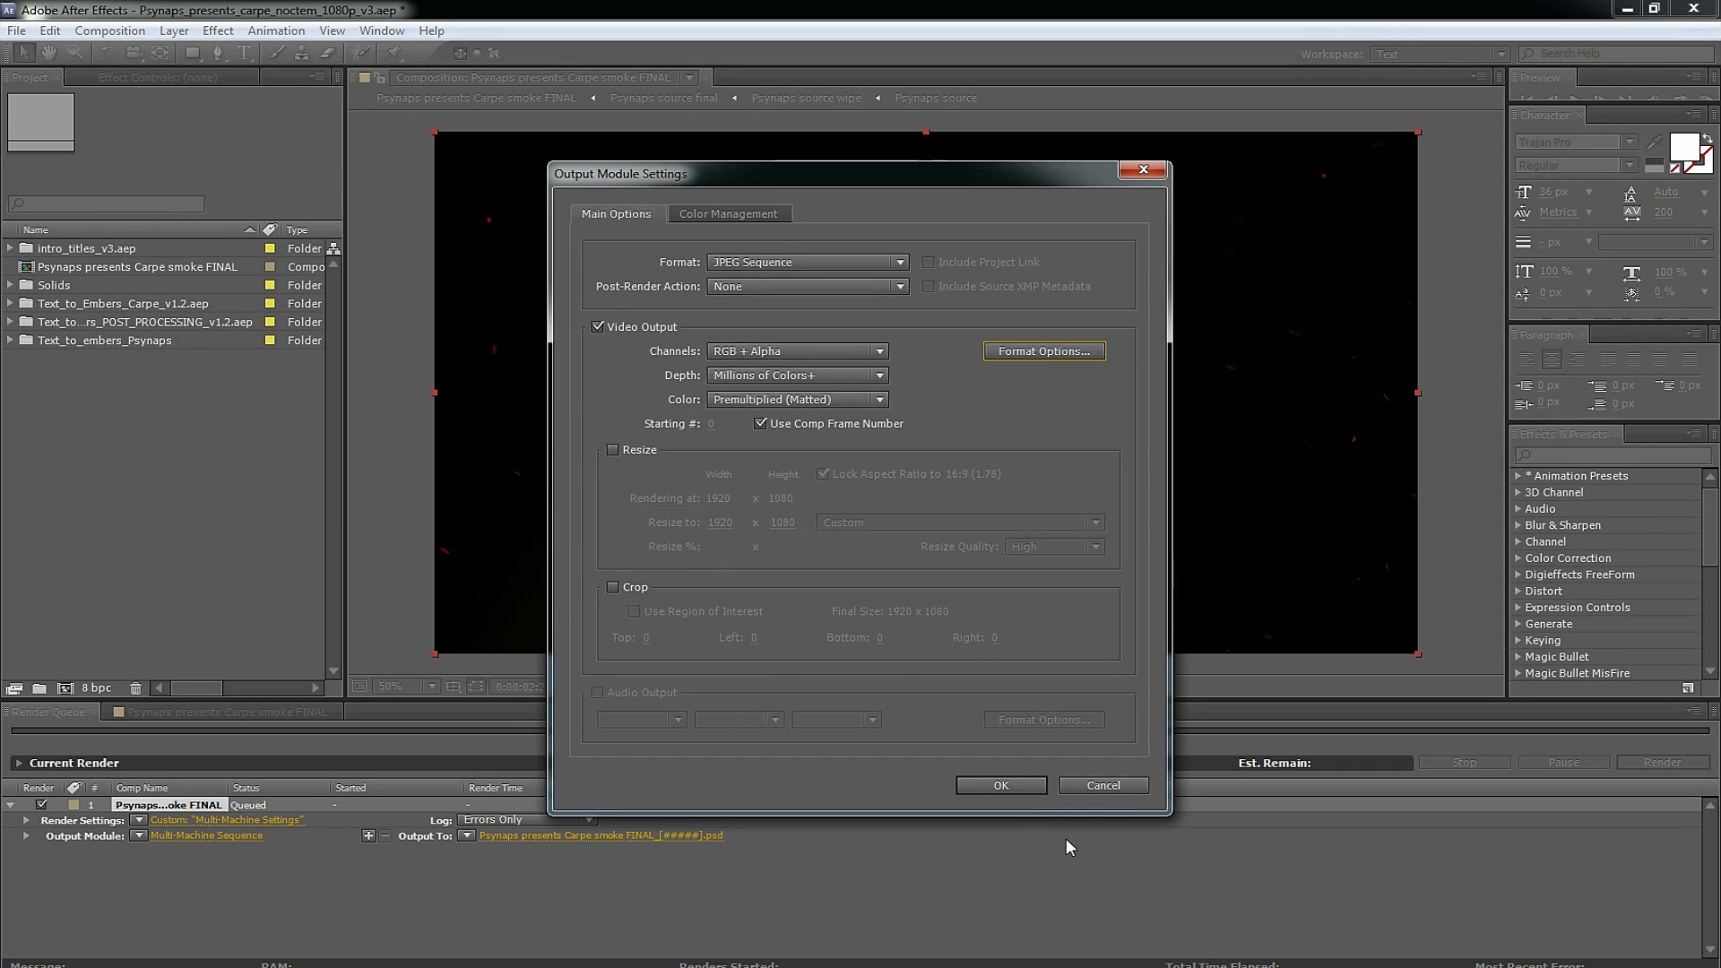
left_click(1019, 792)
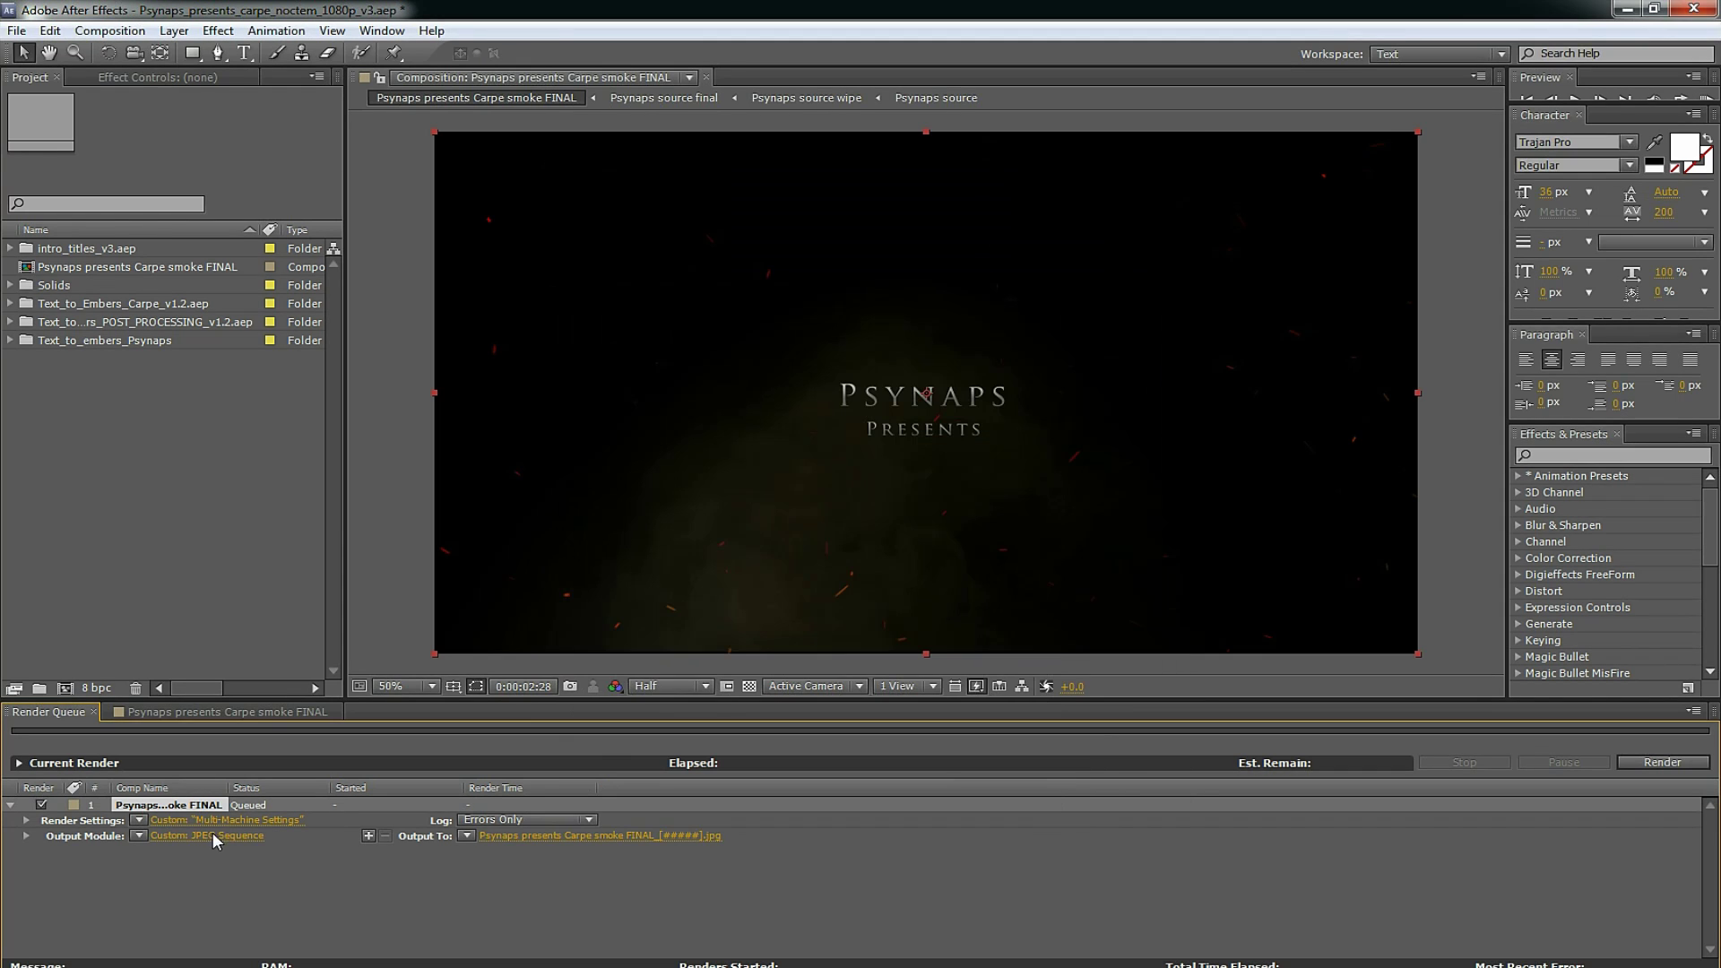
Set the output destination to the Psynaps_presents_carpe_noctem_images folder, inside Epic_dragon_introduction_titles on the shared temp_video drive
left_click(523, 832)
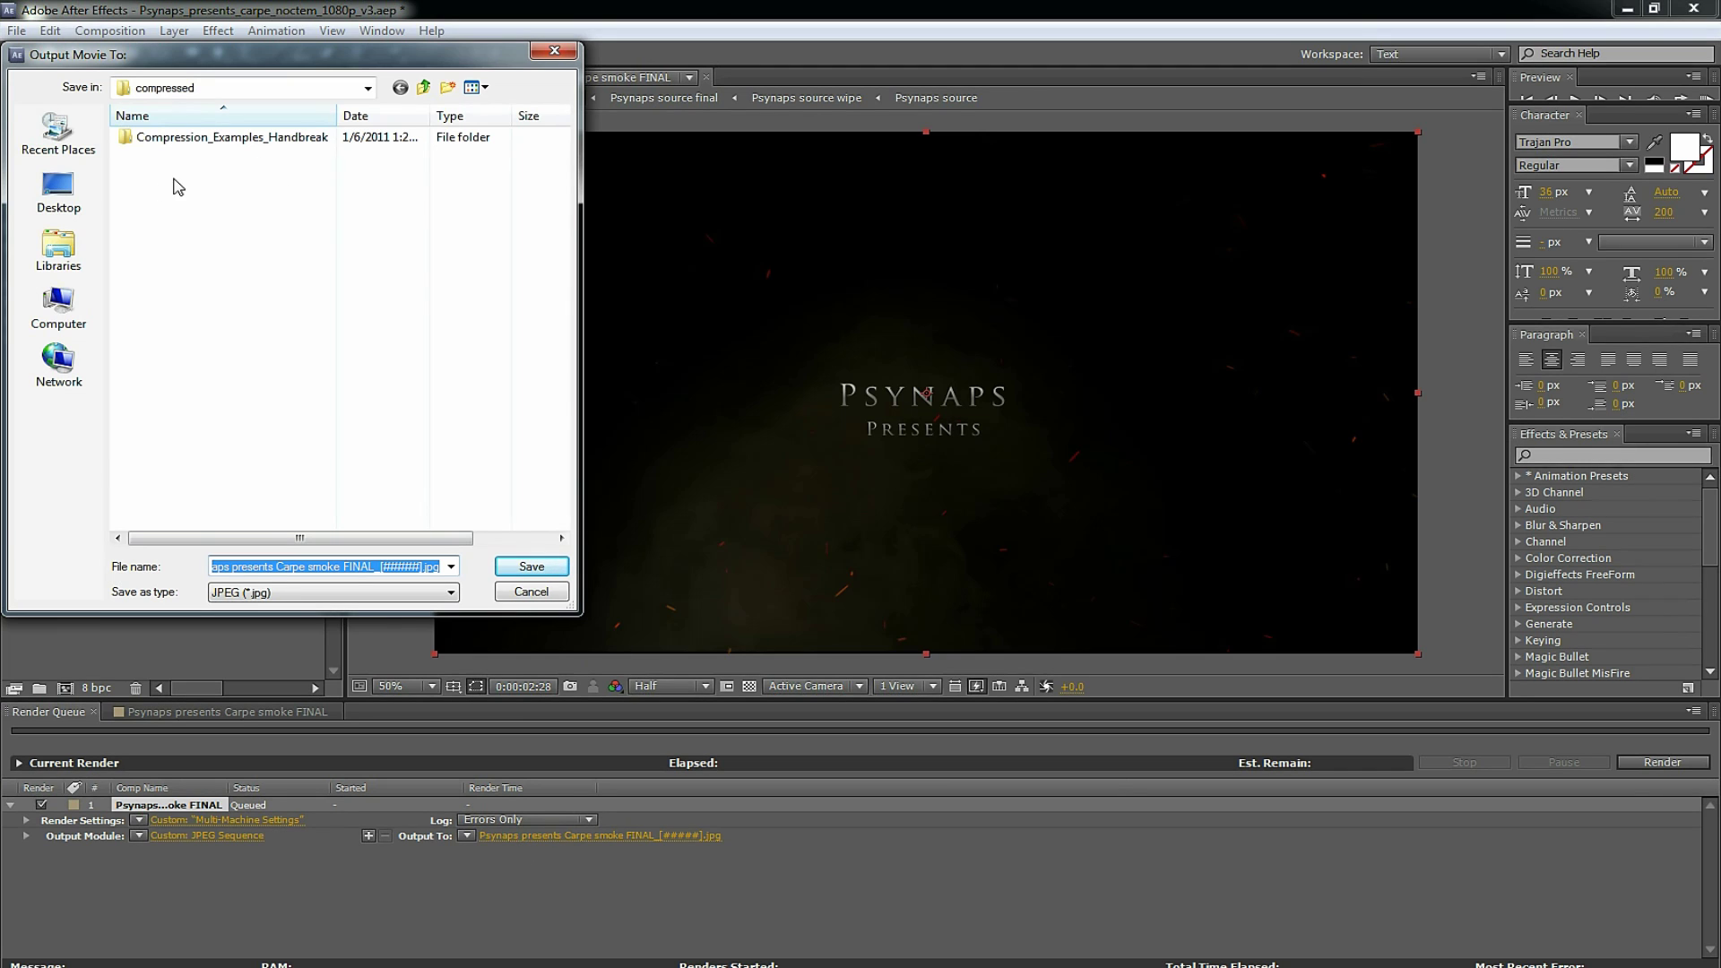
left_click(368, 88)
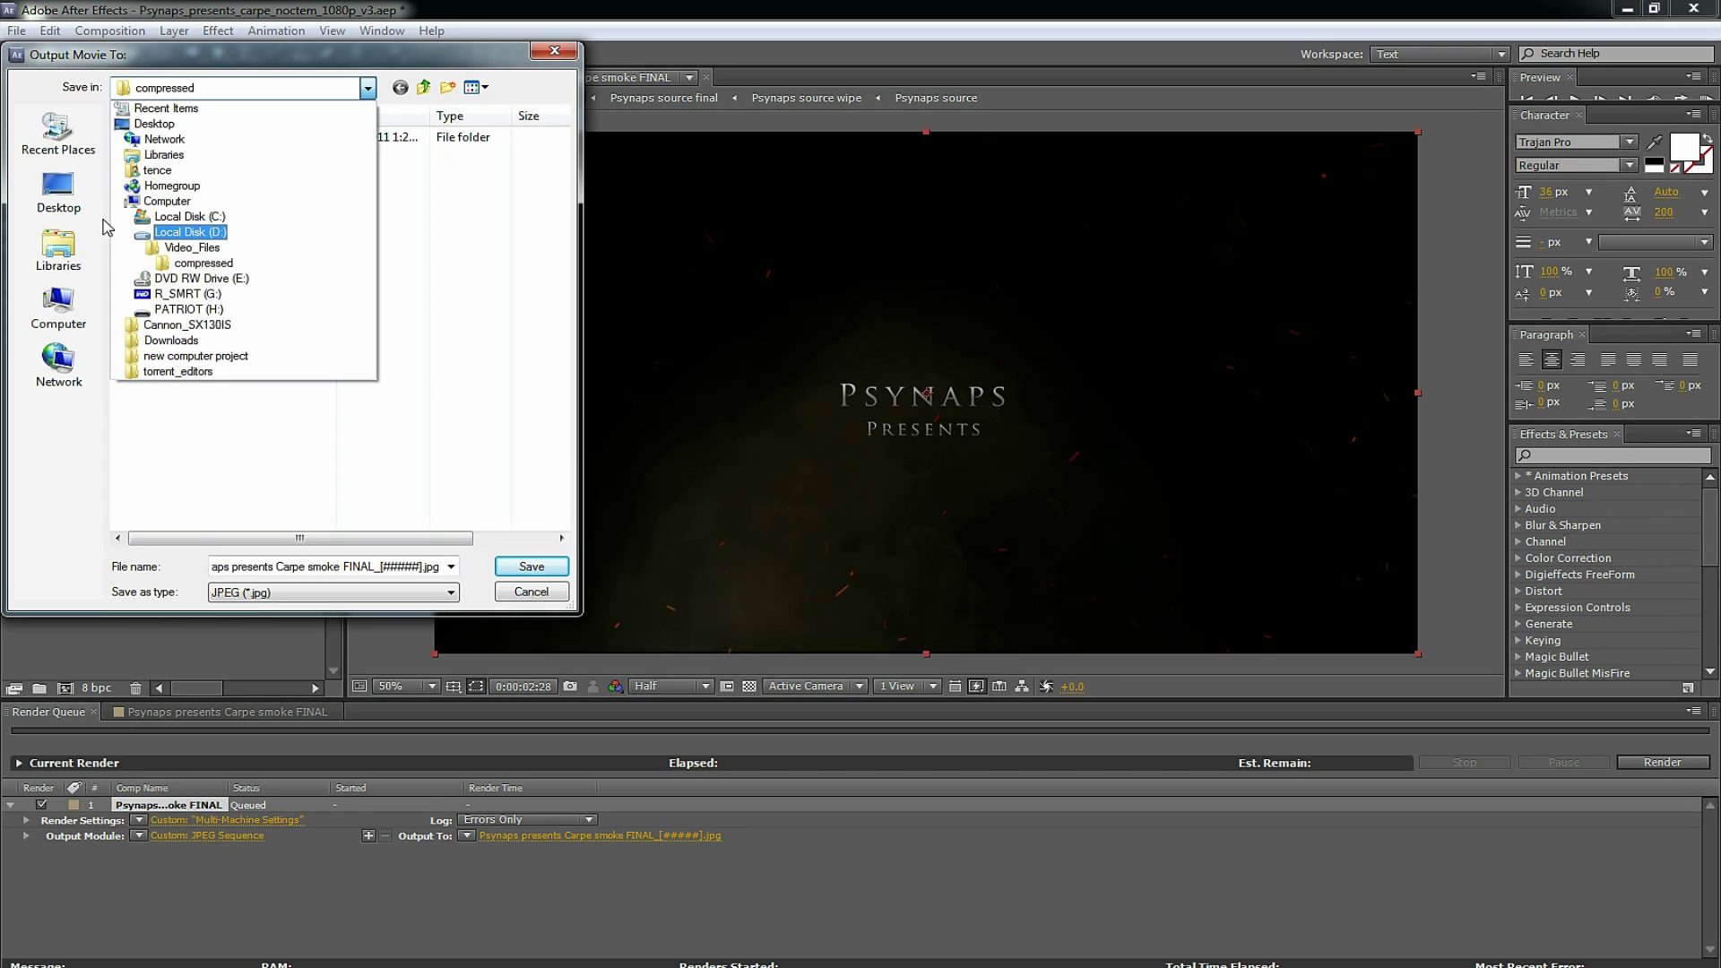
left_click(59, 199)
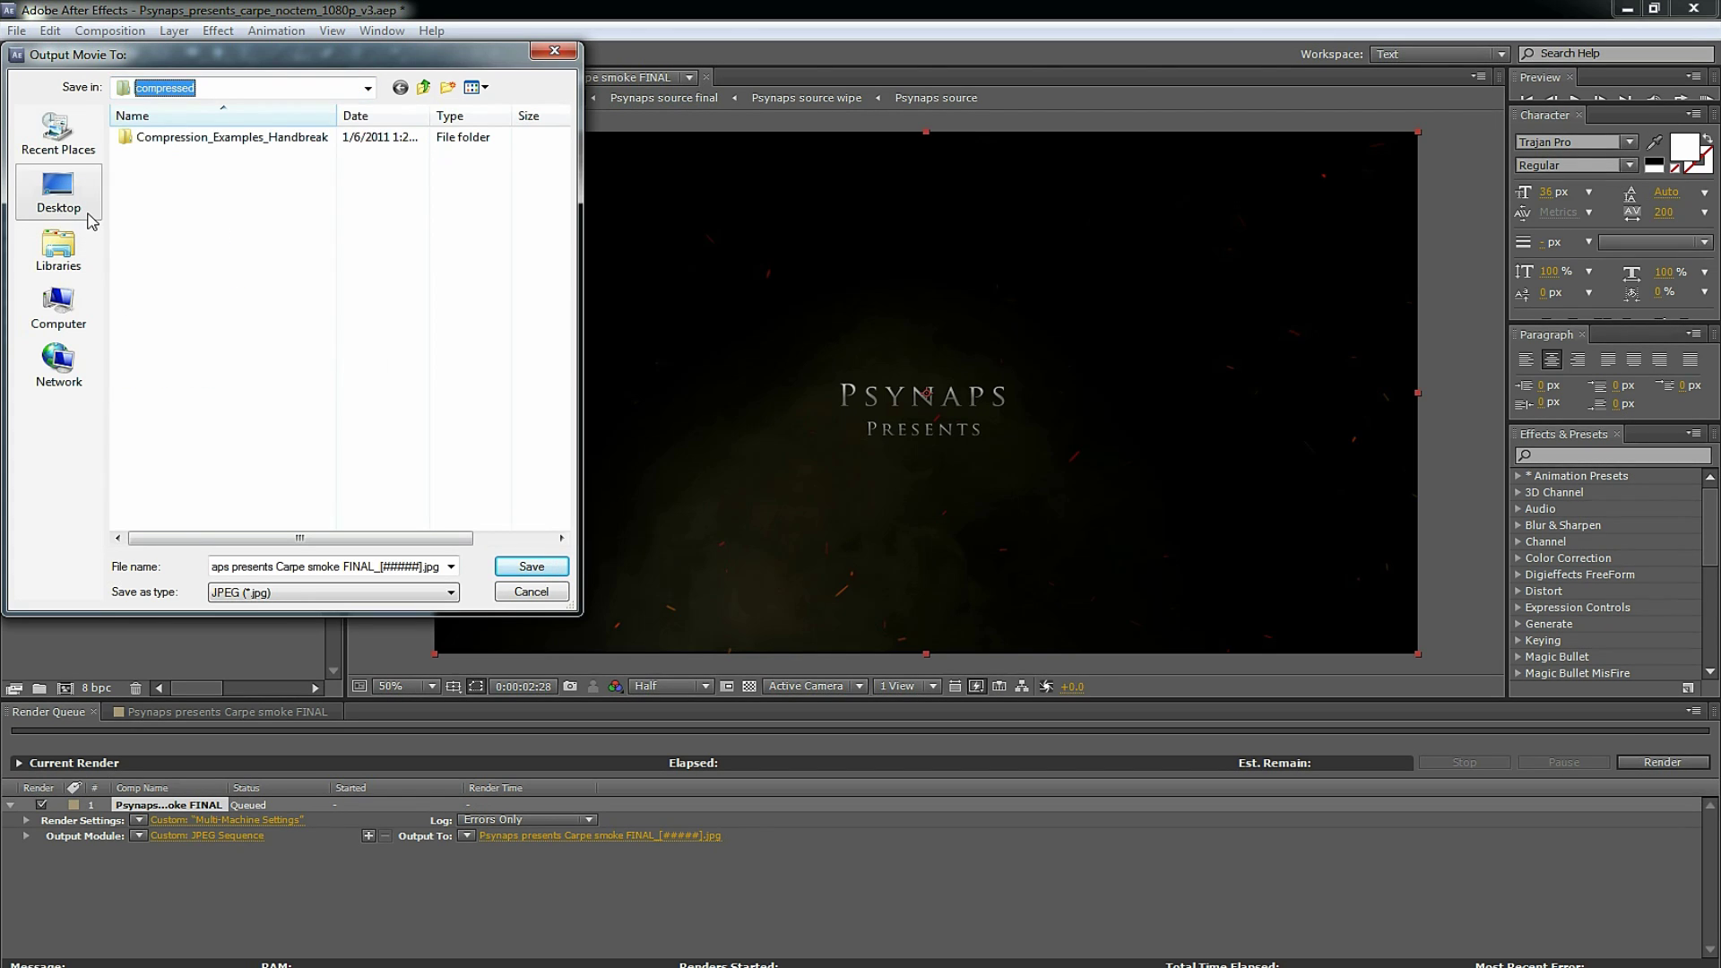
left_click(57, 198)
double_click(158, 358)
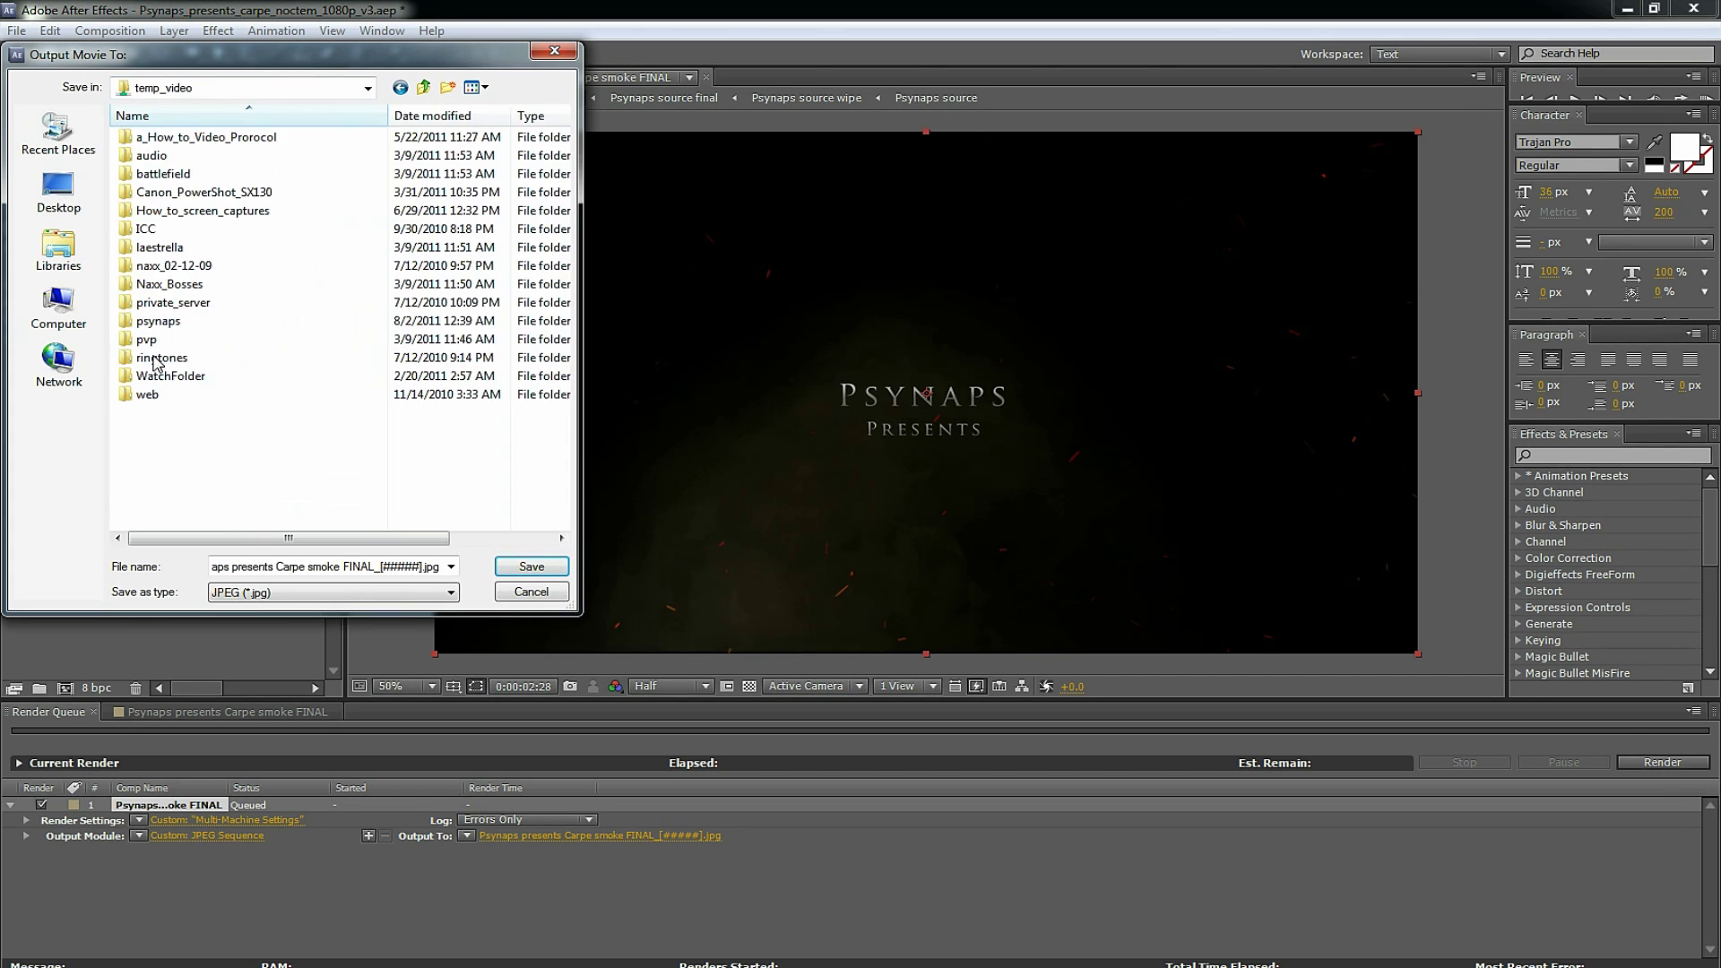
double_click(158, 322)
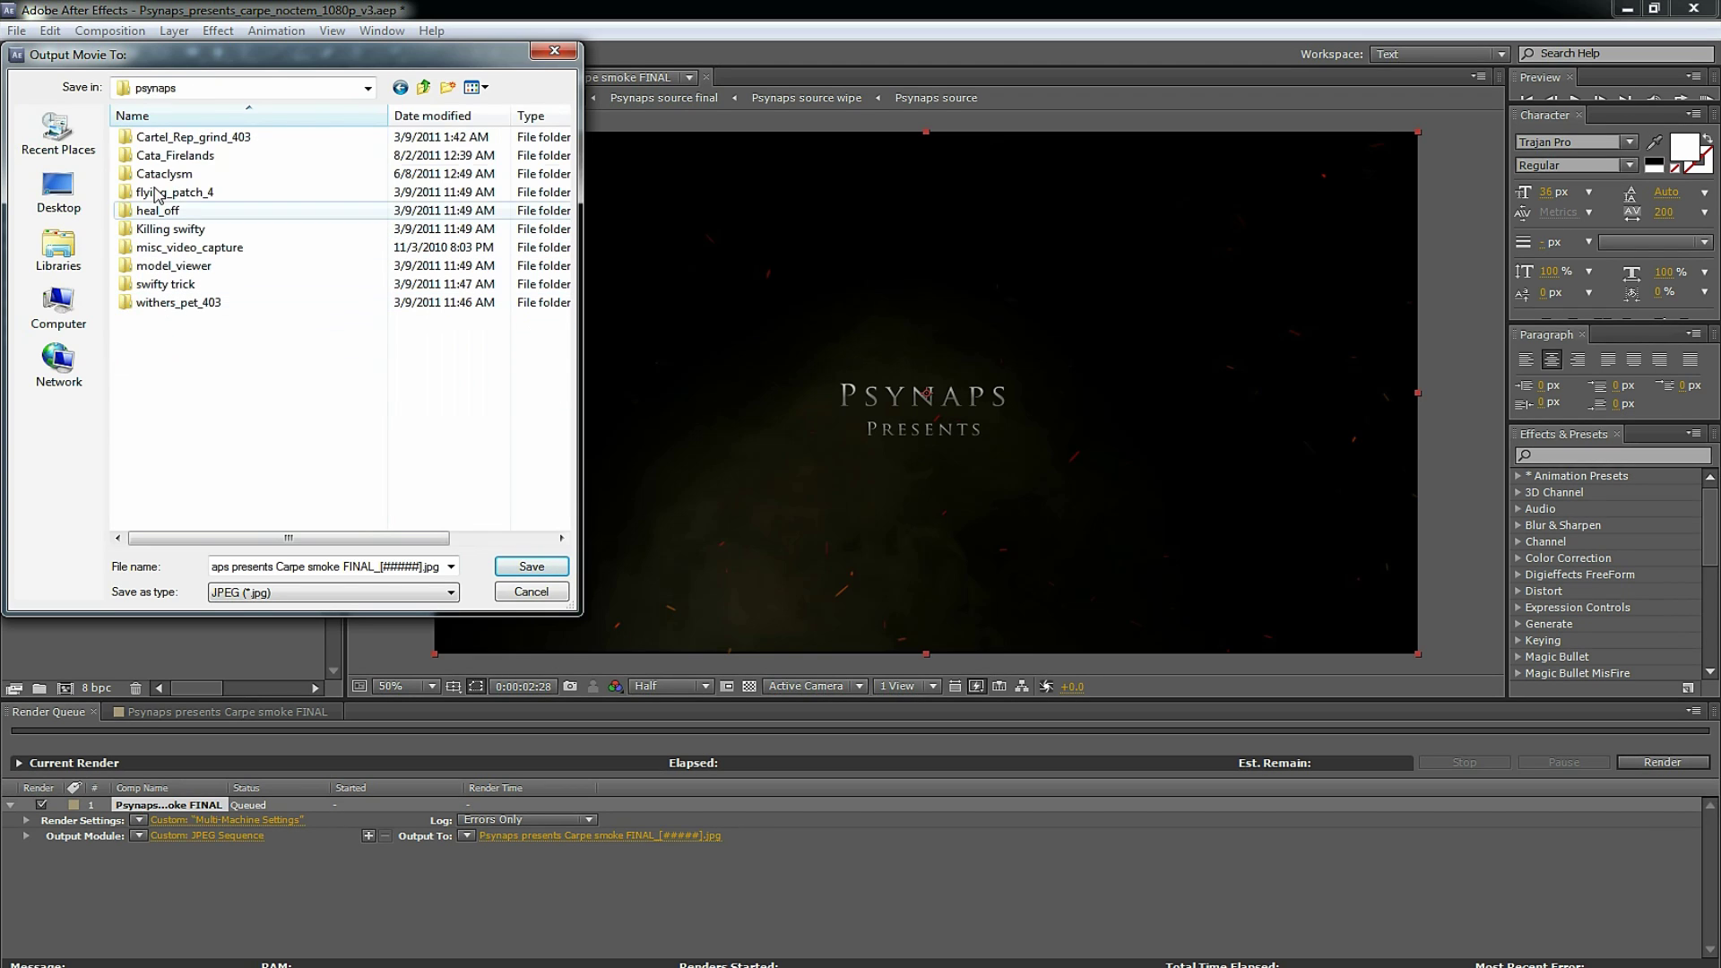
double_click(151, 175)
double_click(156, 166)
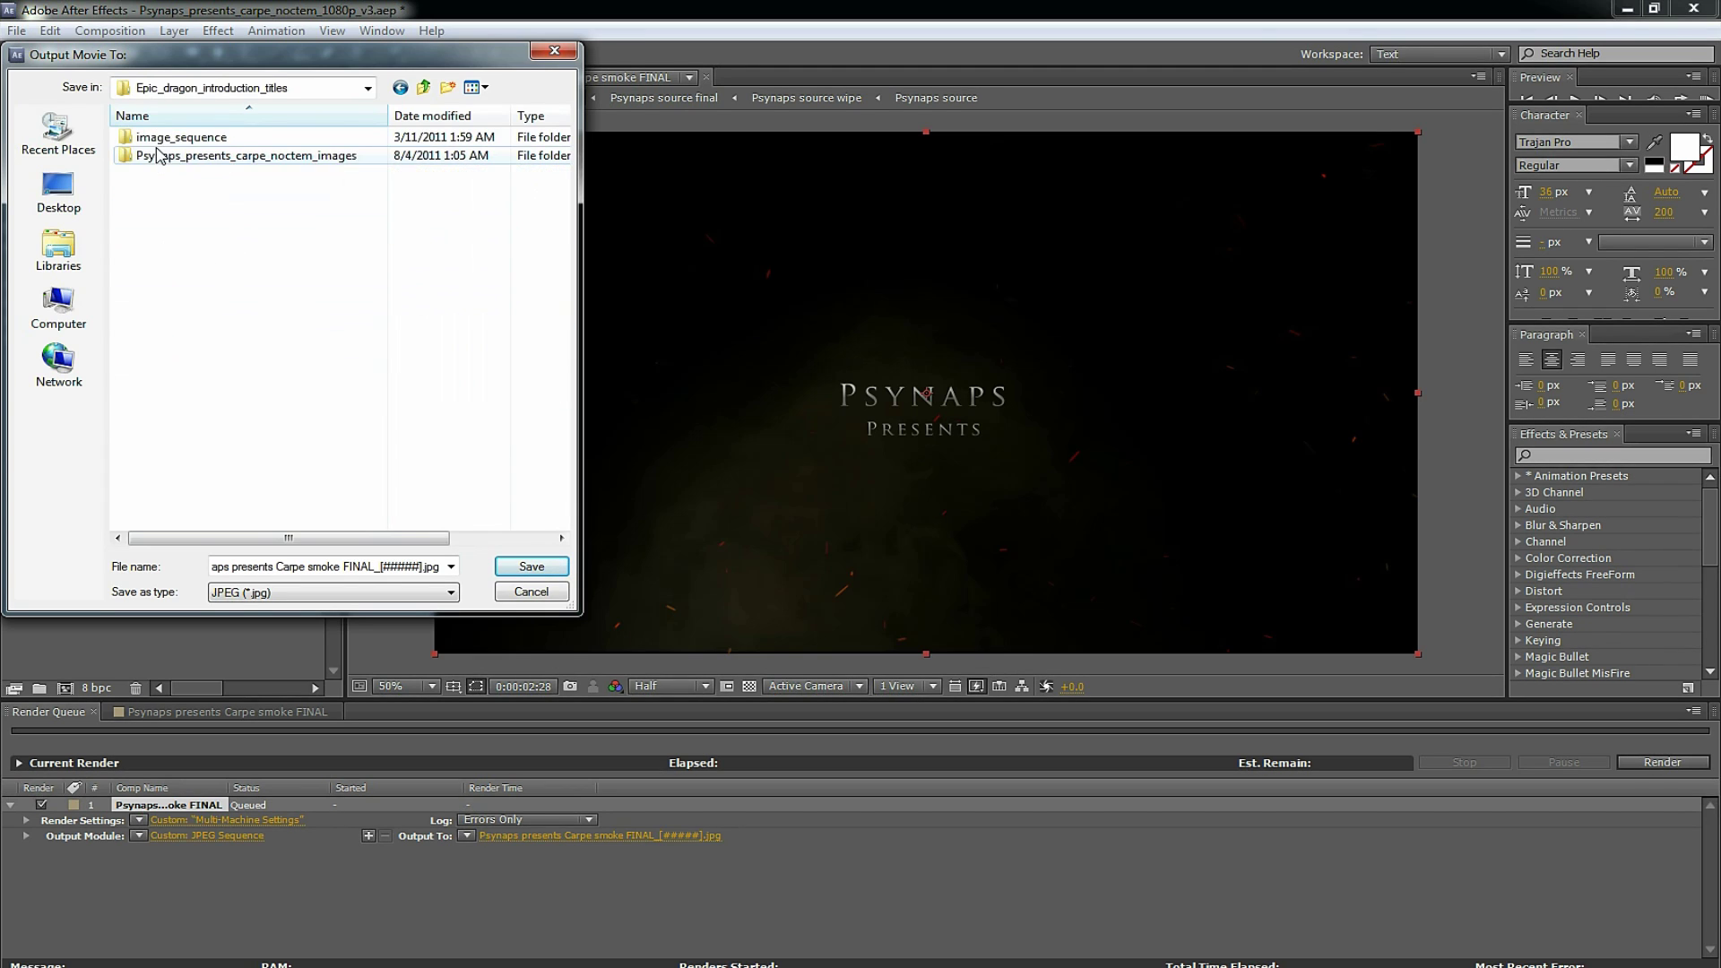
double_click(160, 163)
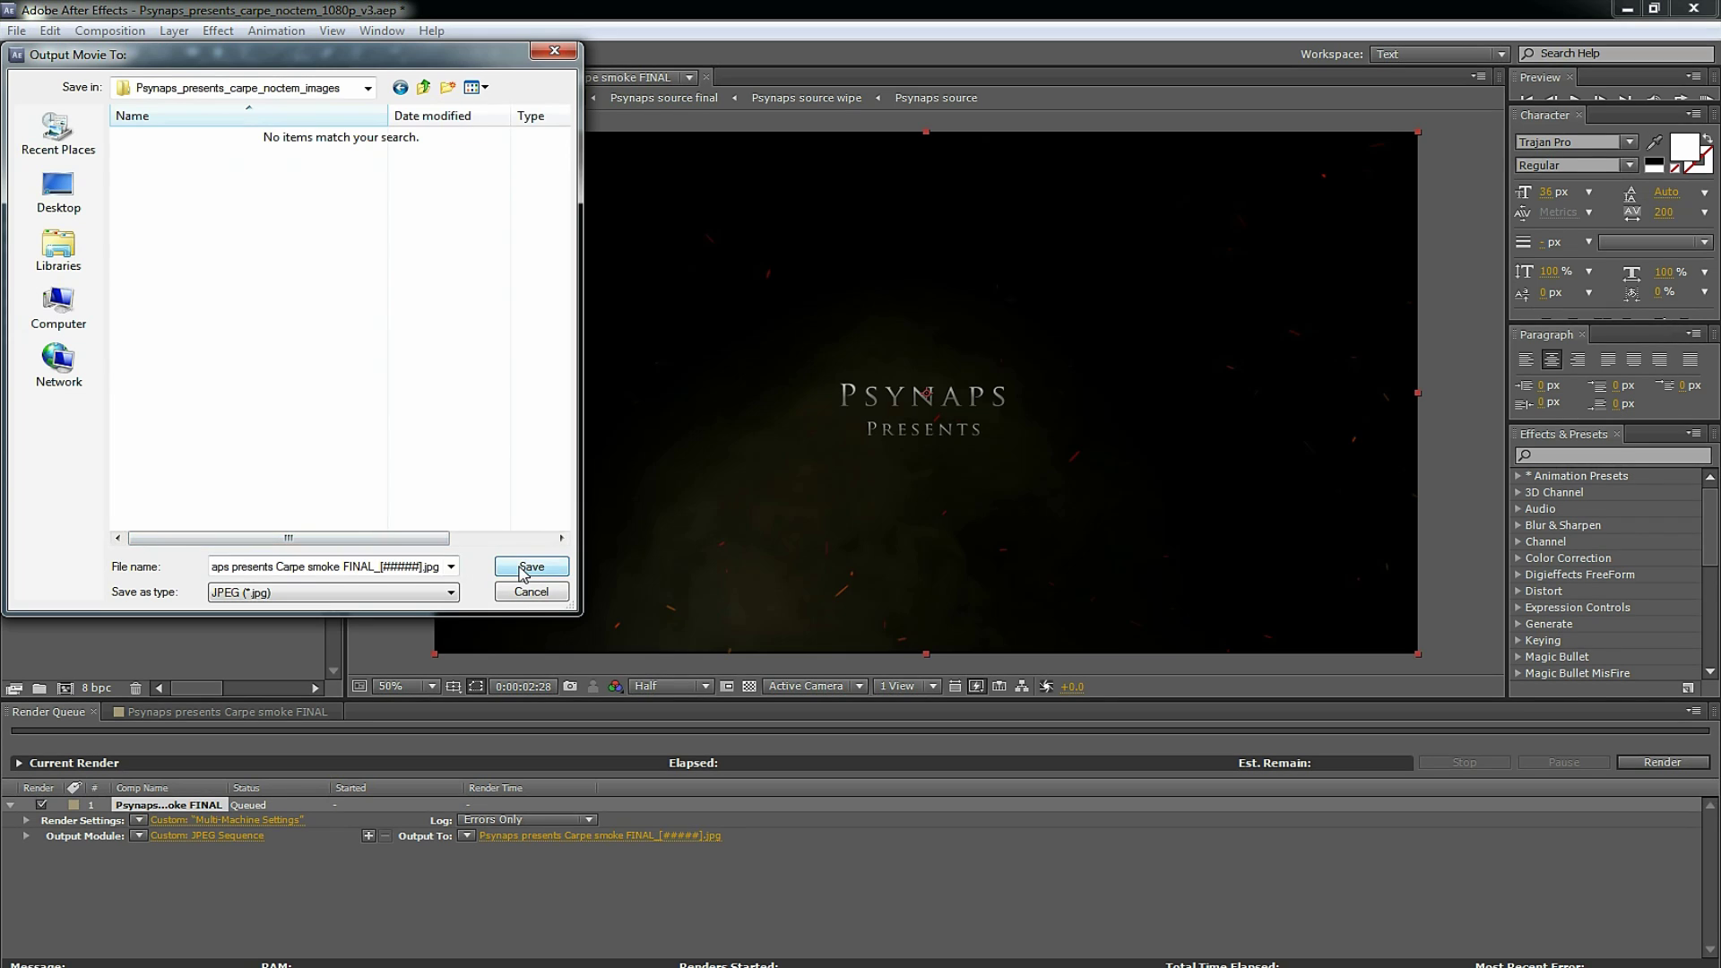
Shorten the output file name to FINAL_[#####].jpg and save the project
left_click_drag(329, 566, 117, 560)
key("BackSpace")
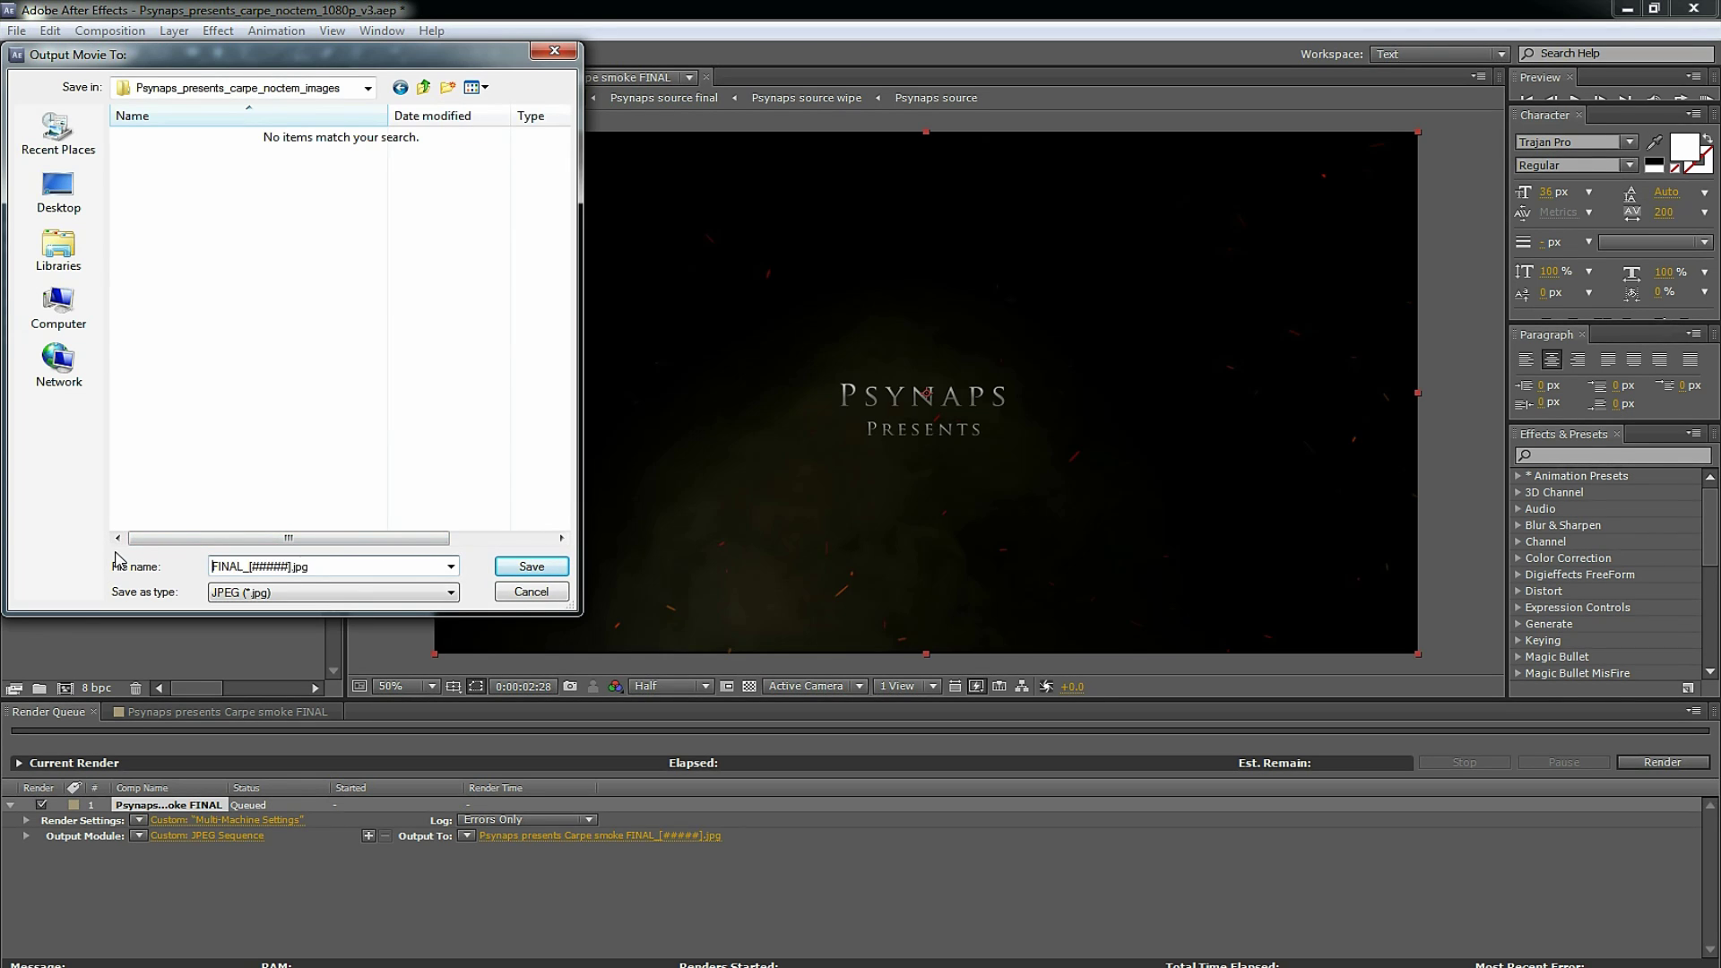
left_click(524, 566)
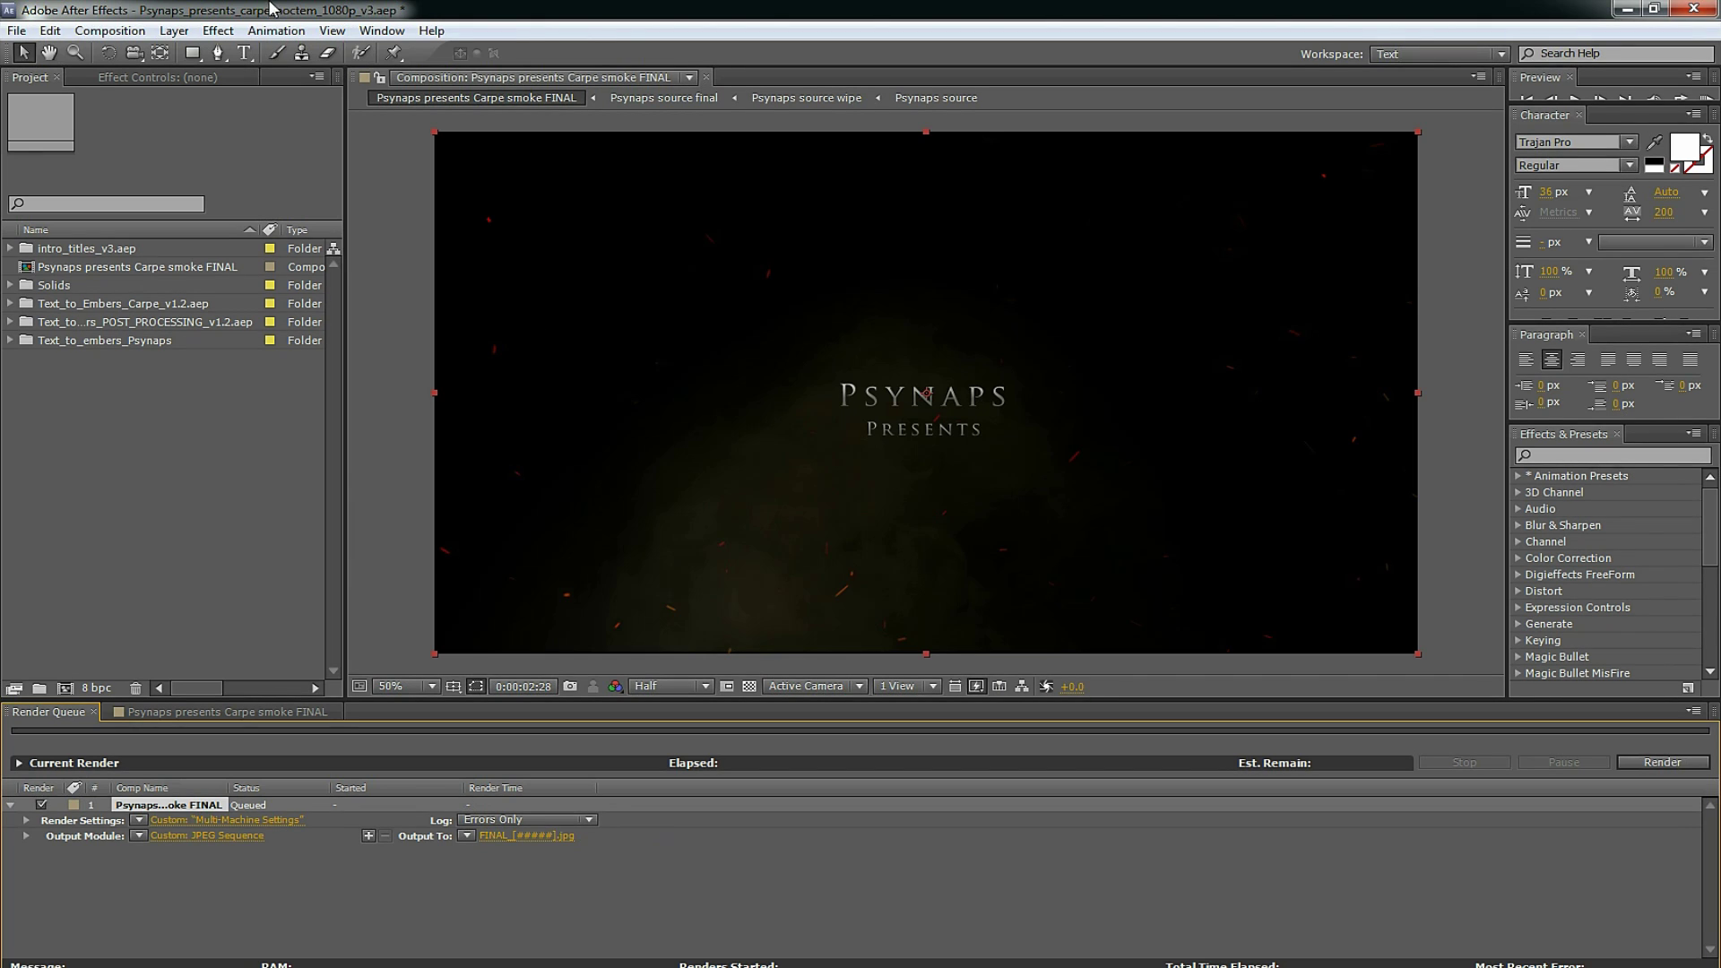
left_click(17, 31)
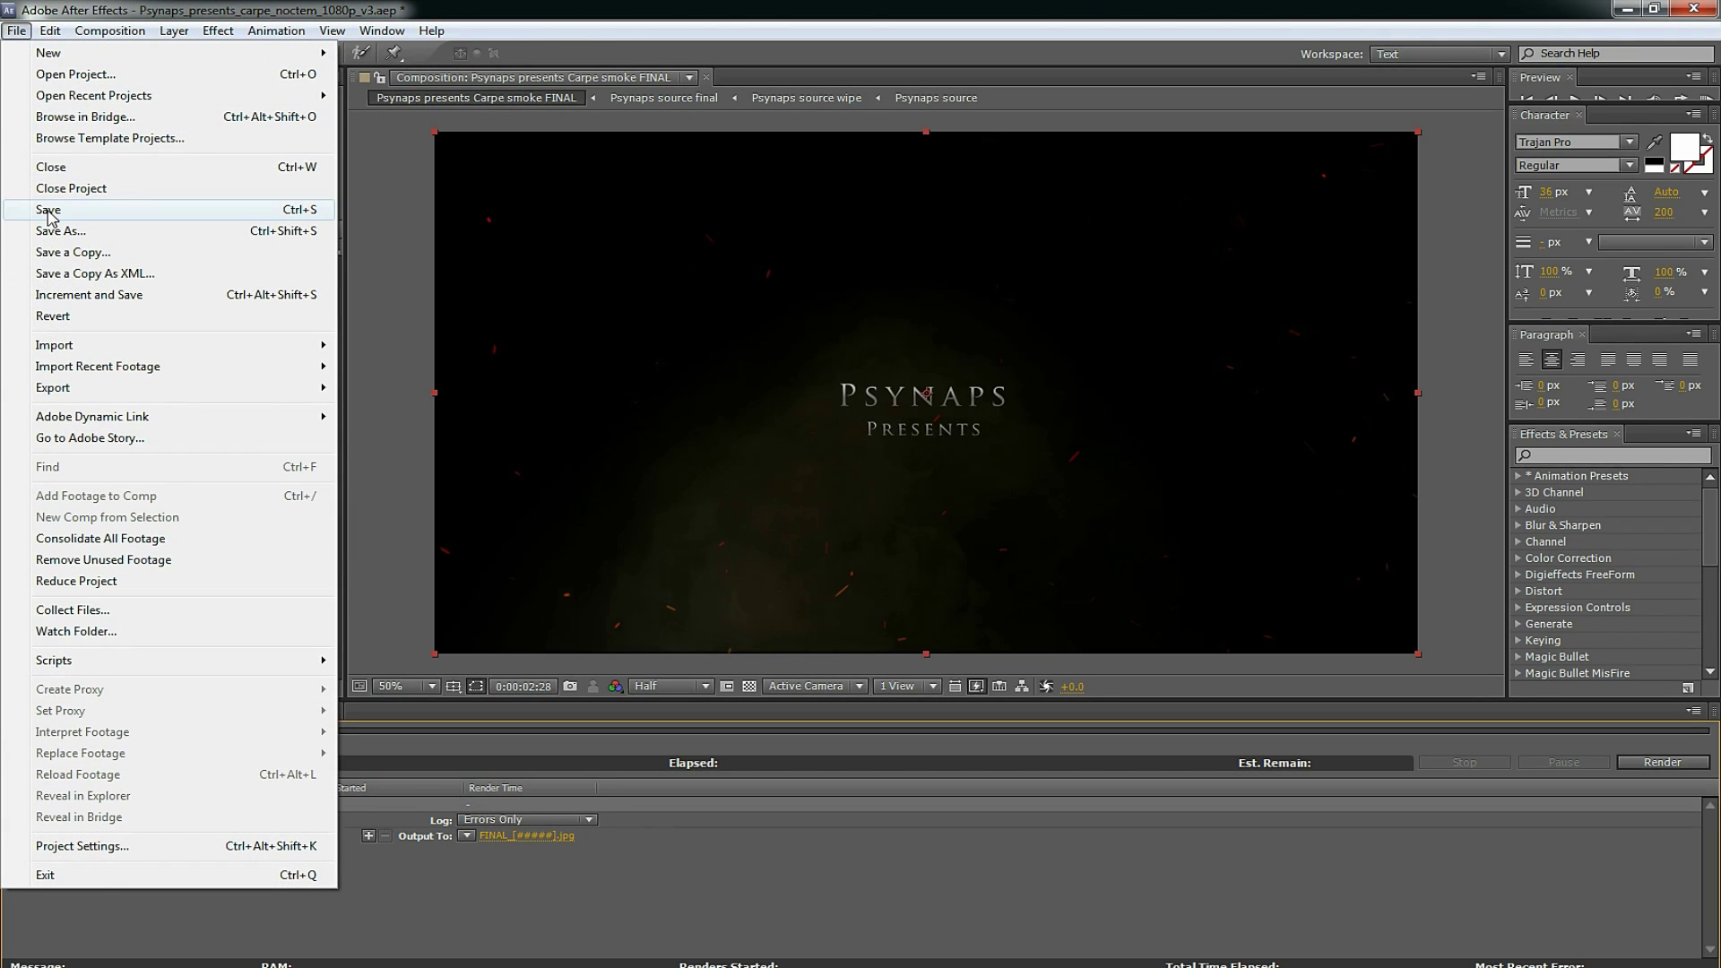
left_click(80, 209)
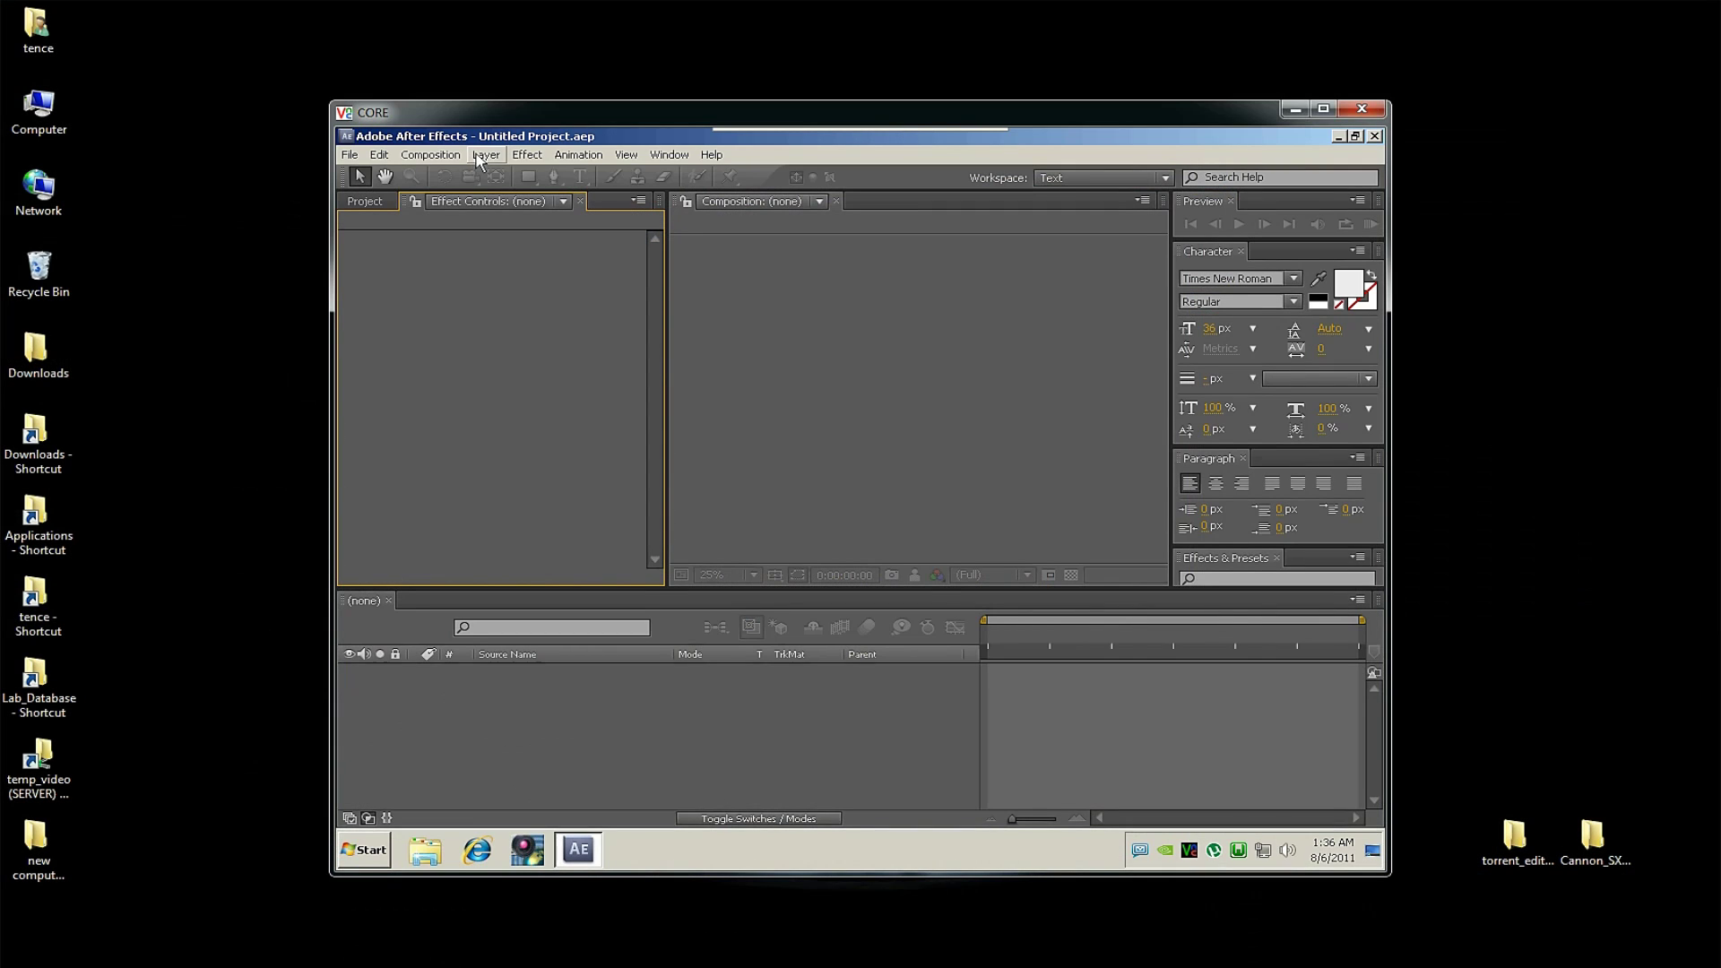
On the CORE remote machine, open the project Psynaps_presents_carpe_noctem_1080p_v3.aep from the Epic_dragon_introduction_titles folder in After Effects
left_click(1337, 135)
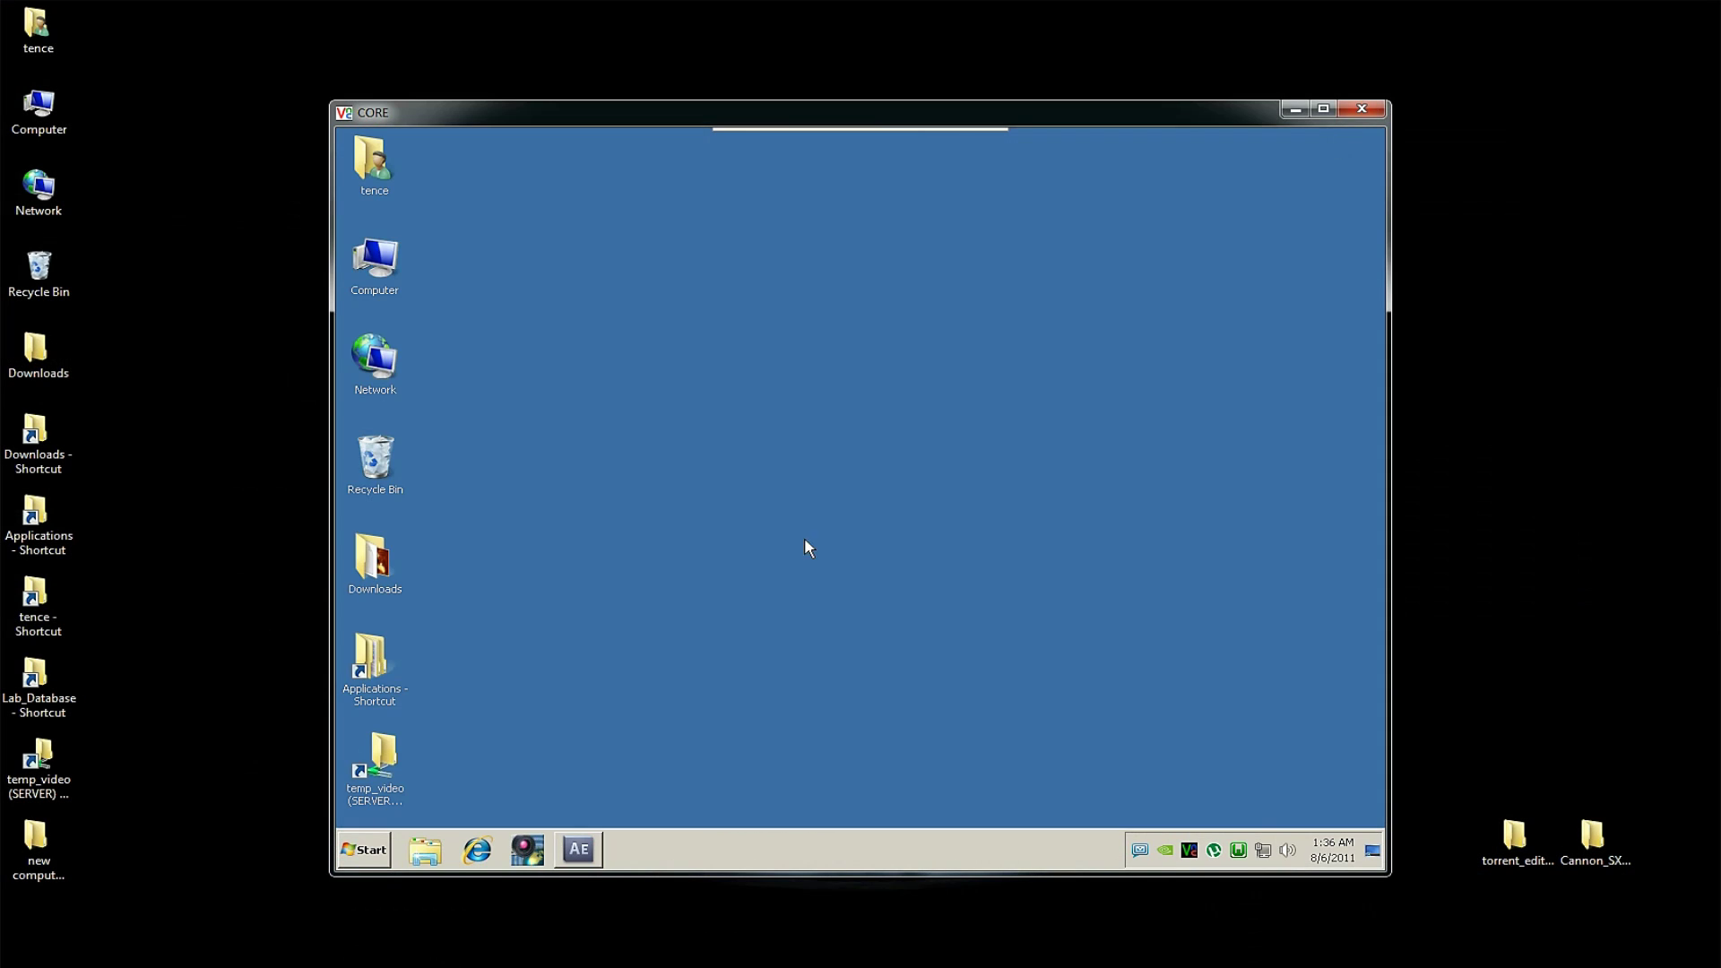
left_click(579, 854)
left_click(350, 156)
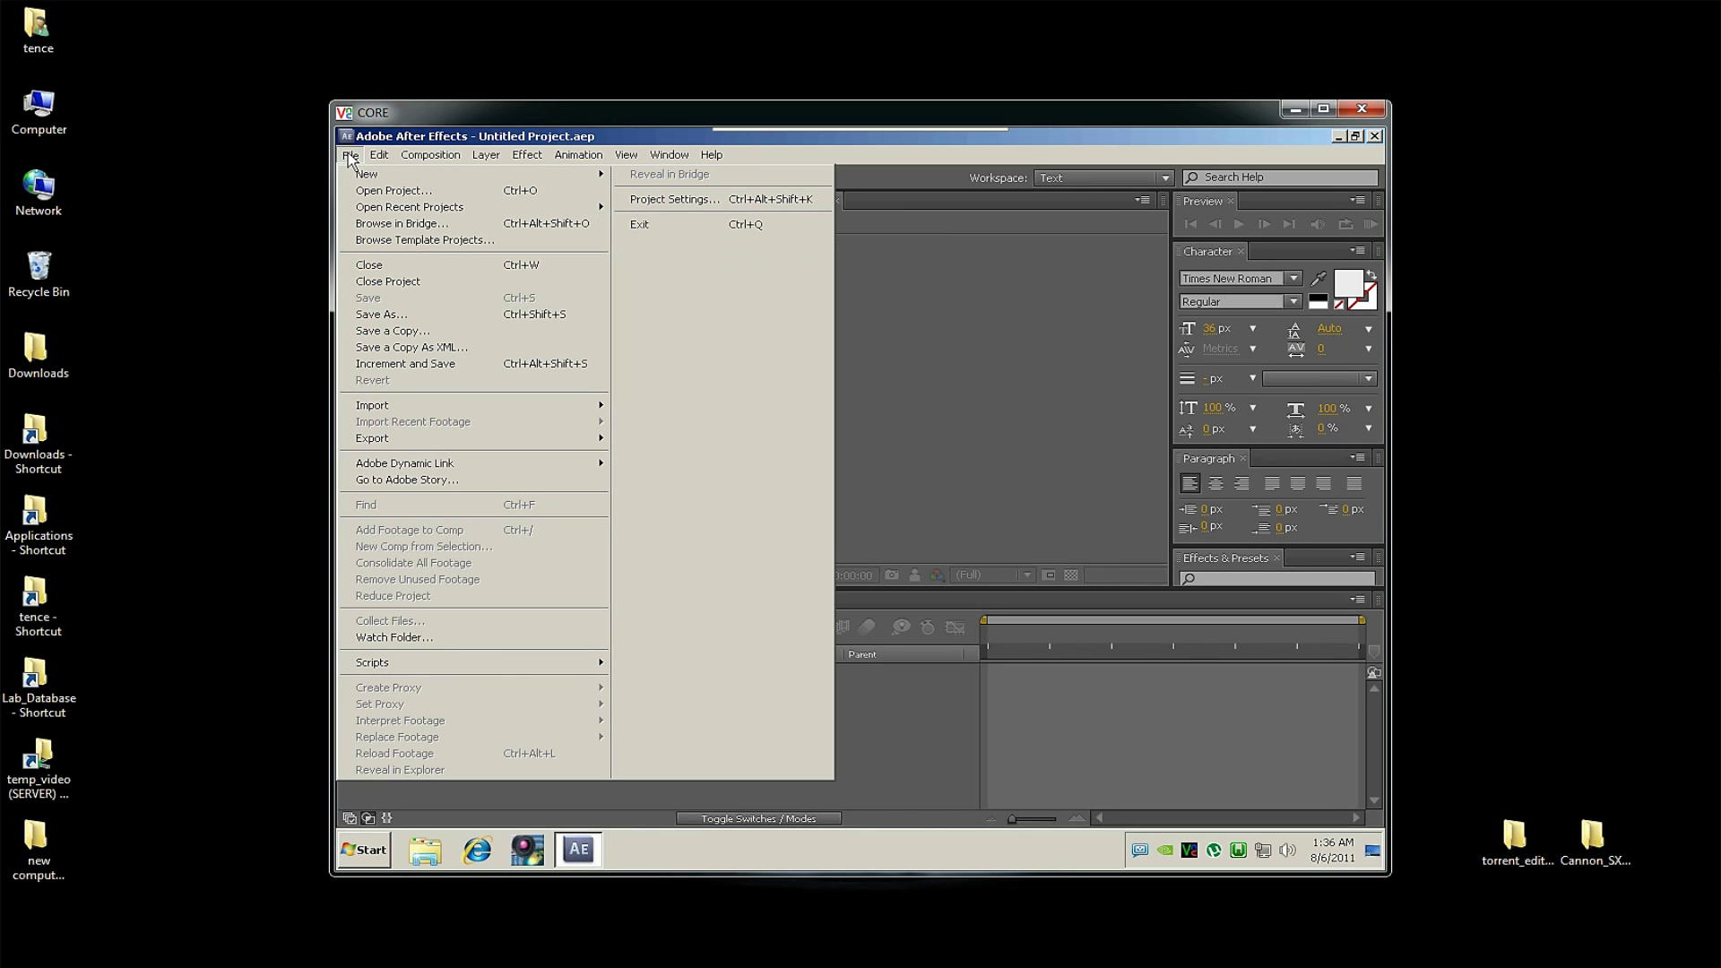
left_click(447, 194)
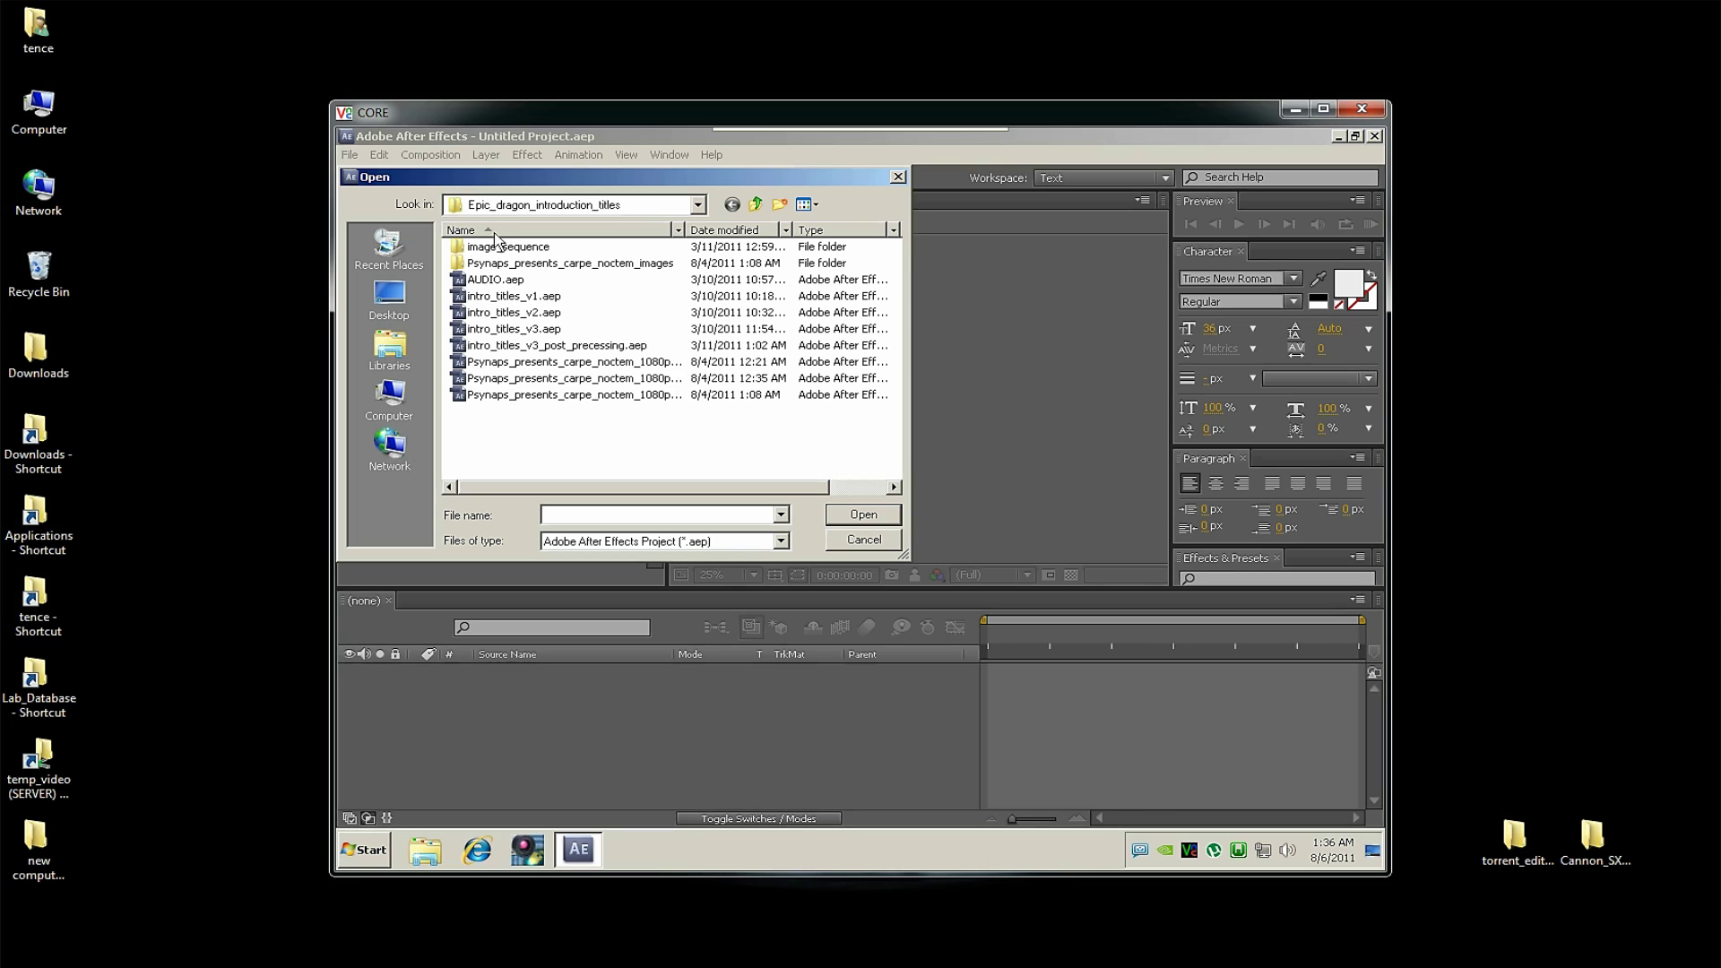
double_click(595, 396)
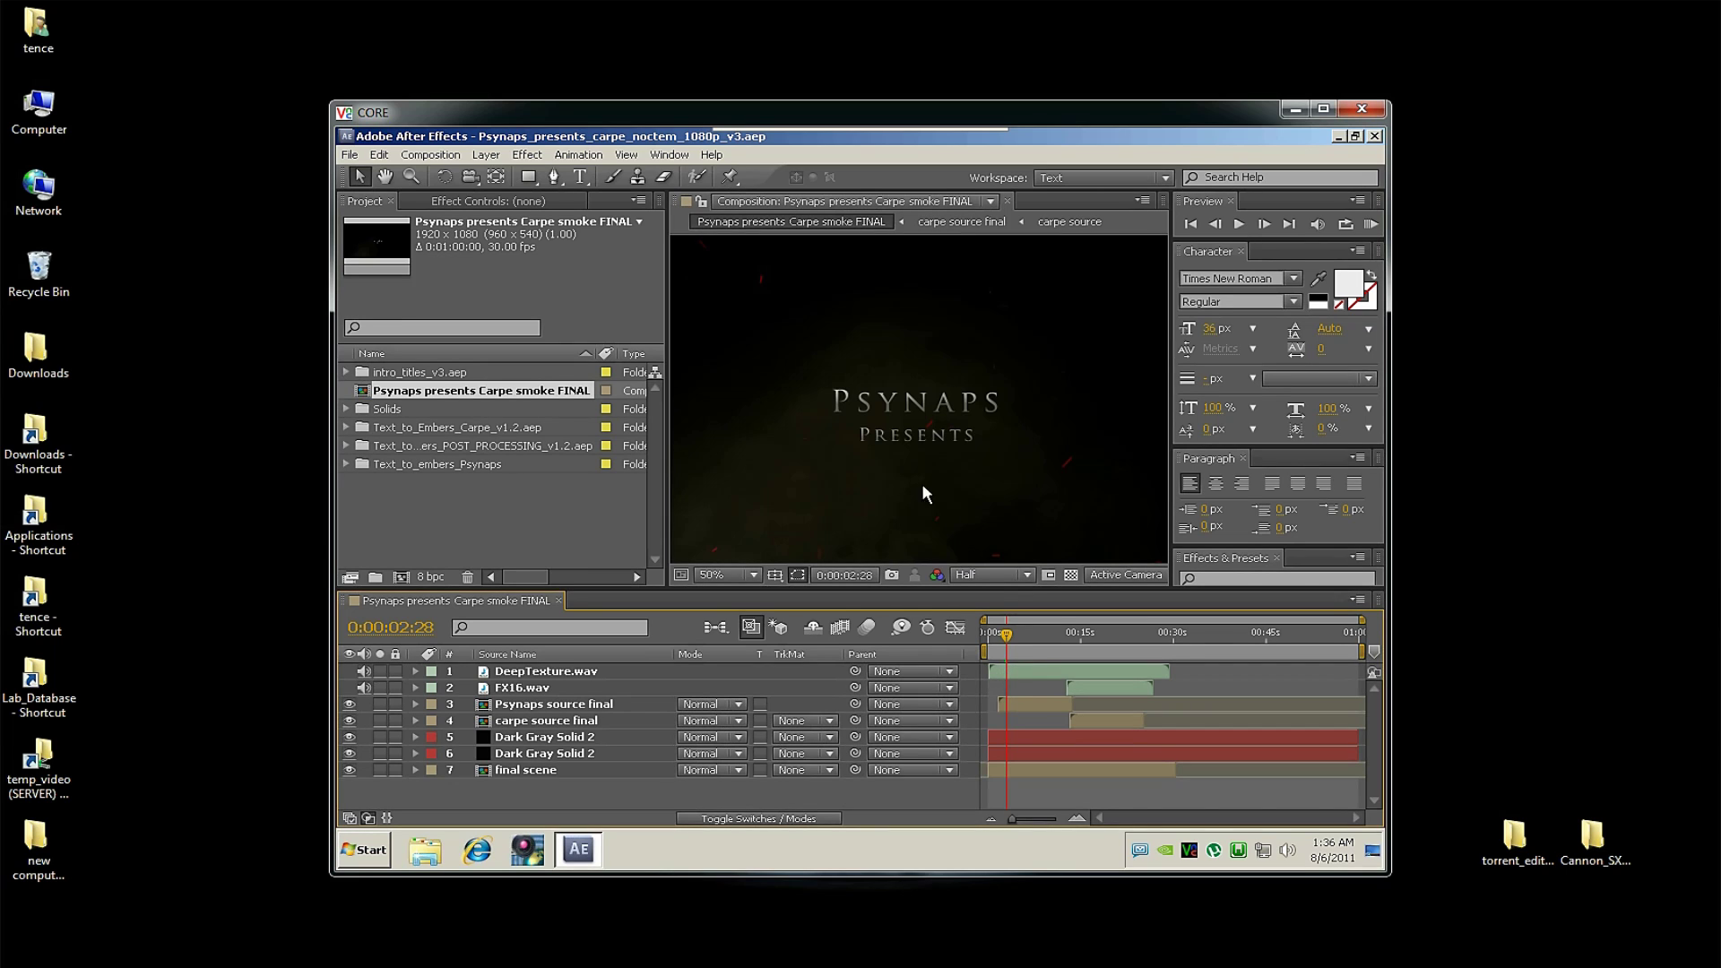
Show the render queue on the remote machine, start rendering the queued composition, and minimise the CORE window
key("comma")
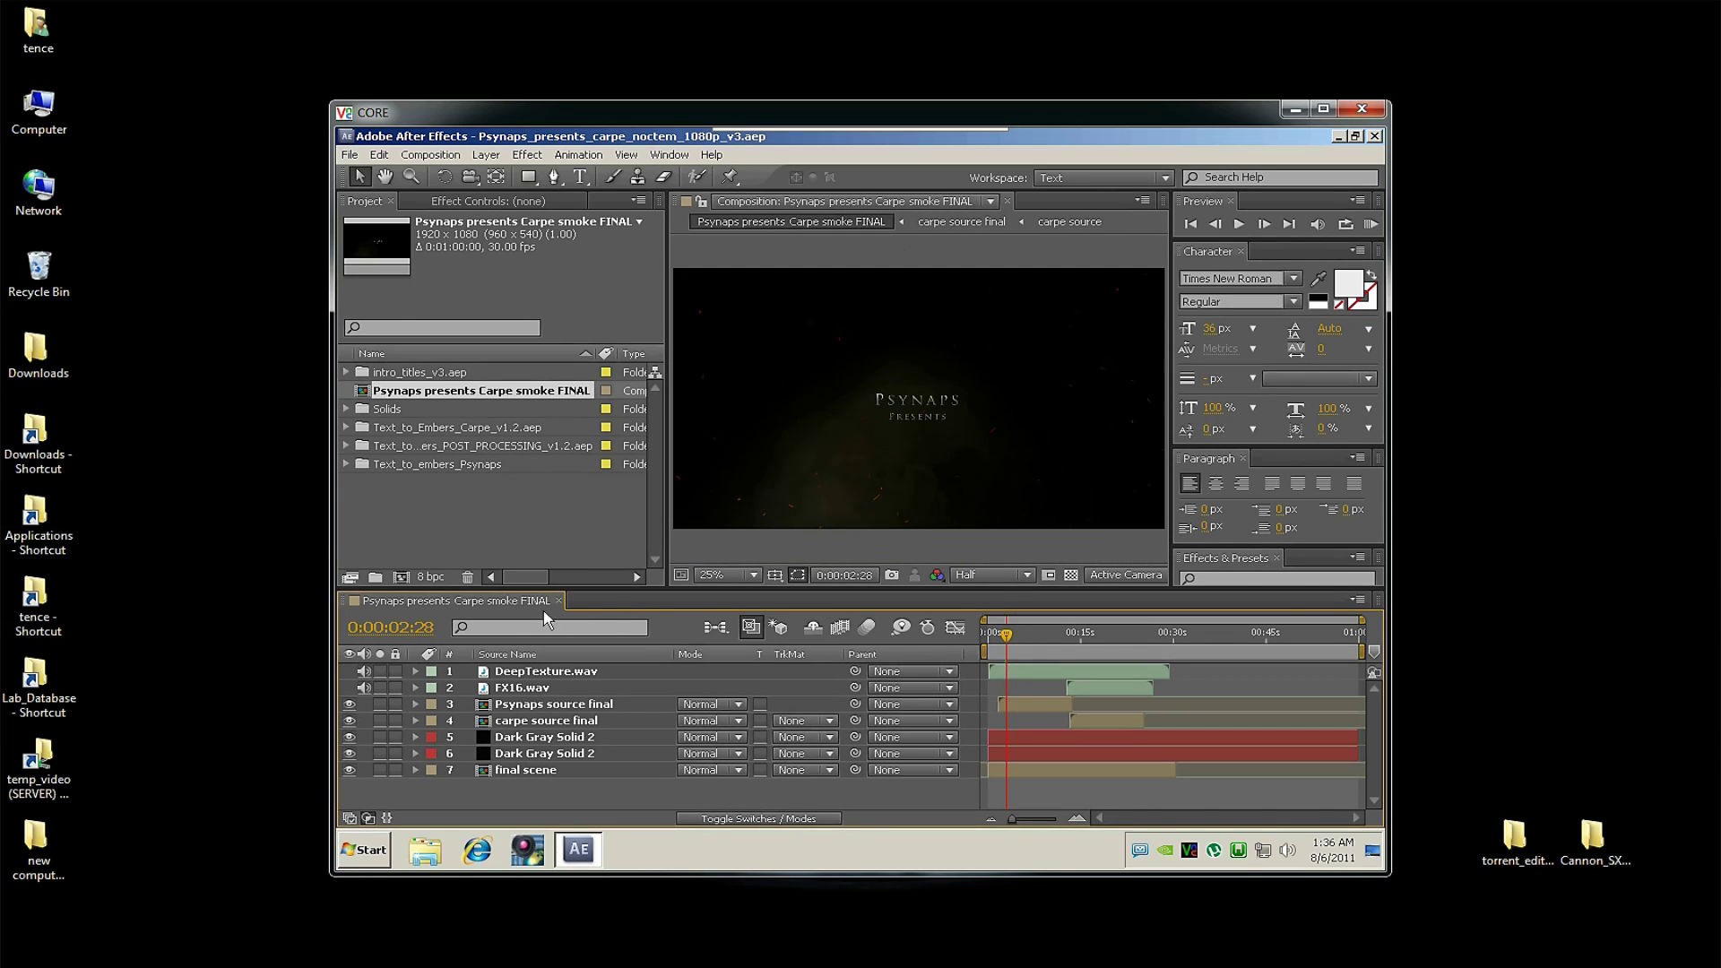
left_click(665, 156)
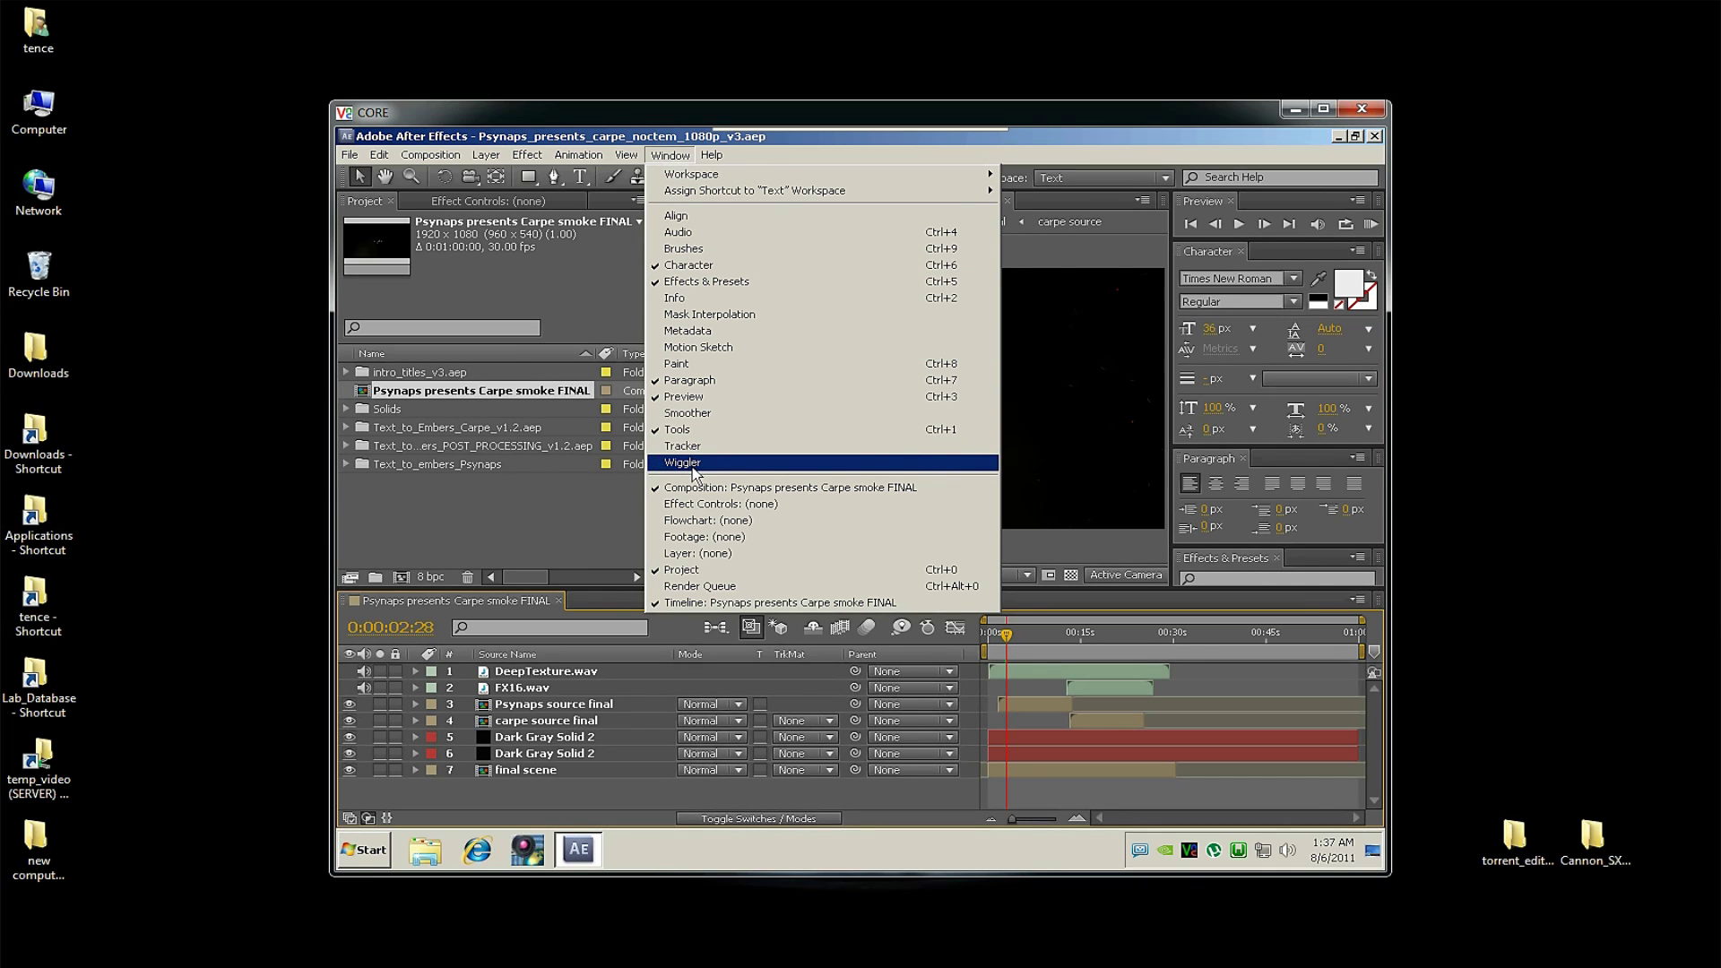
left_click(692, 587)
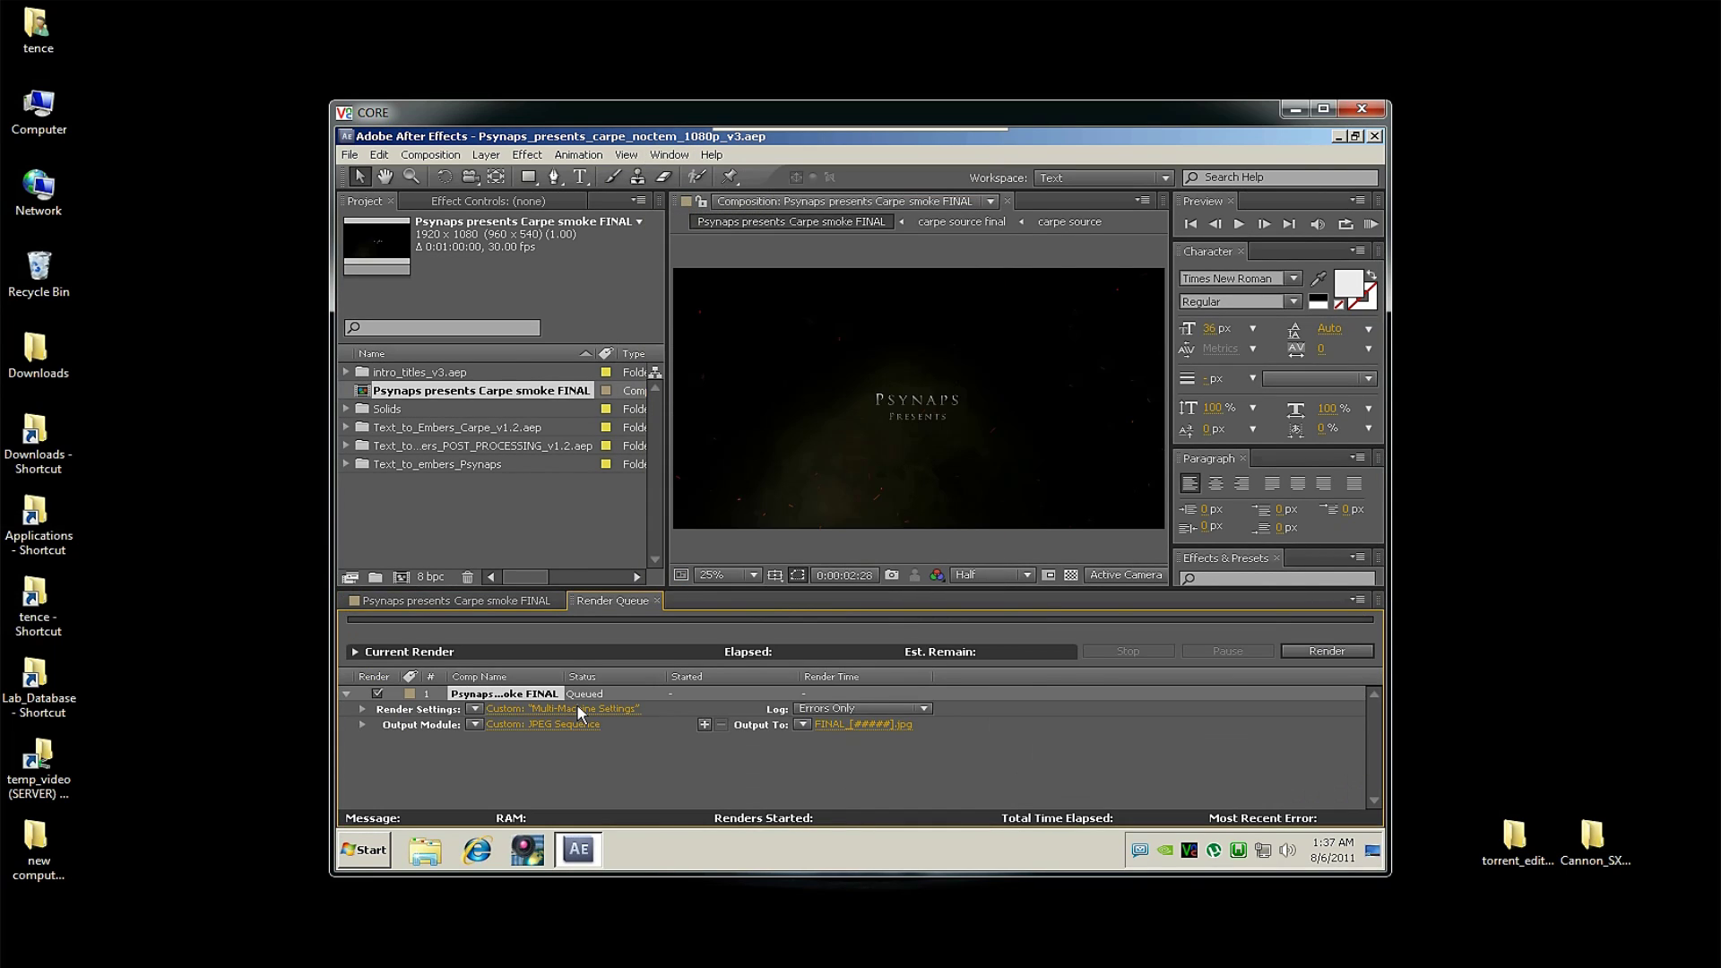
left_click(1307, 651)
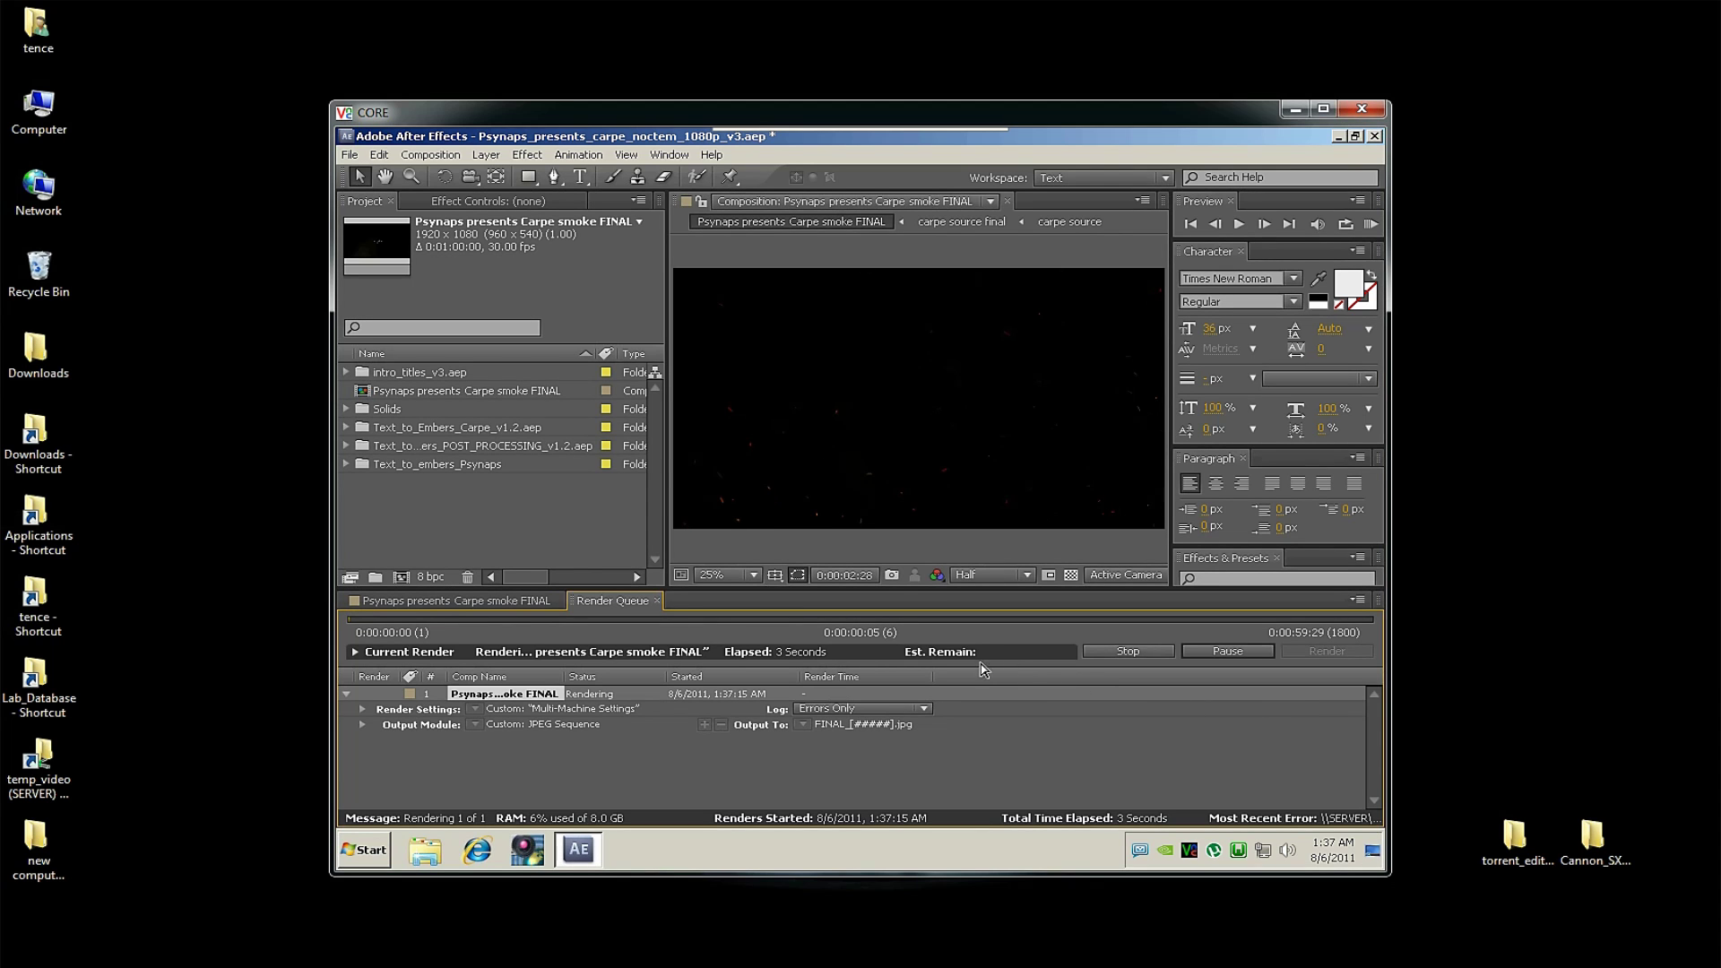
left_click(1293, 108)
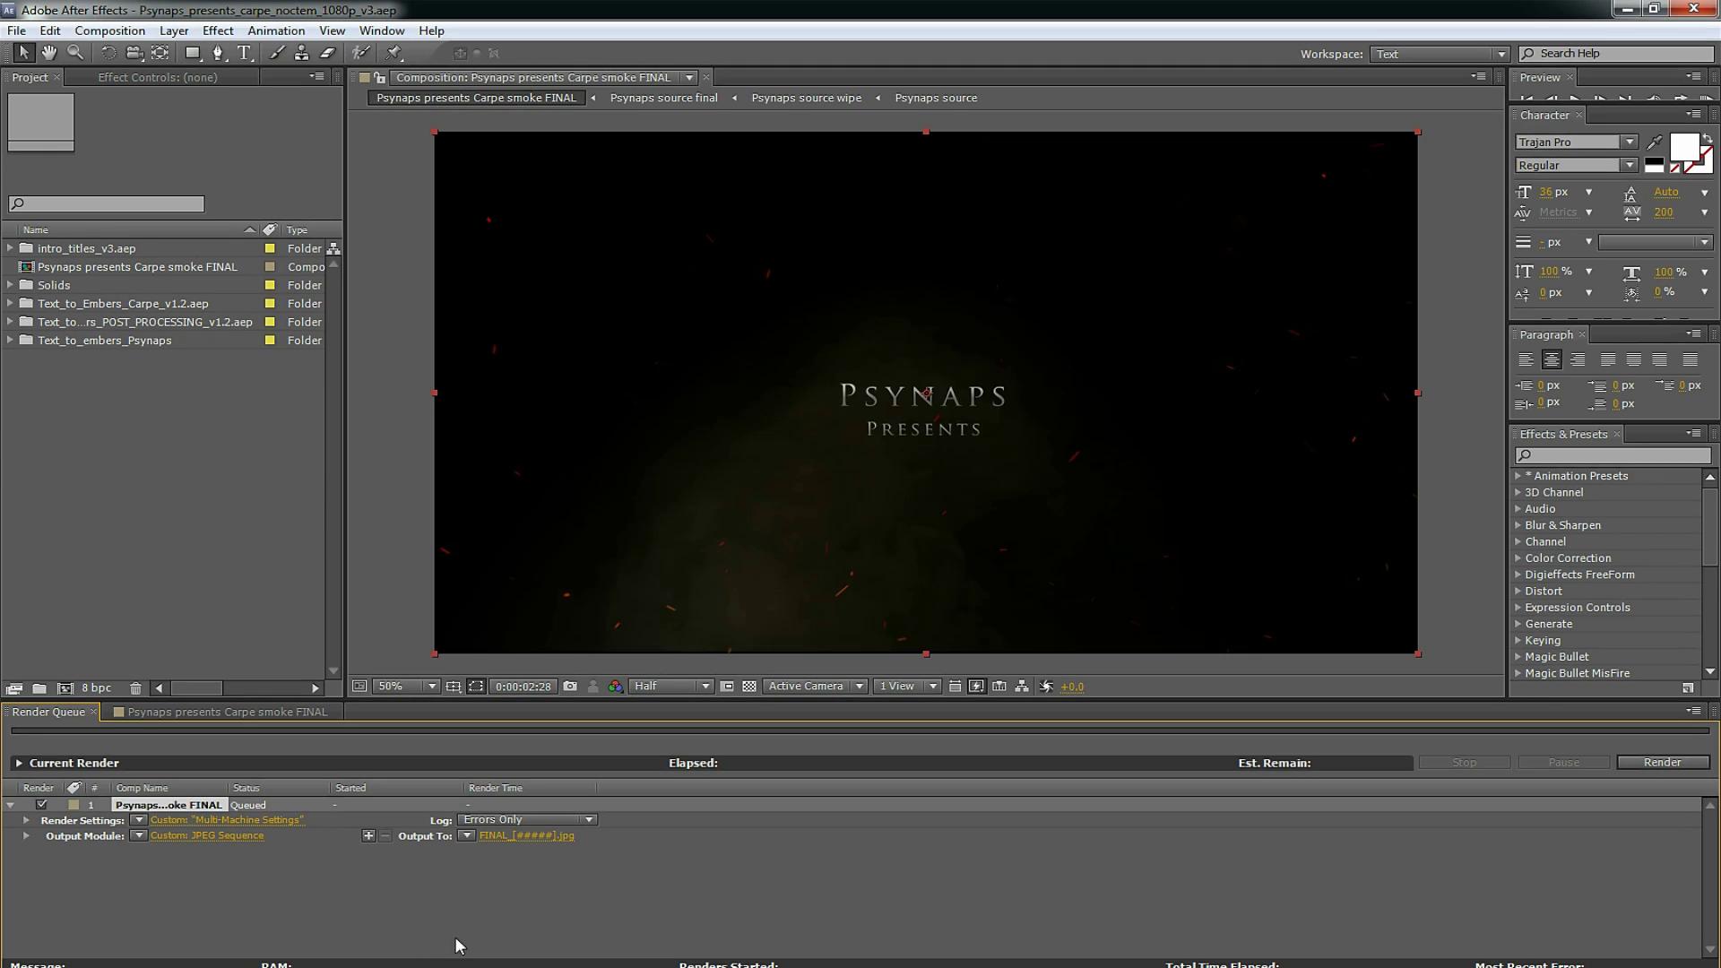
Start rendering the queued Psynaps composition on the local machine, check the render progress on the CORE remote machine, and minimise its window
left_click(1659, 762)
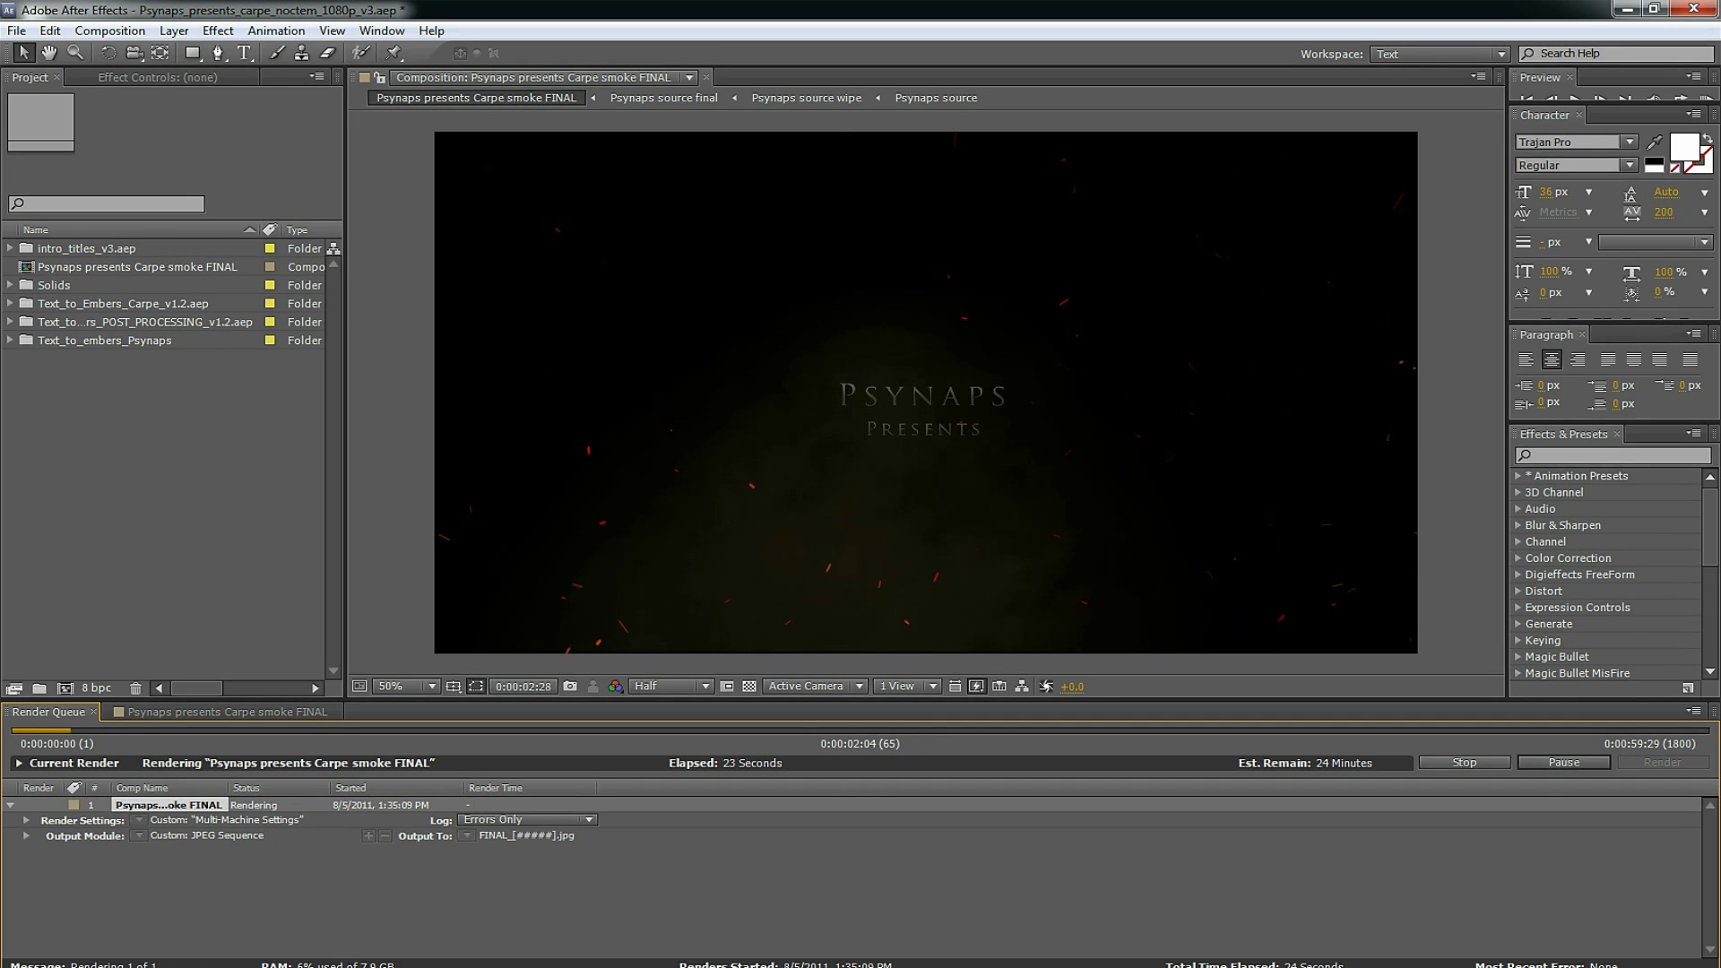
left_click(858, 966)
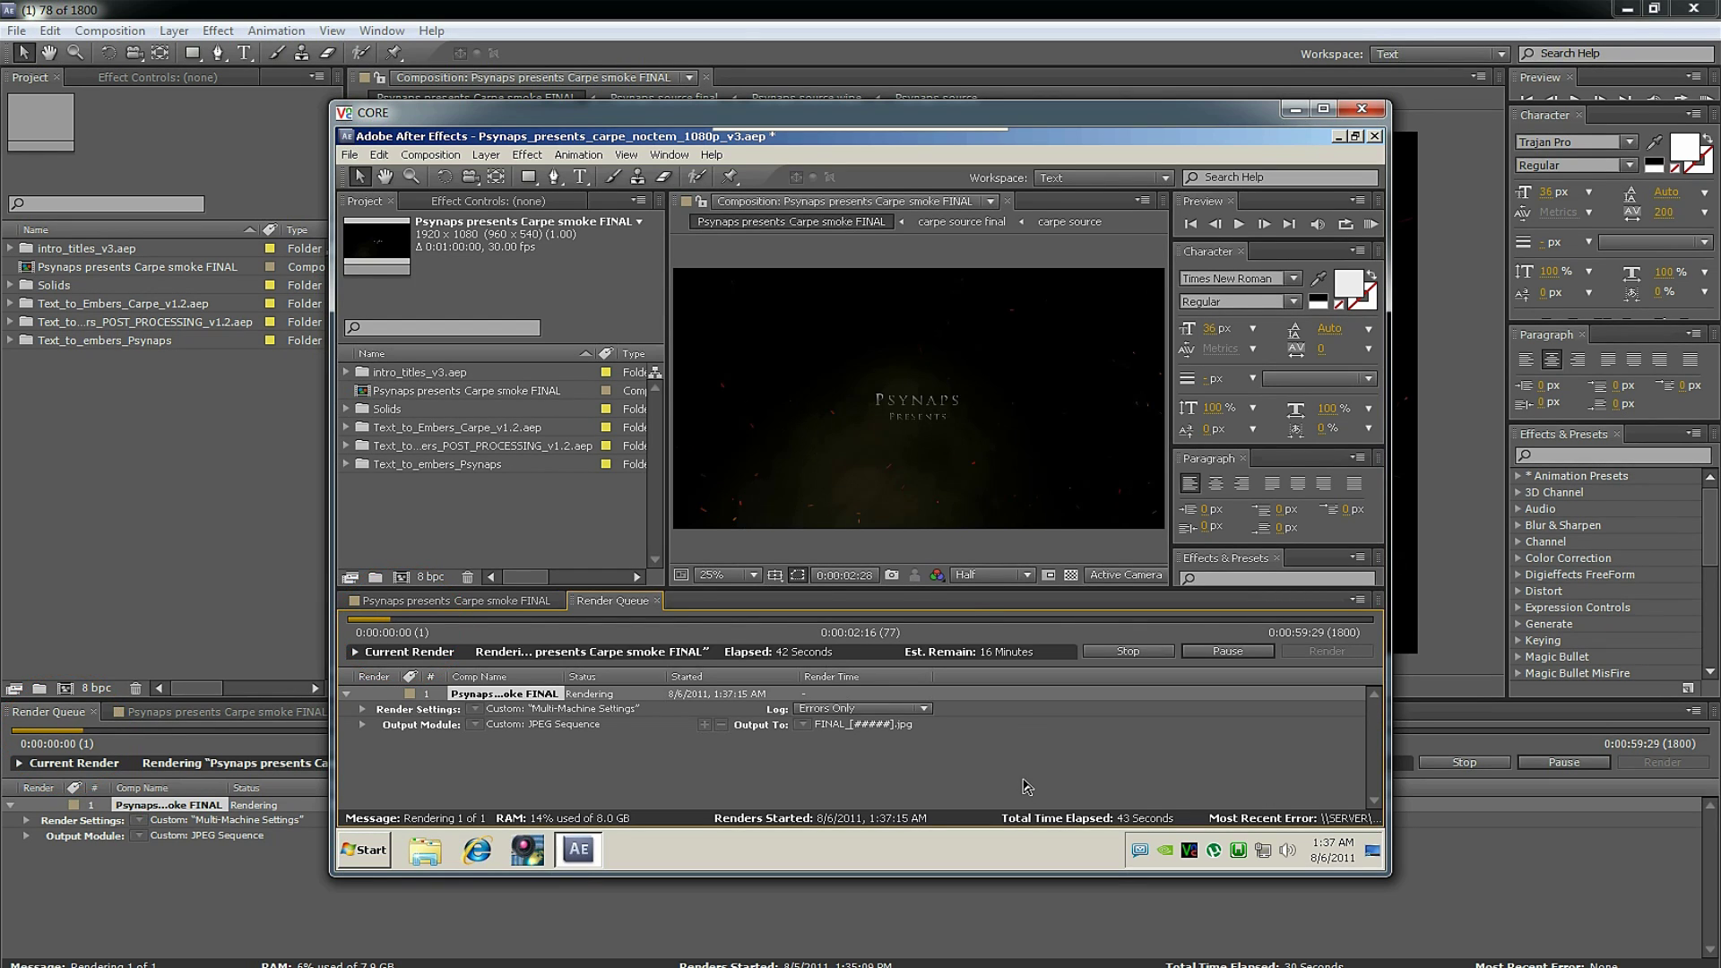
left_click(1293, 110)
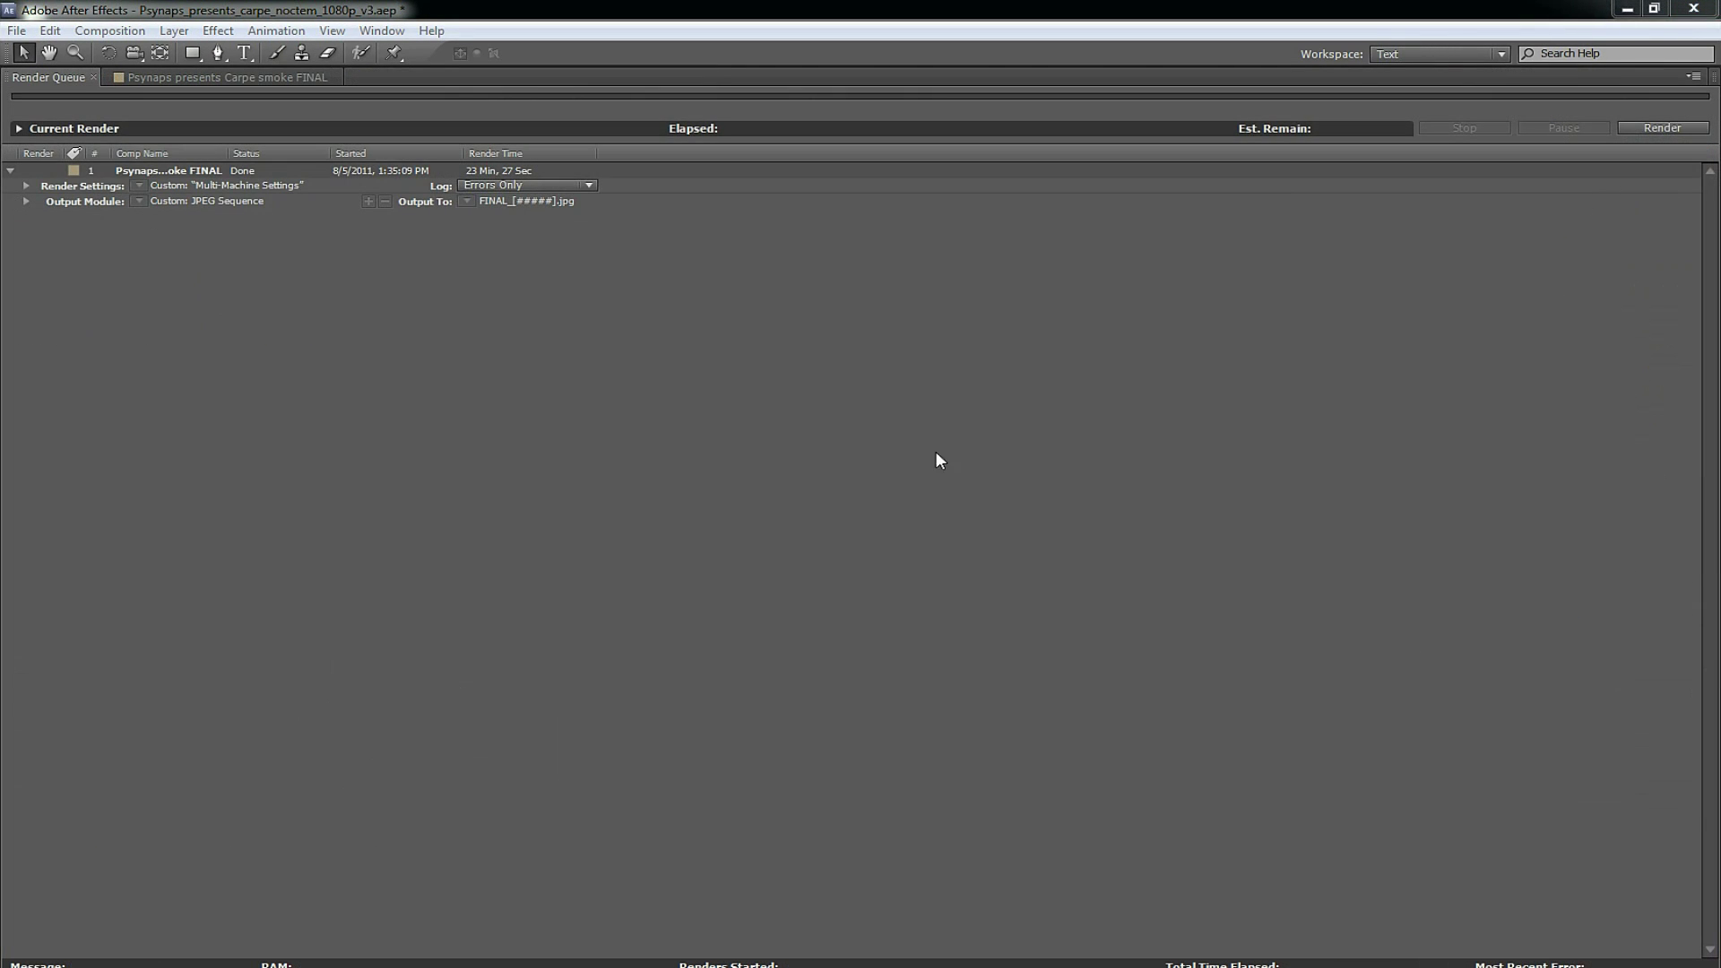
Restore the maximised render queue to the normal workspace layout, keeping the render queue in front of the composition timeline
key("grave")
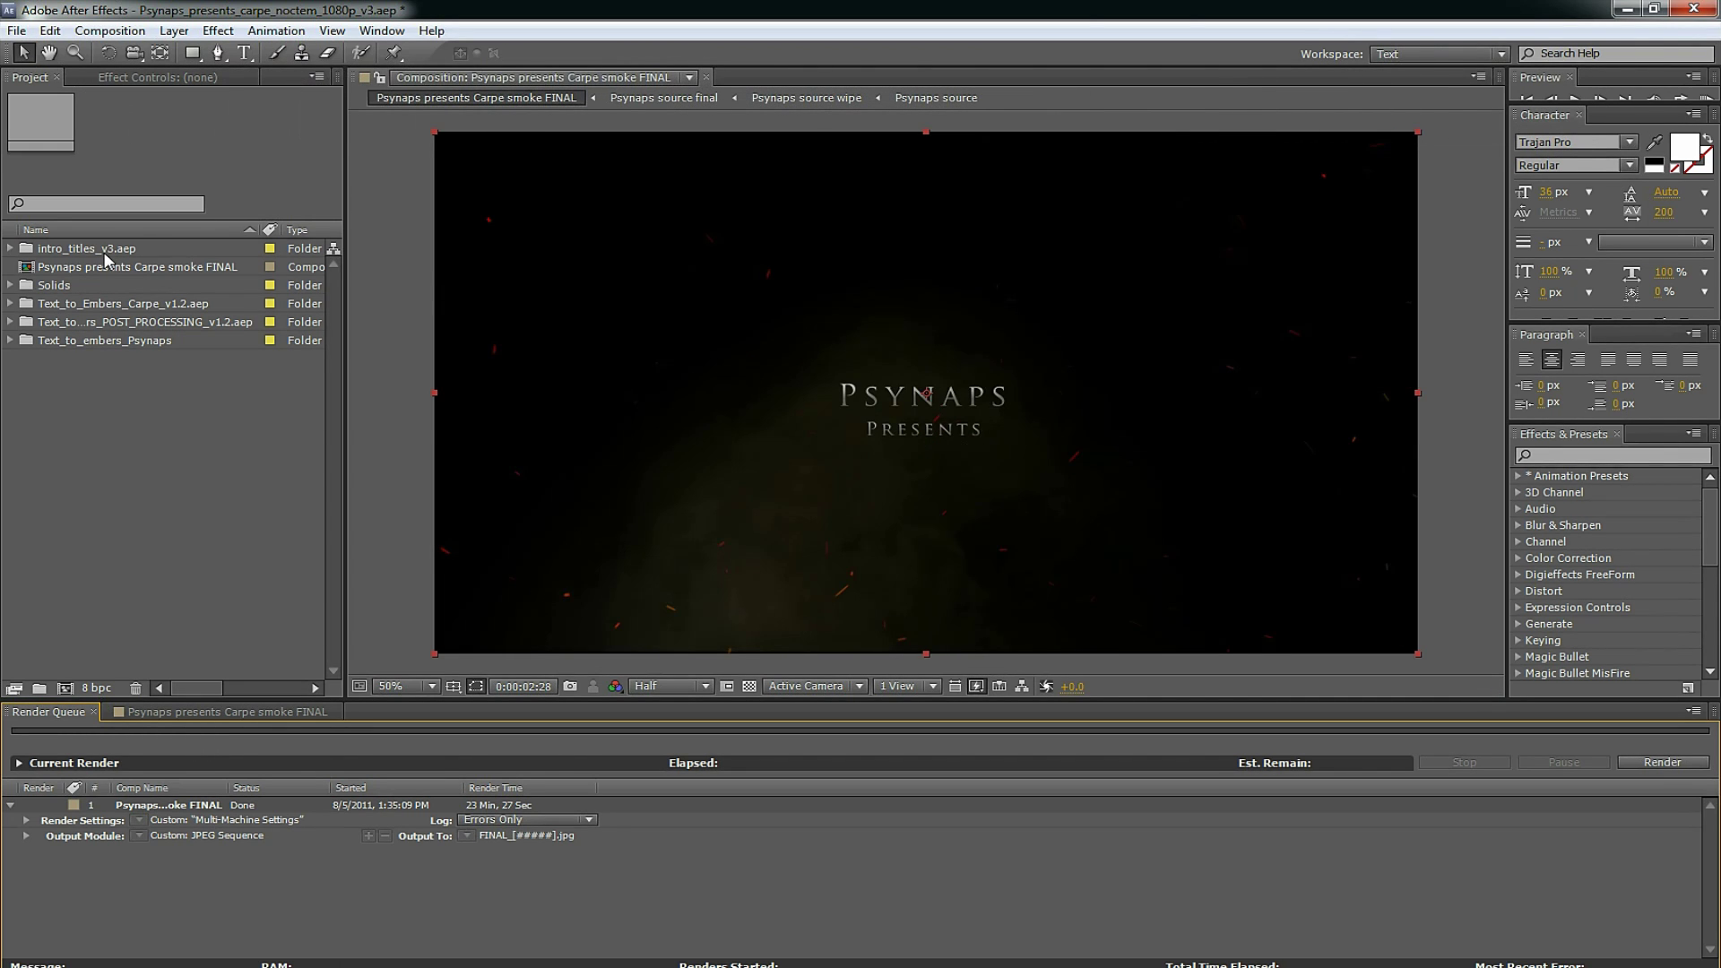
left_click(116, 529)
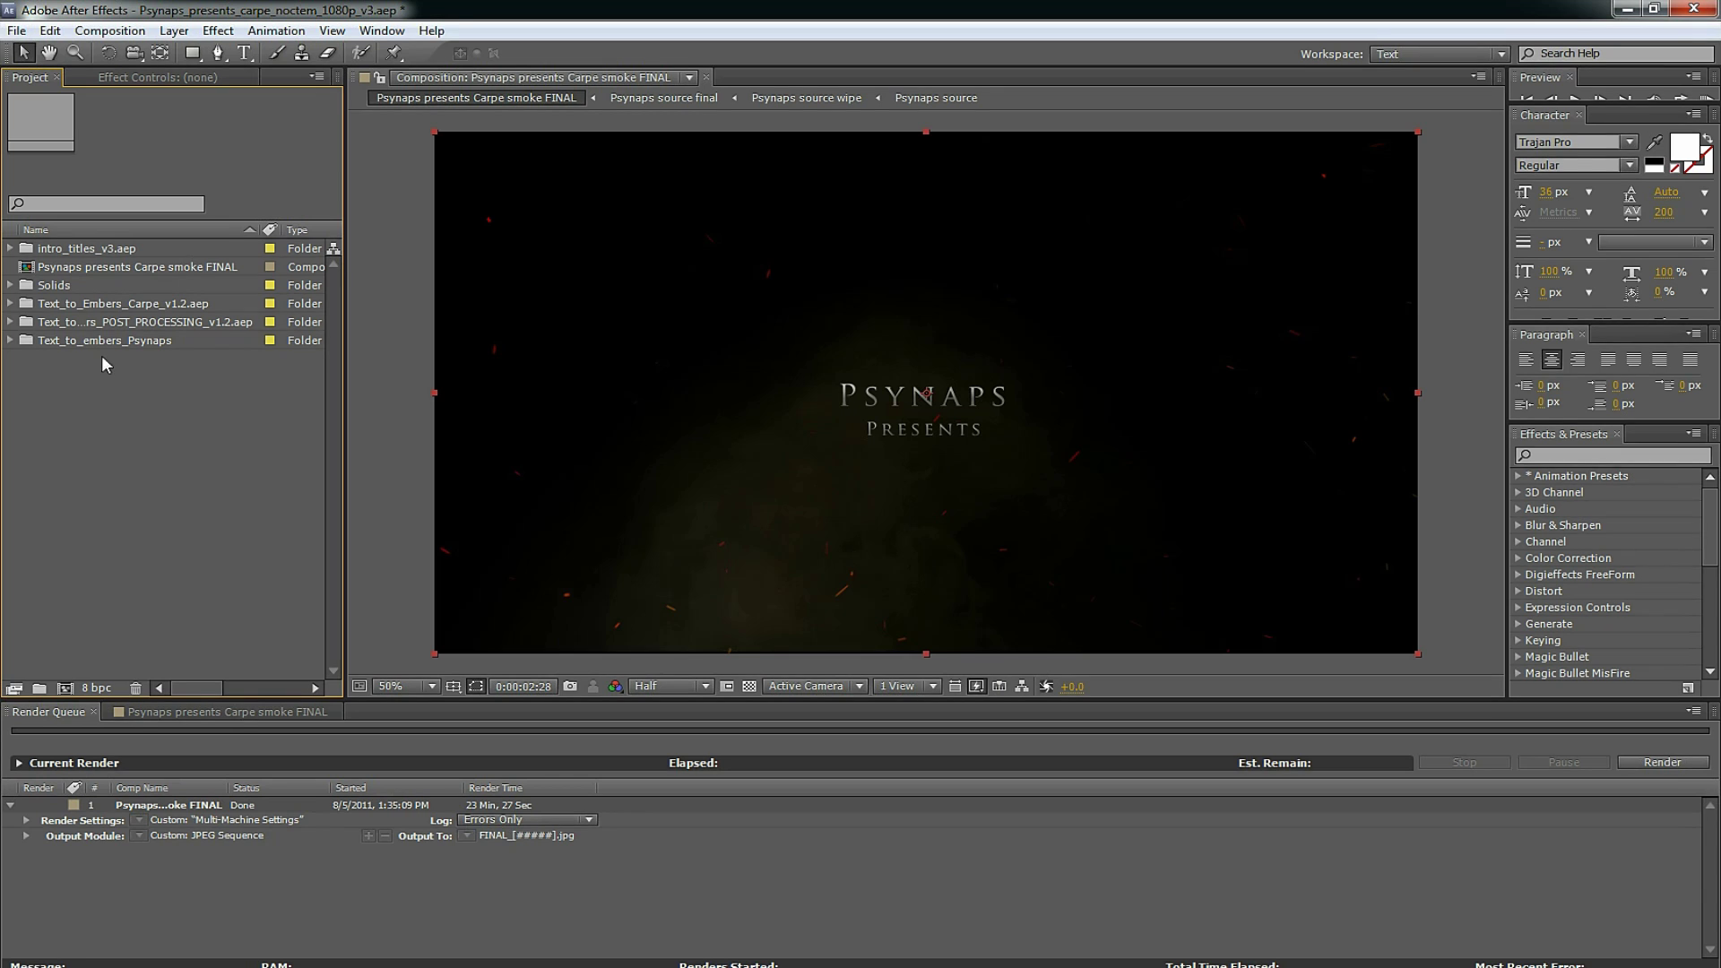
left_click(215, 711)
left_click(69, 714)
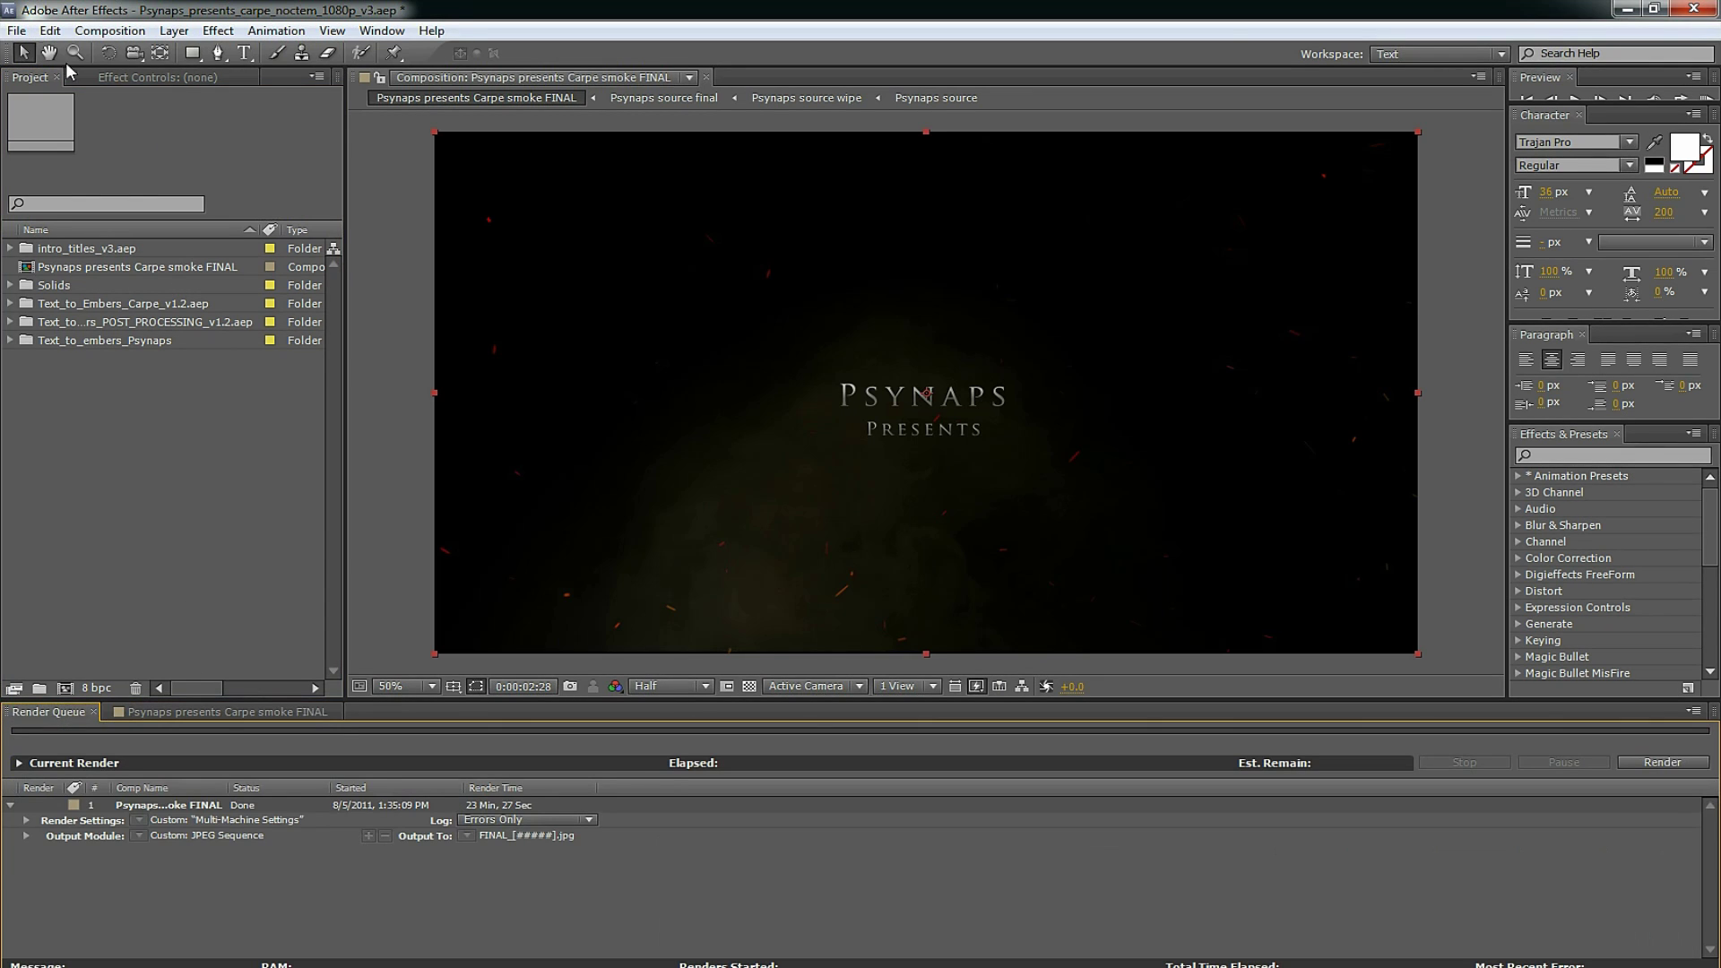
Import the rendered frames starting at FINAL_00000.jpg as a JPEG sequence from the Psynaps_presents_carpe_noctem_images folder inside Epic_dragon_introduction_titles
left_click(16, 30)
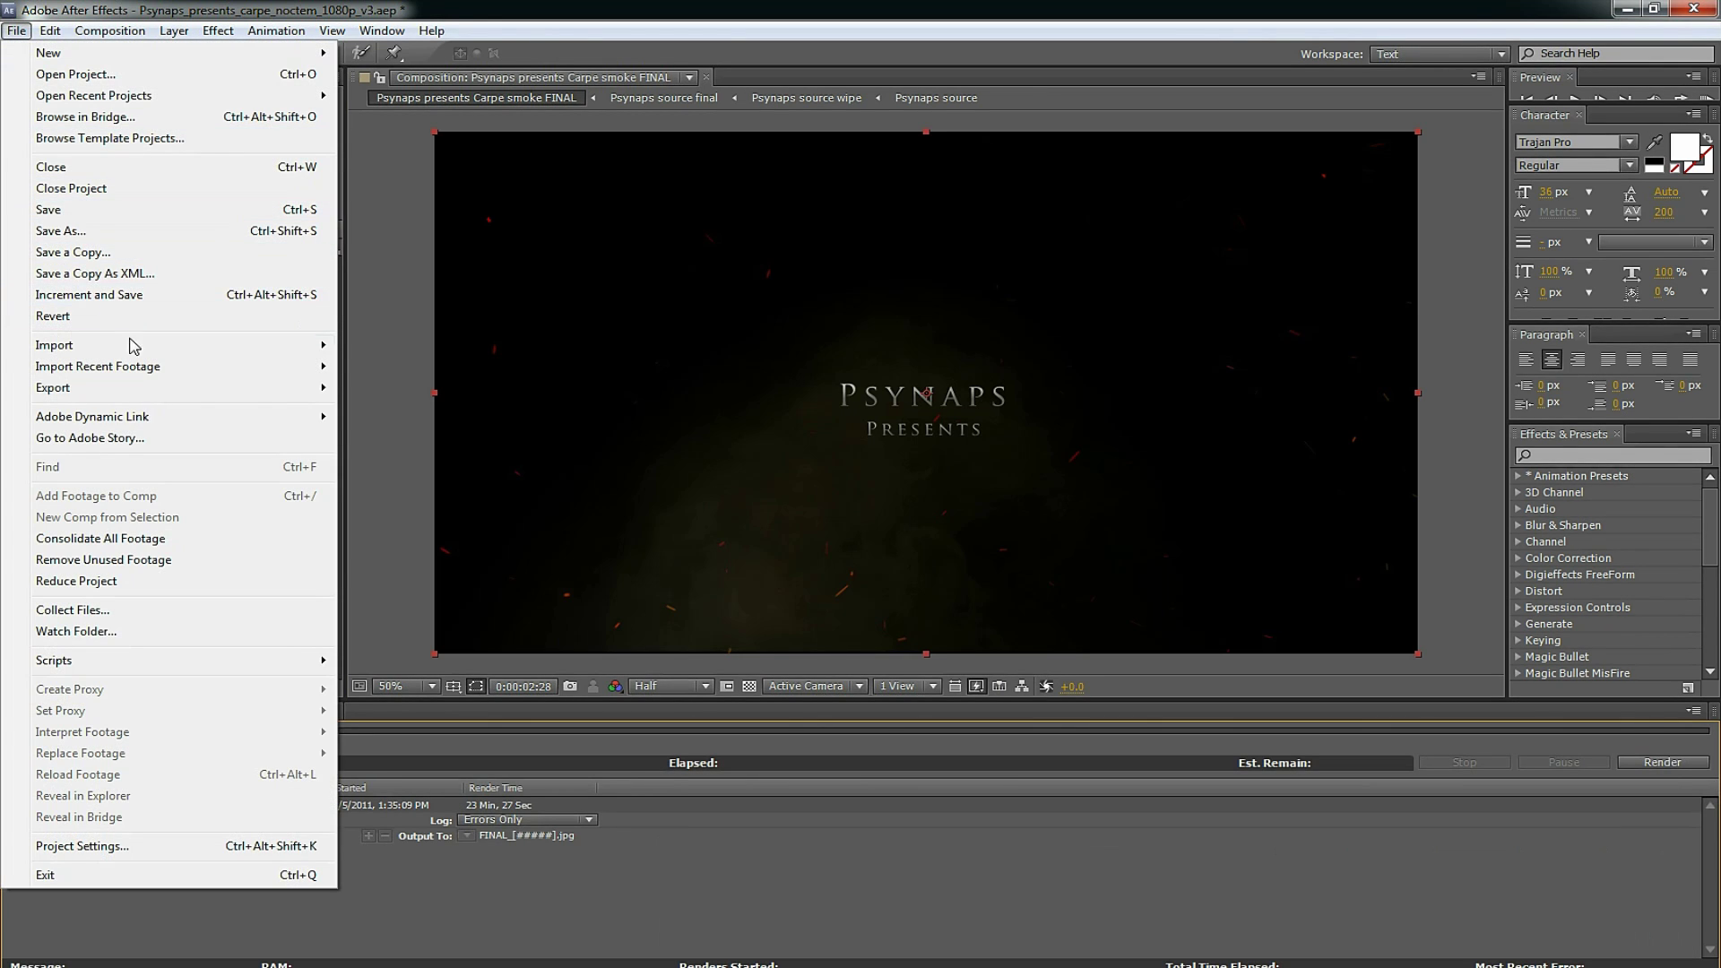
mouse_move(135, 346)
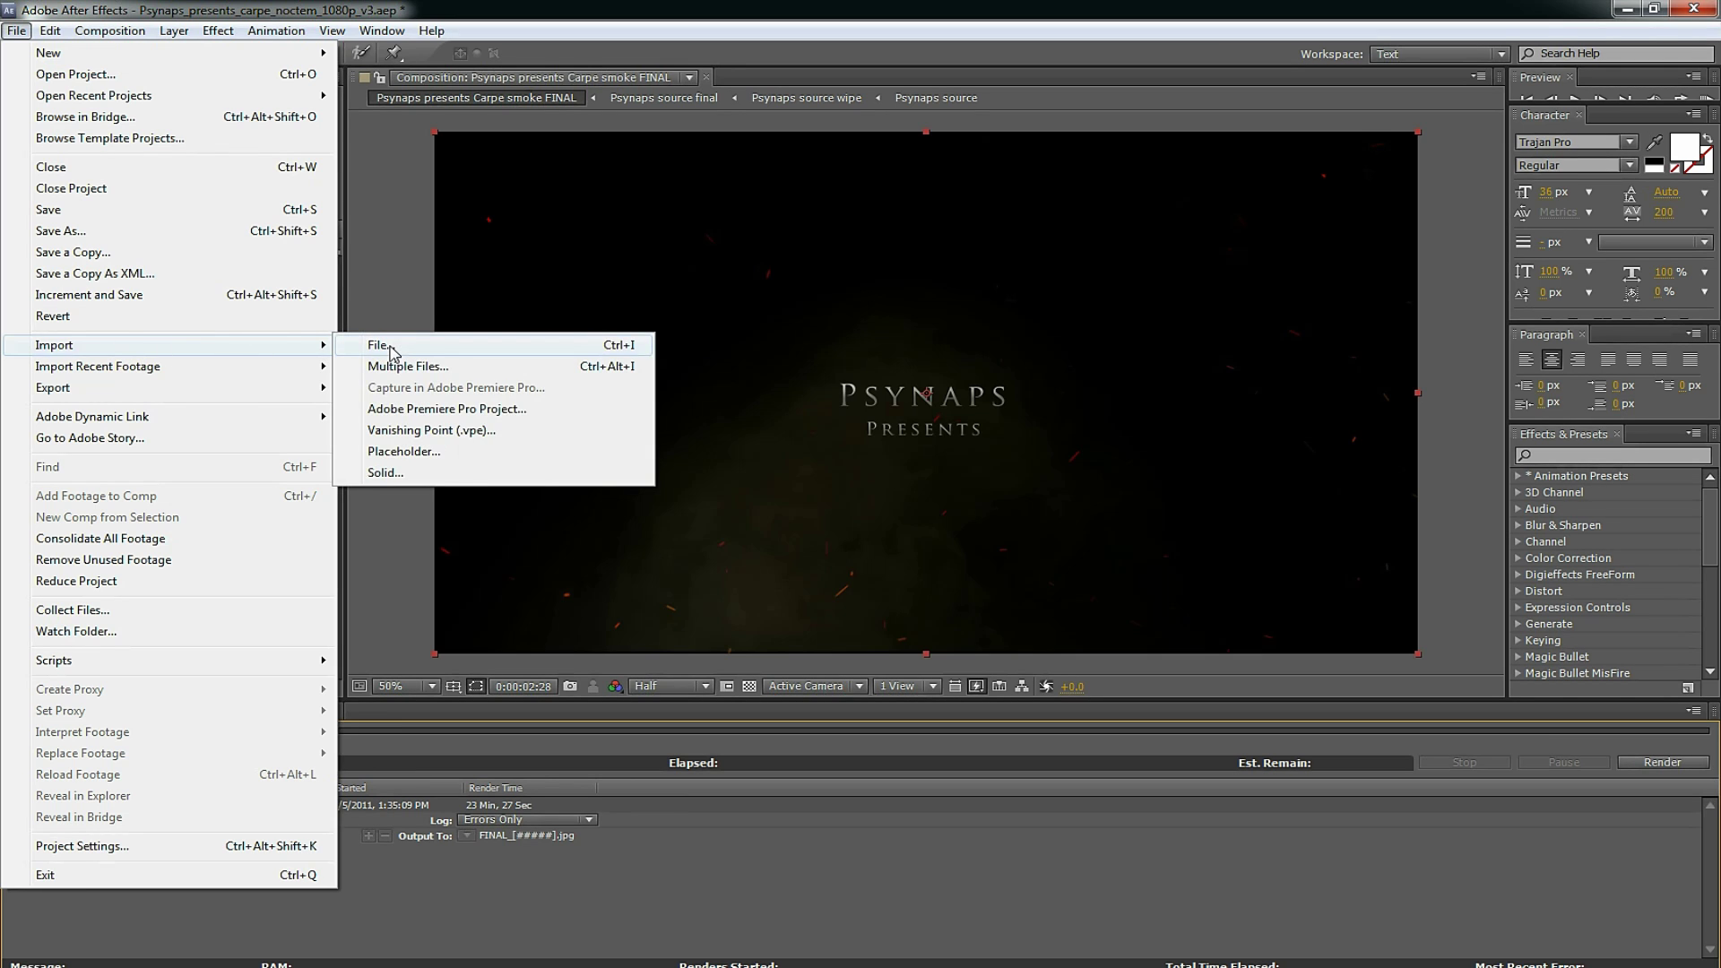
left_click(391, 352)
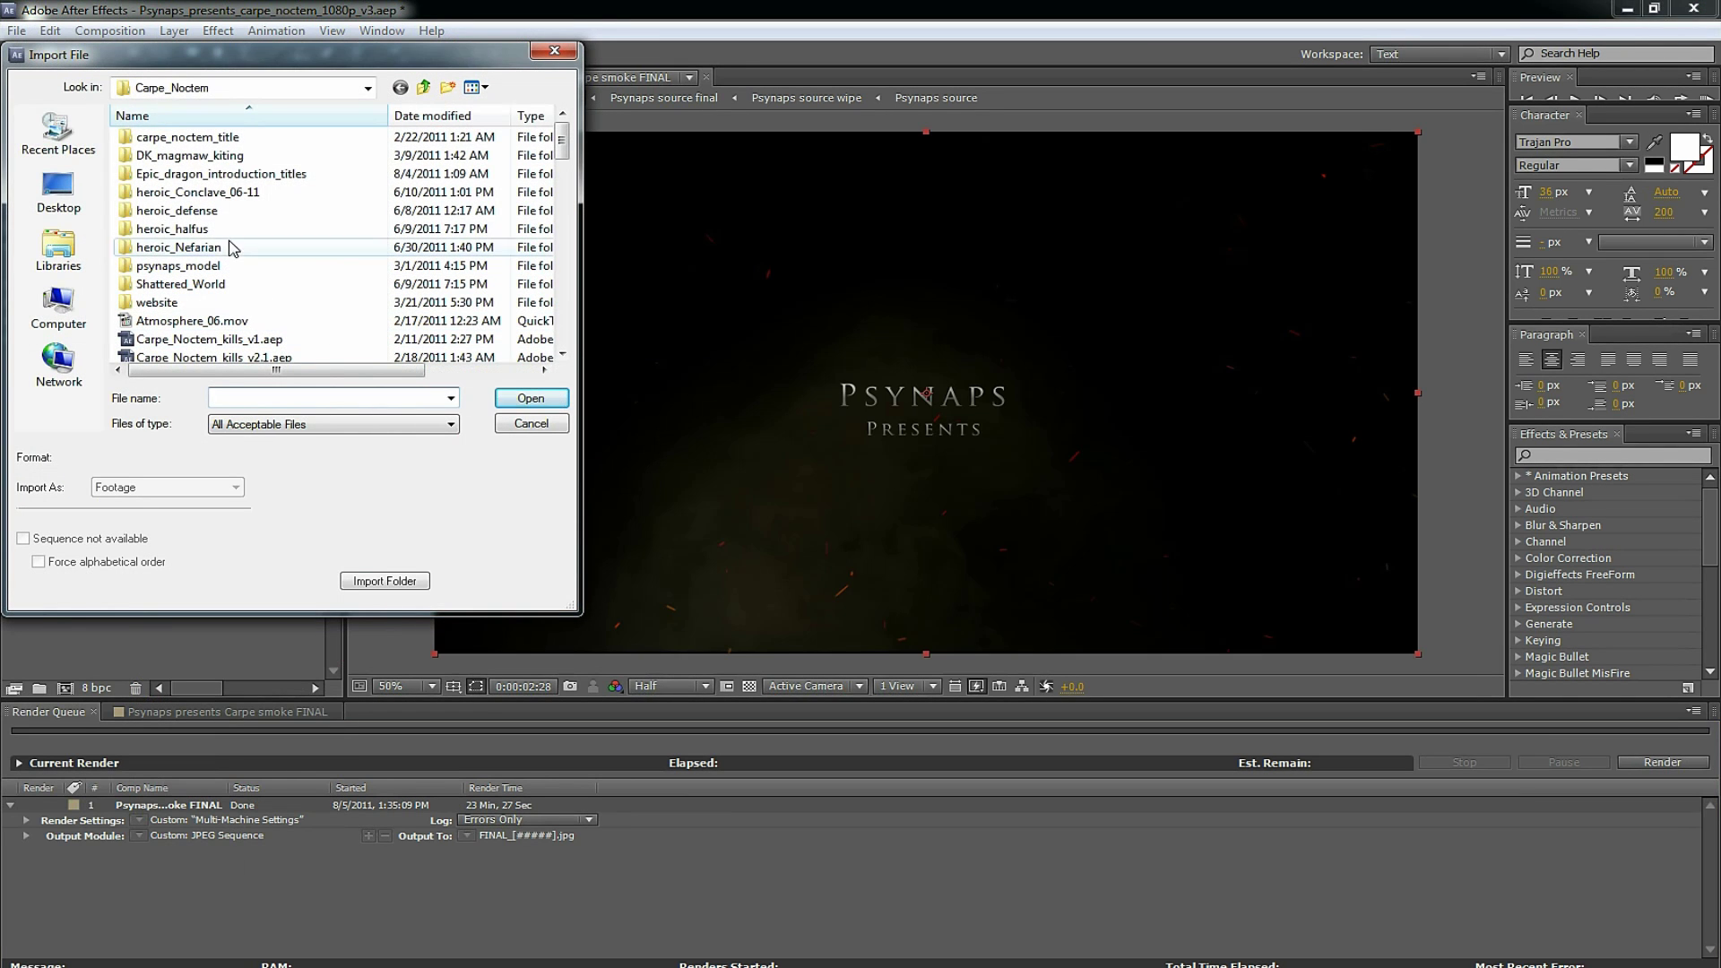
double_click(179, 173)
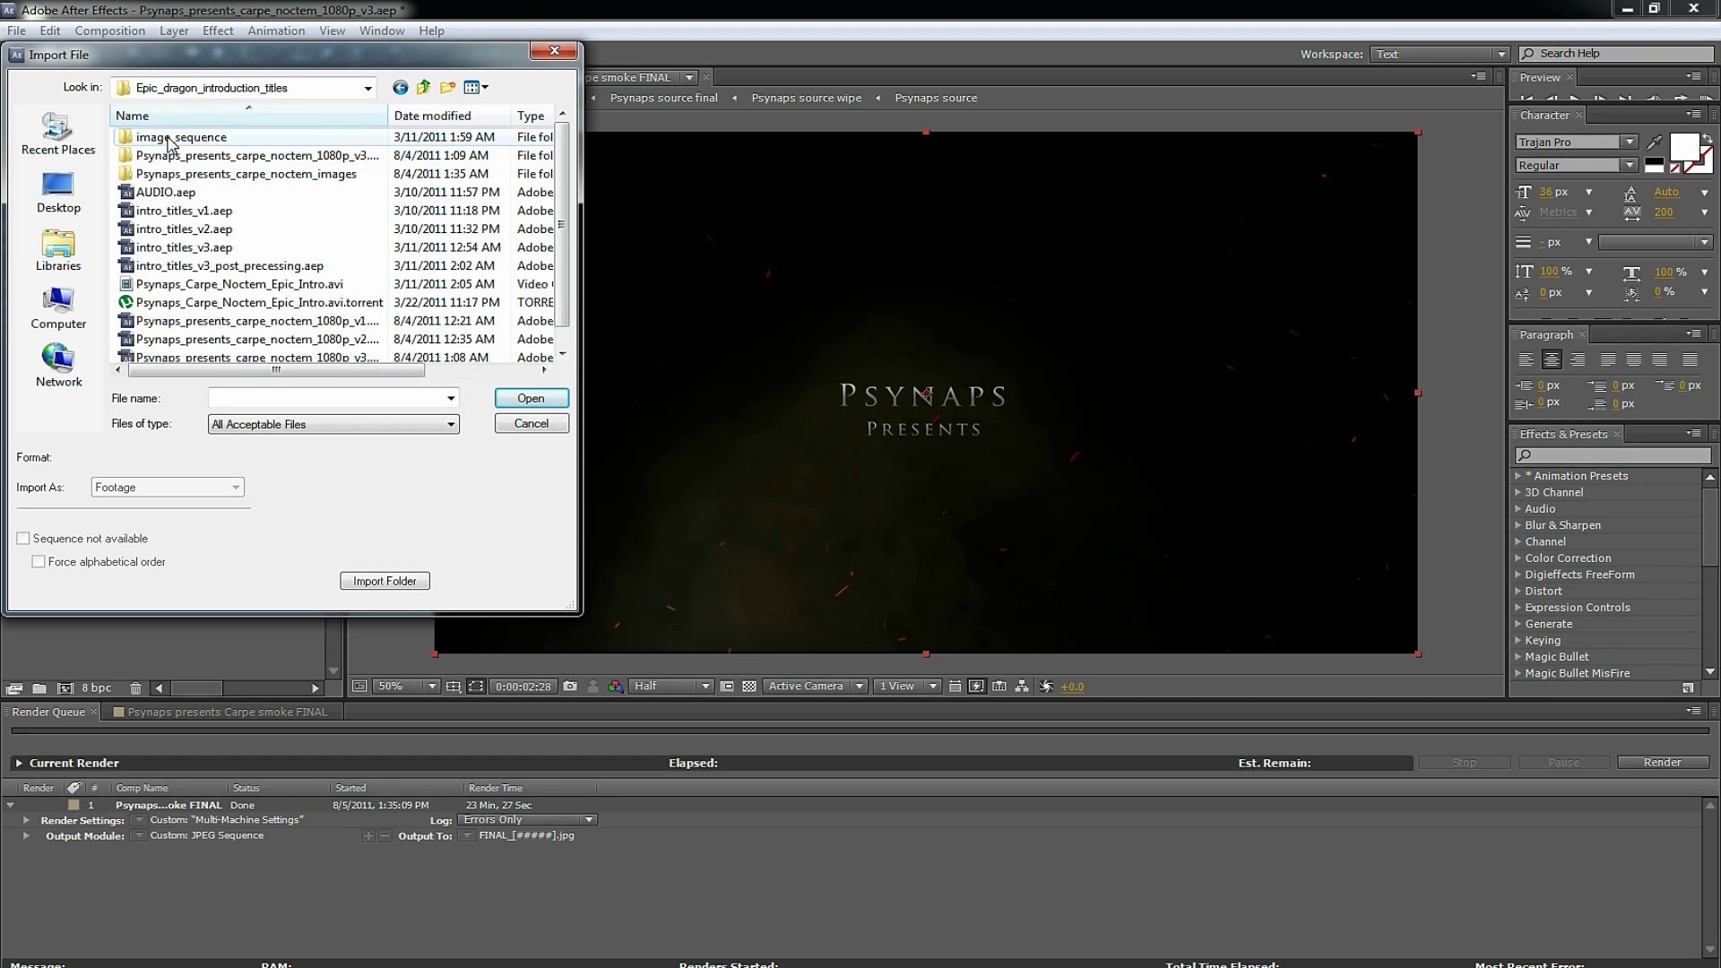
double_click(179, 173)
left_click(179, 137)
mouse_move(562, 130)
left_mouse_down()
mouse_move(555, 354)
mouse_move(553, 120)
left_mouse_up()
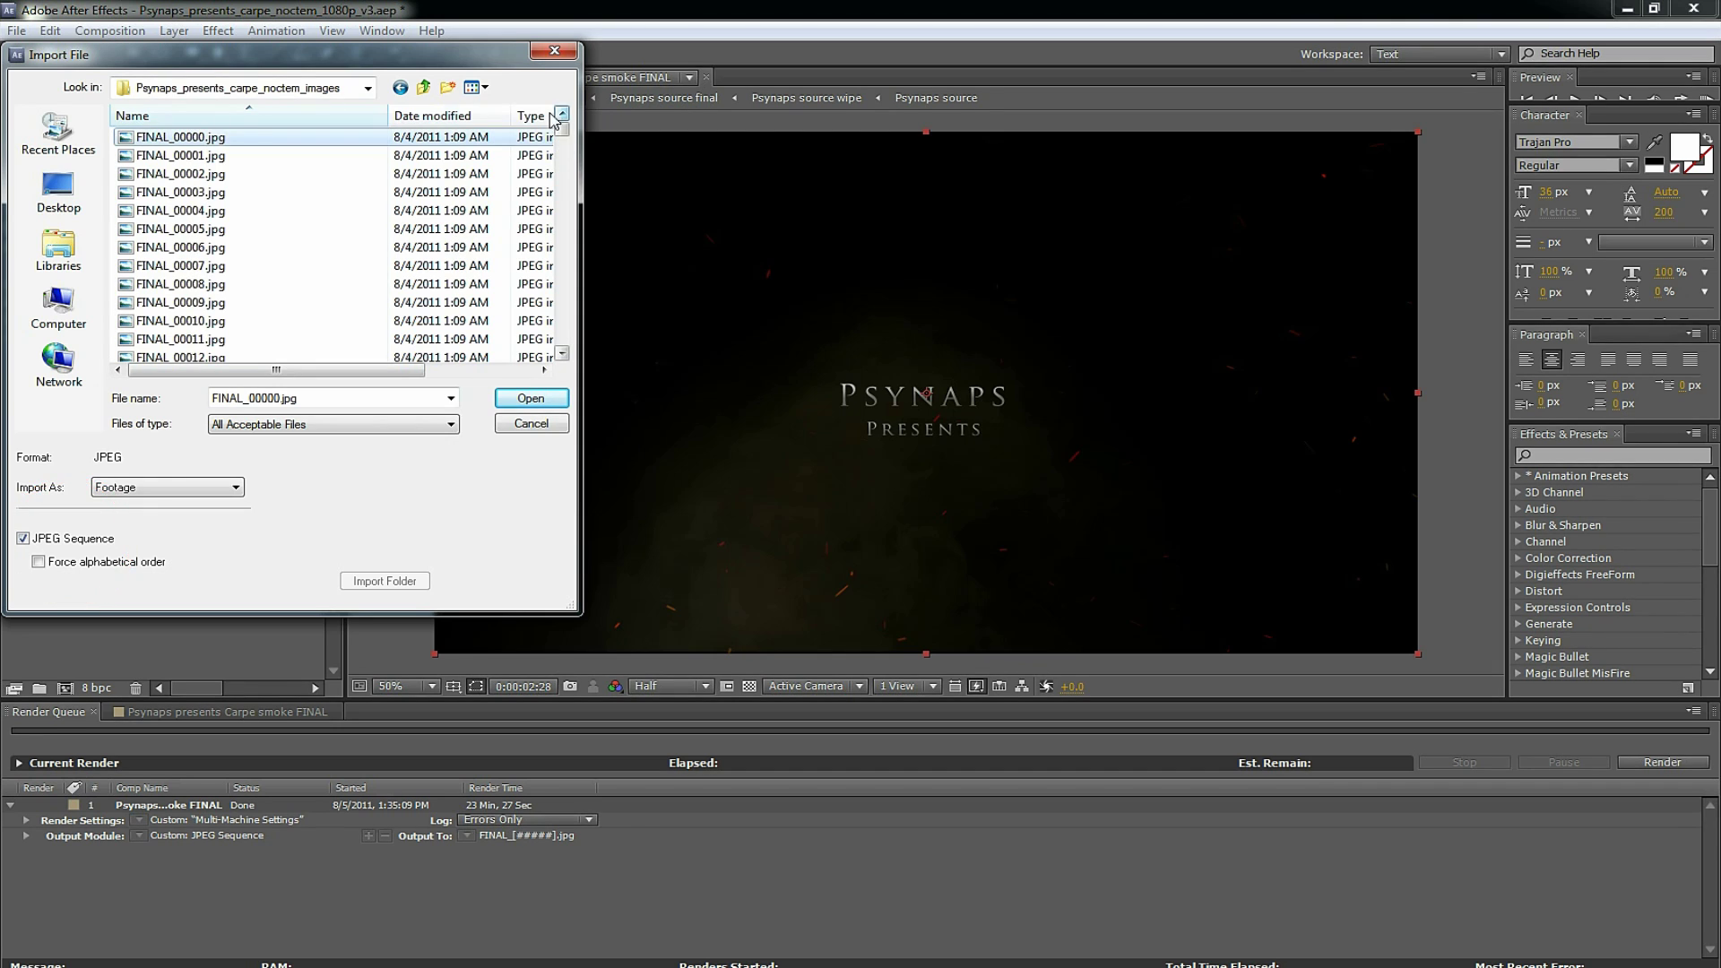
double_click(179, 137)
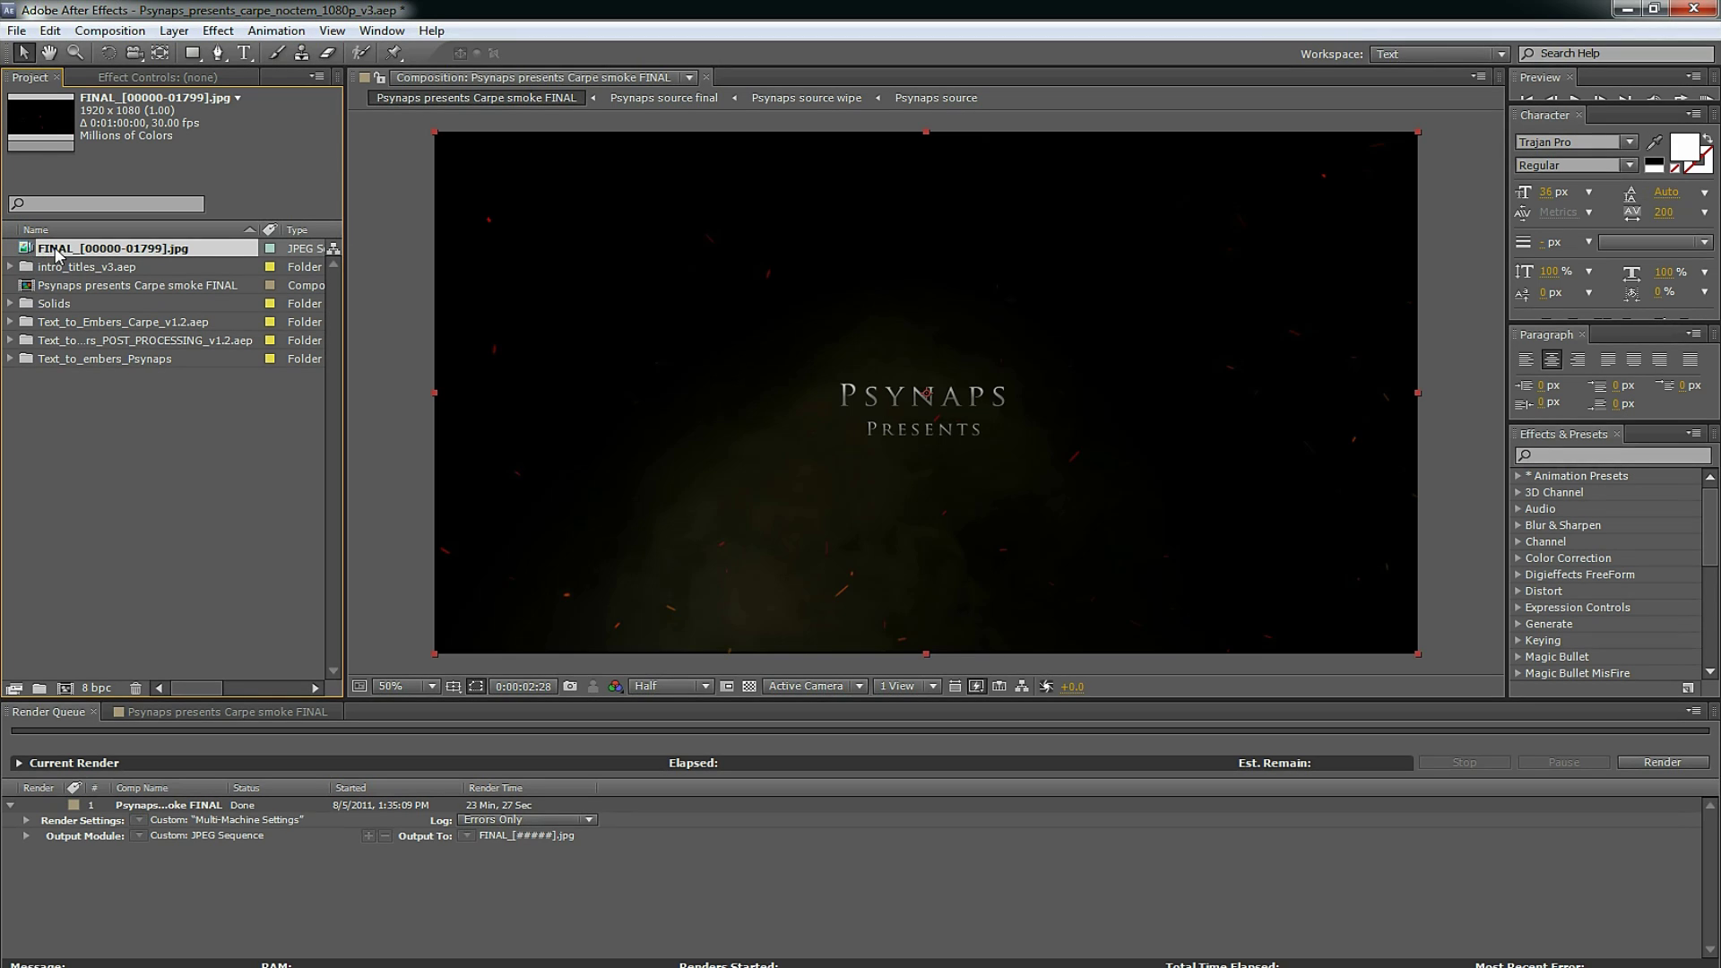
left_click_drag(55, 254, 65, 687)
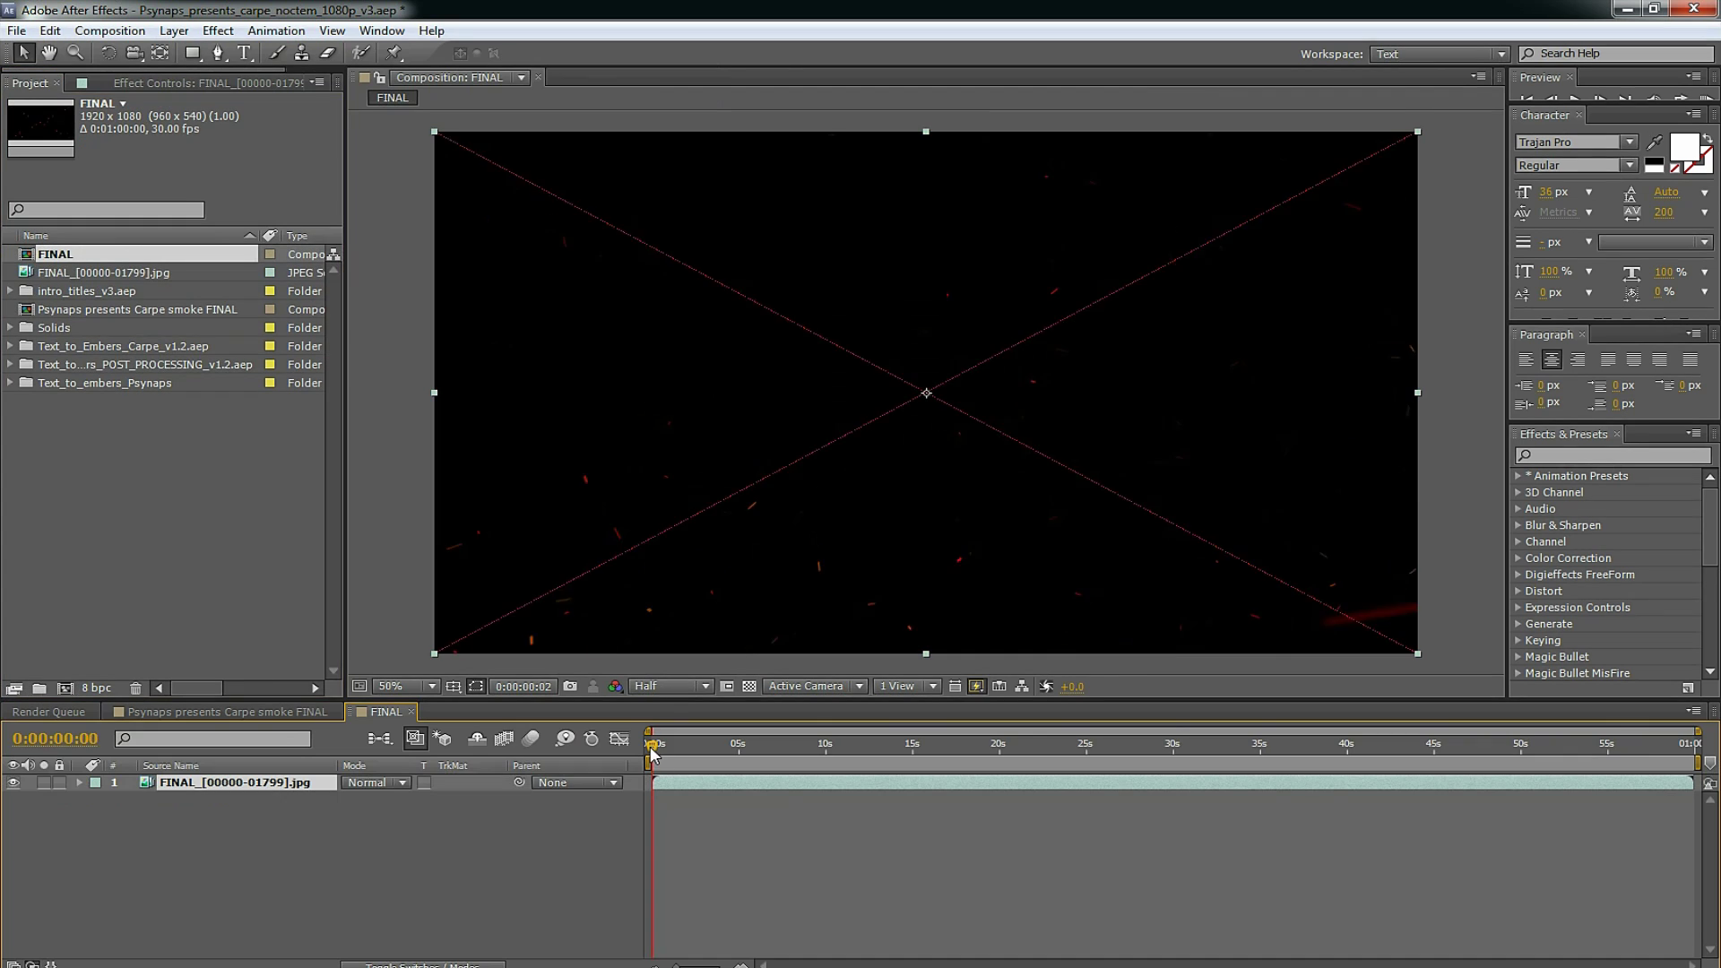
mouse_move(654, 753)
left_mouse_down()
mouse_move(915, 753)
mouse_move(660, 756)
left_mouse_up()
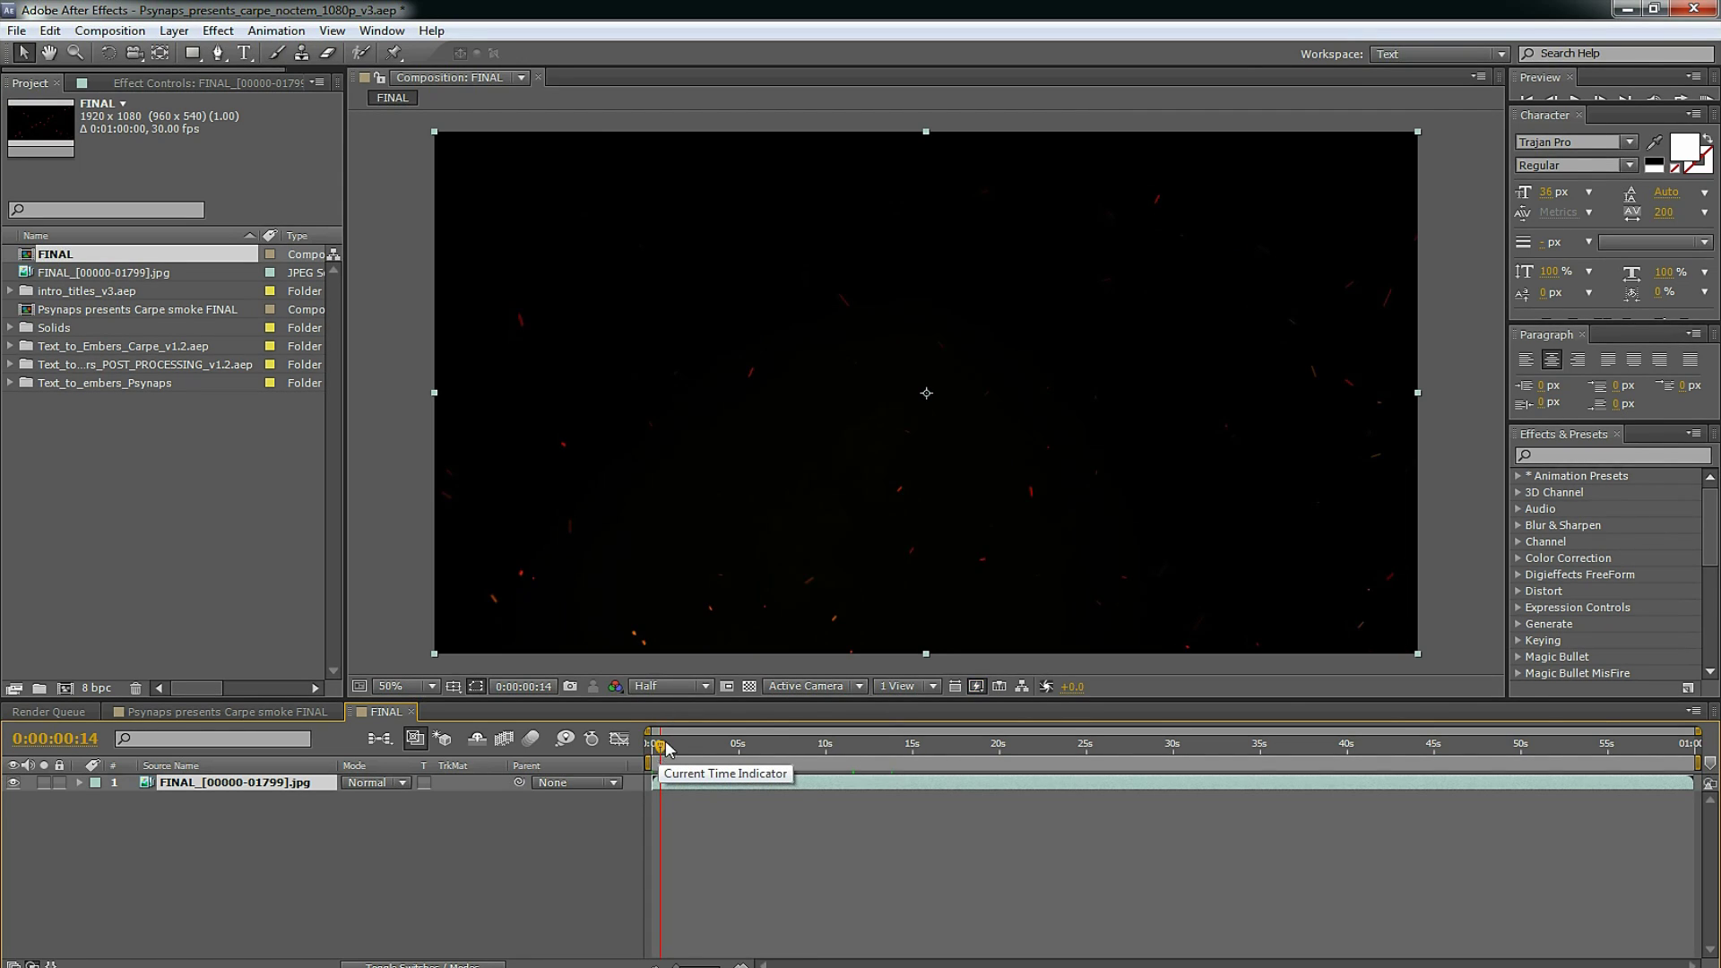
left_click(109, 30)
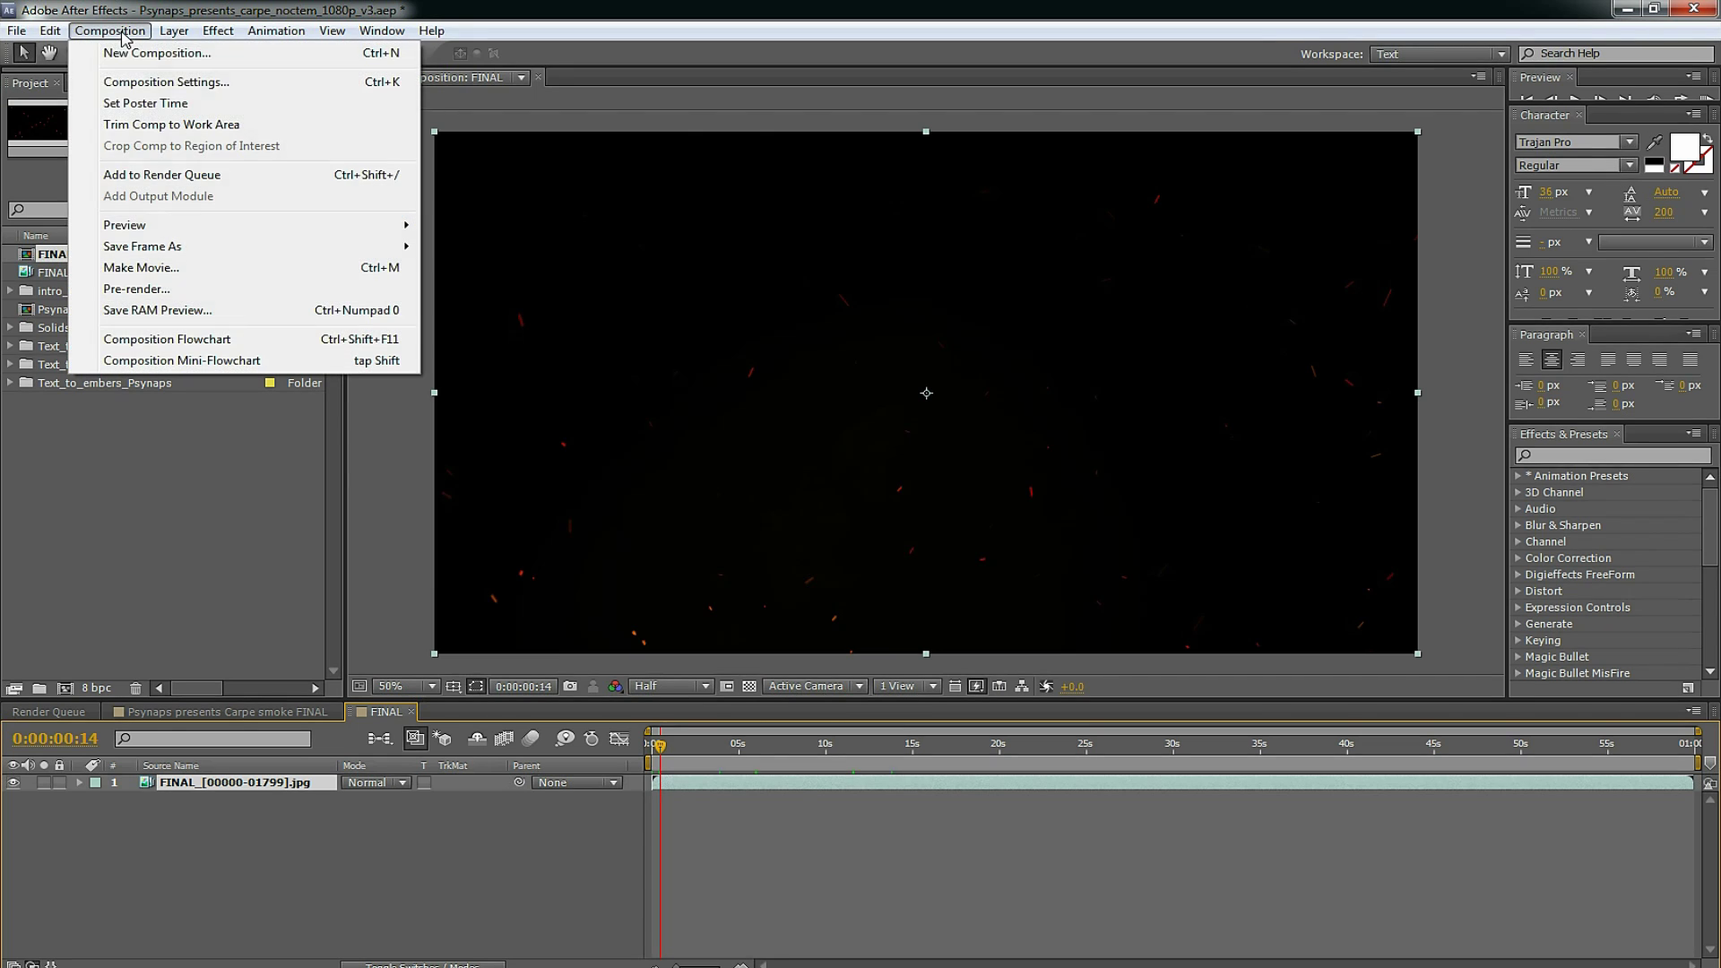
left_click(135, 175)
Set the FINAL composition's output module to H.264 format with a target bitrate of 12 Mbps
left_click(169, 883)
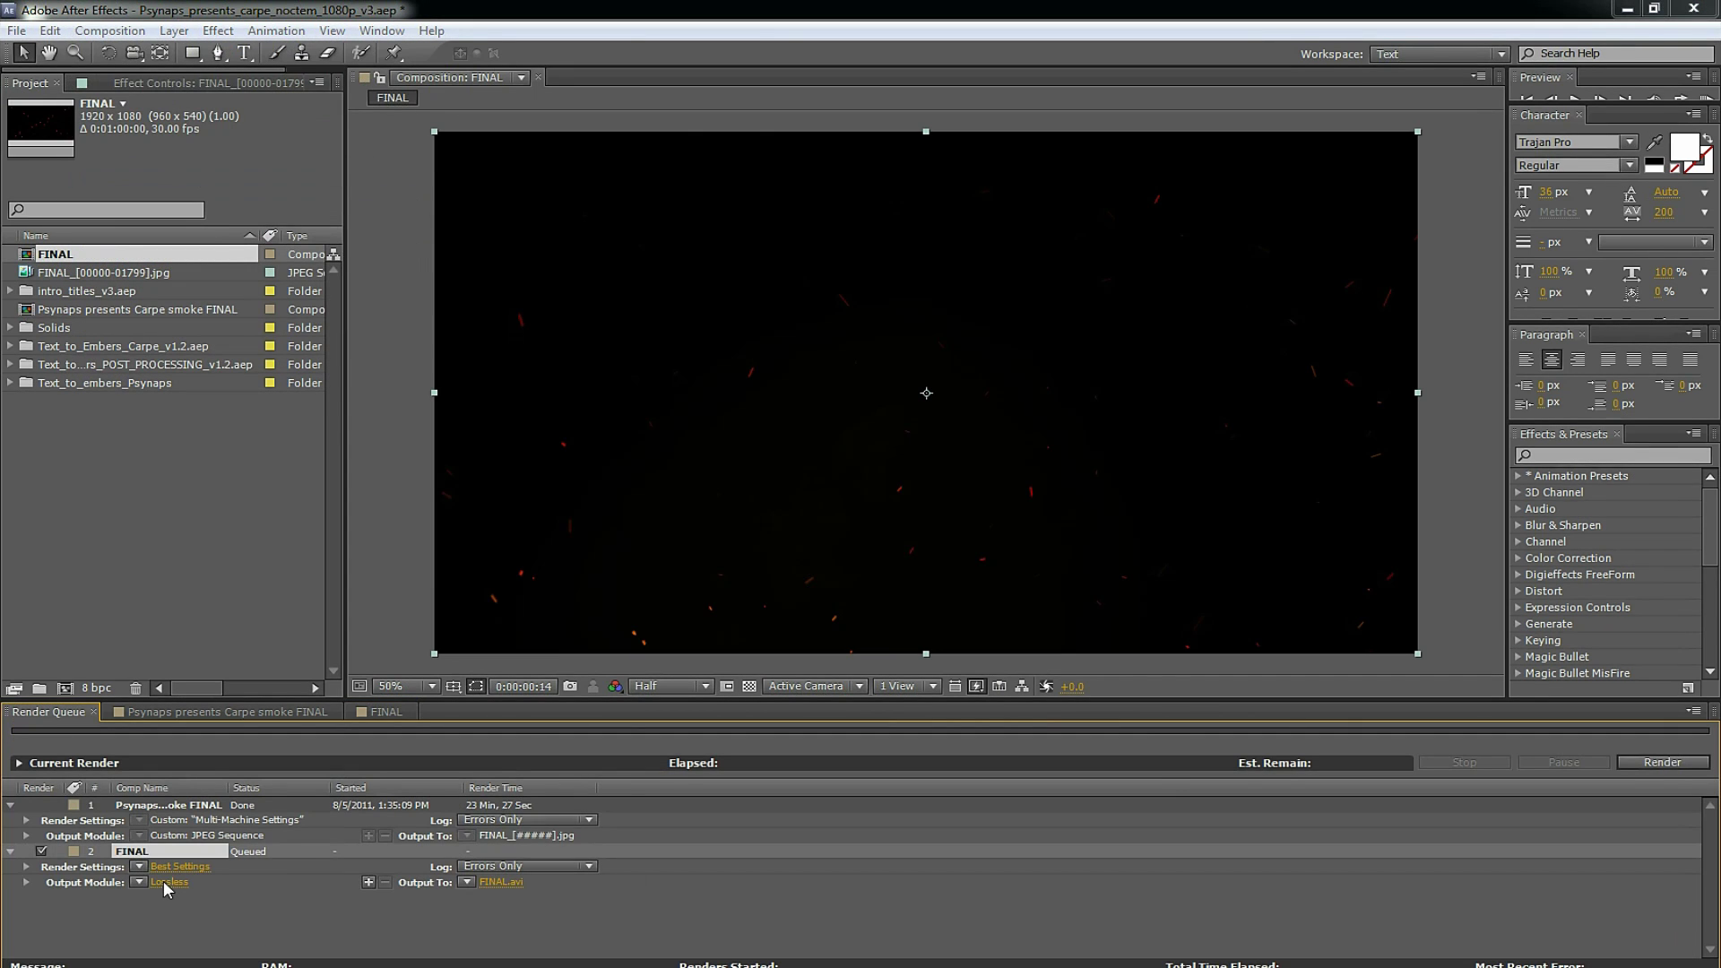
left_click(789, 262)
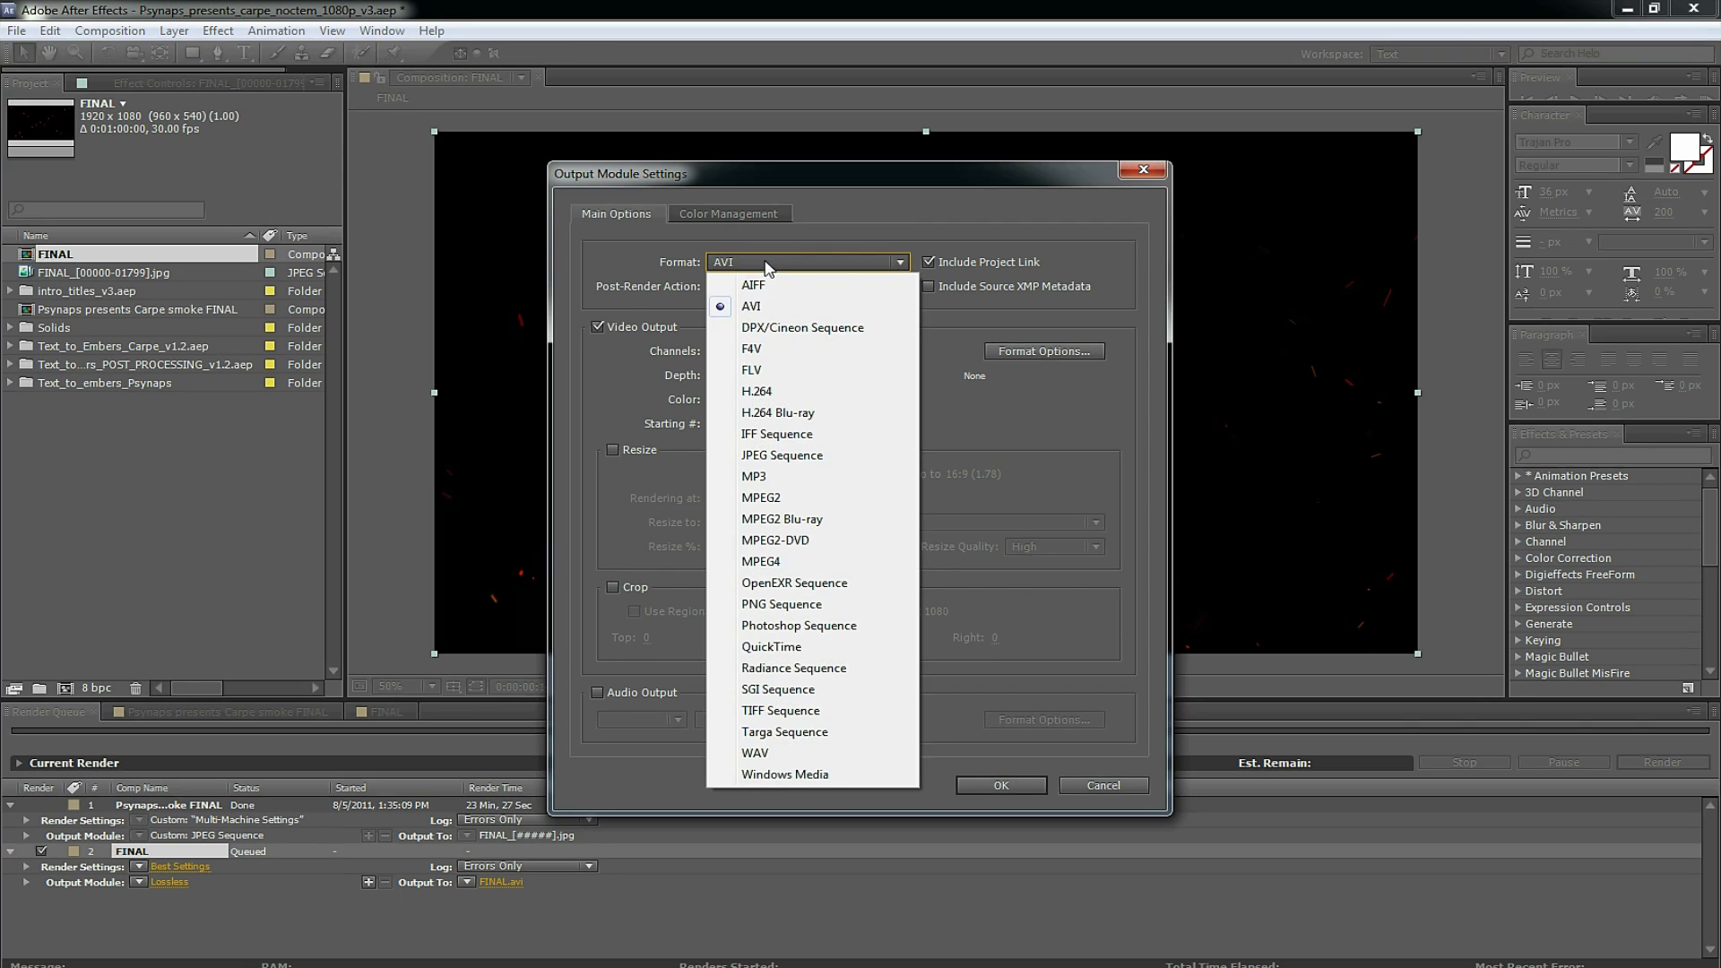
left_click(756, 394)
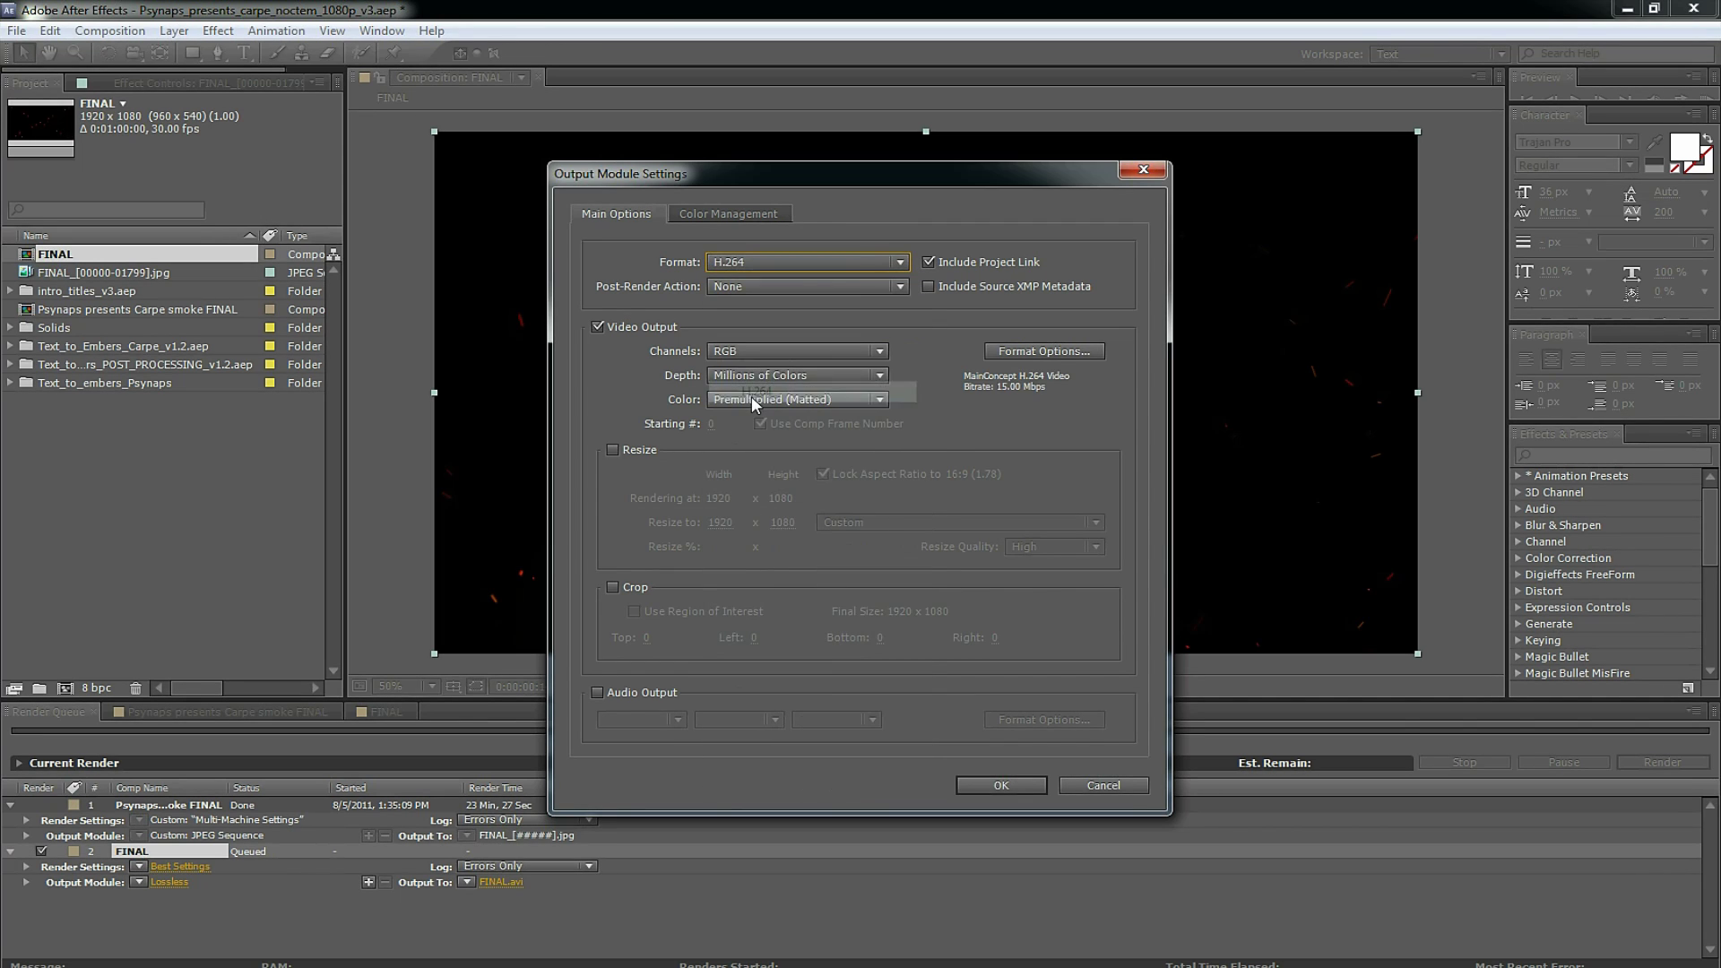
left_click(1038, 353)
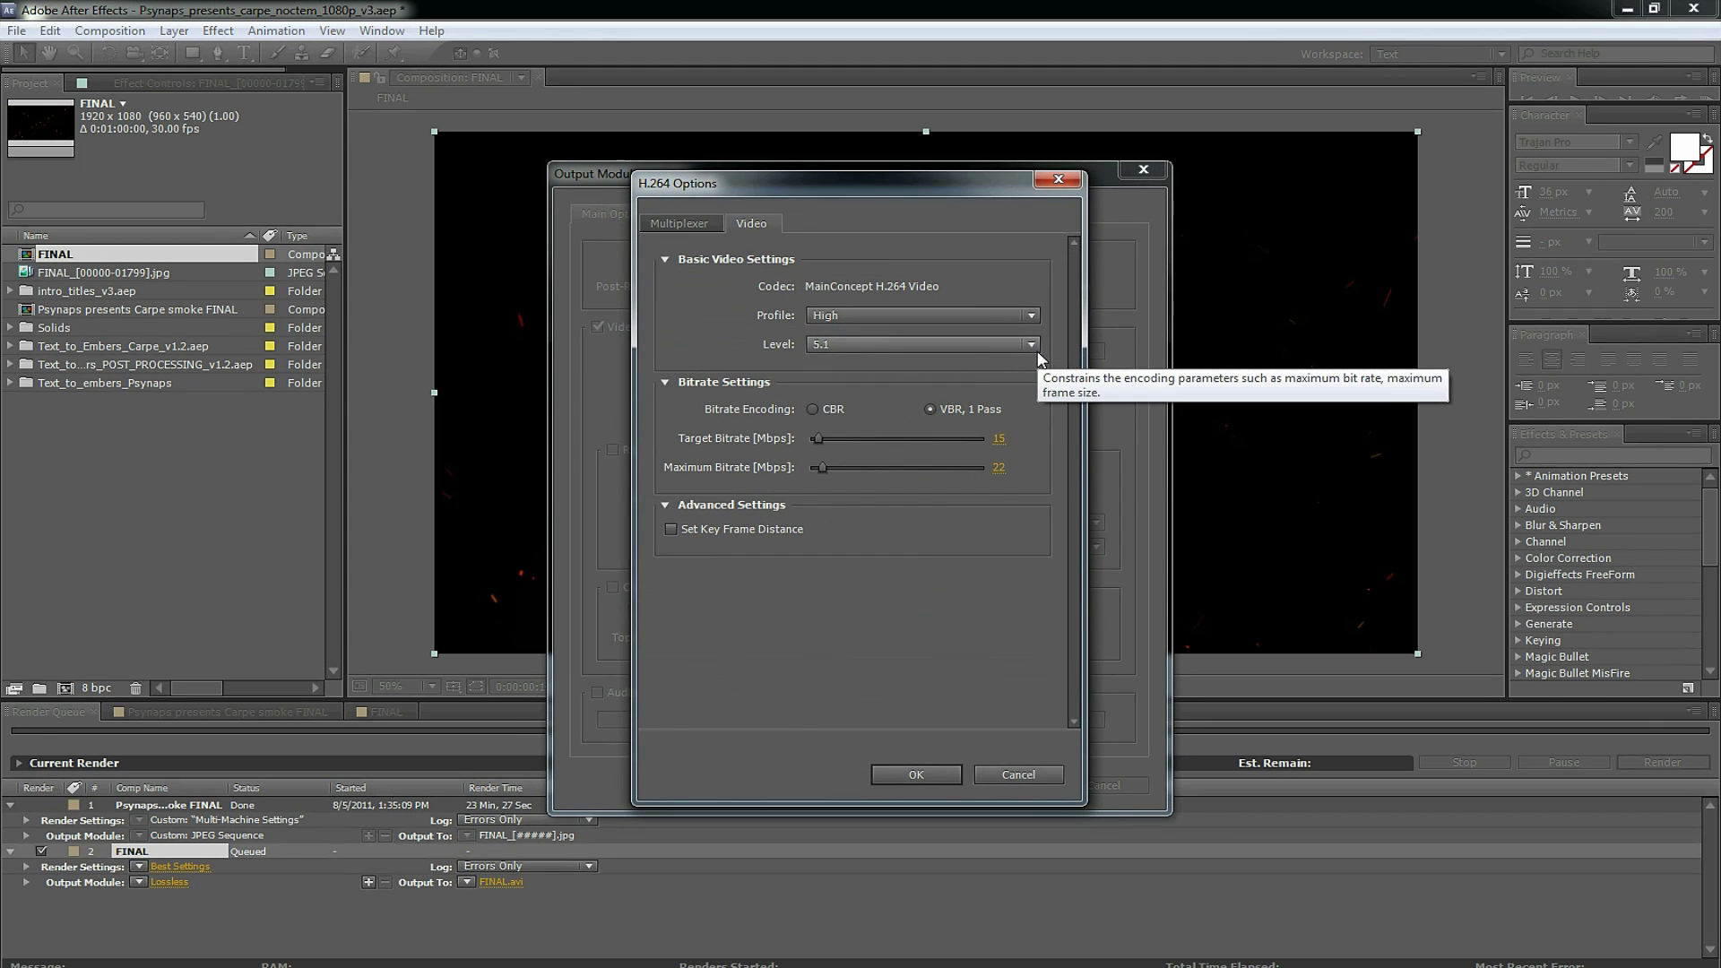
left_click(998, 438)
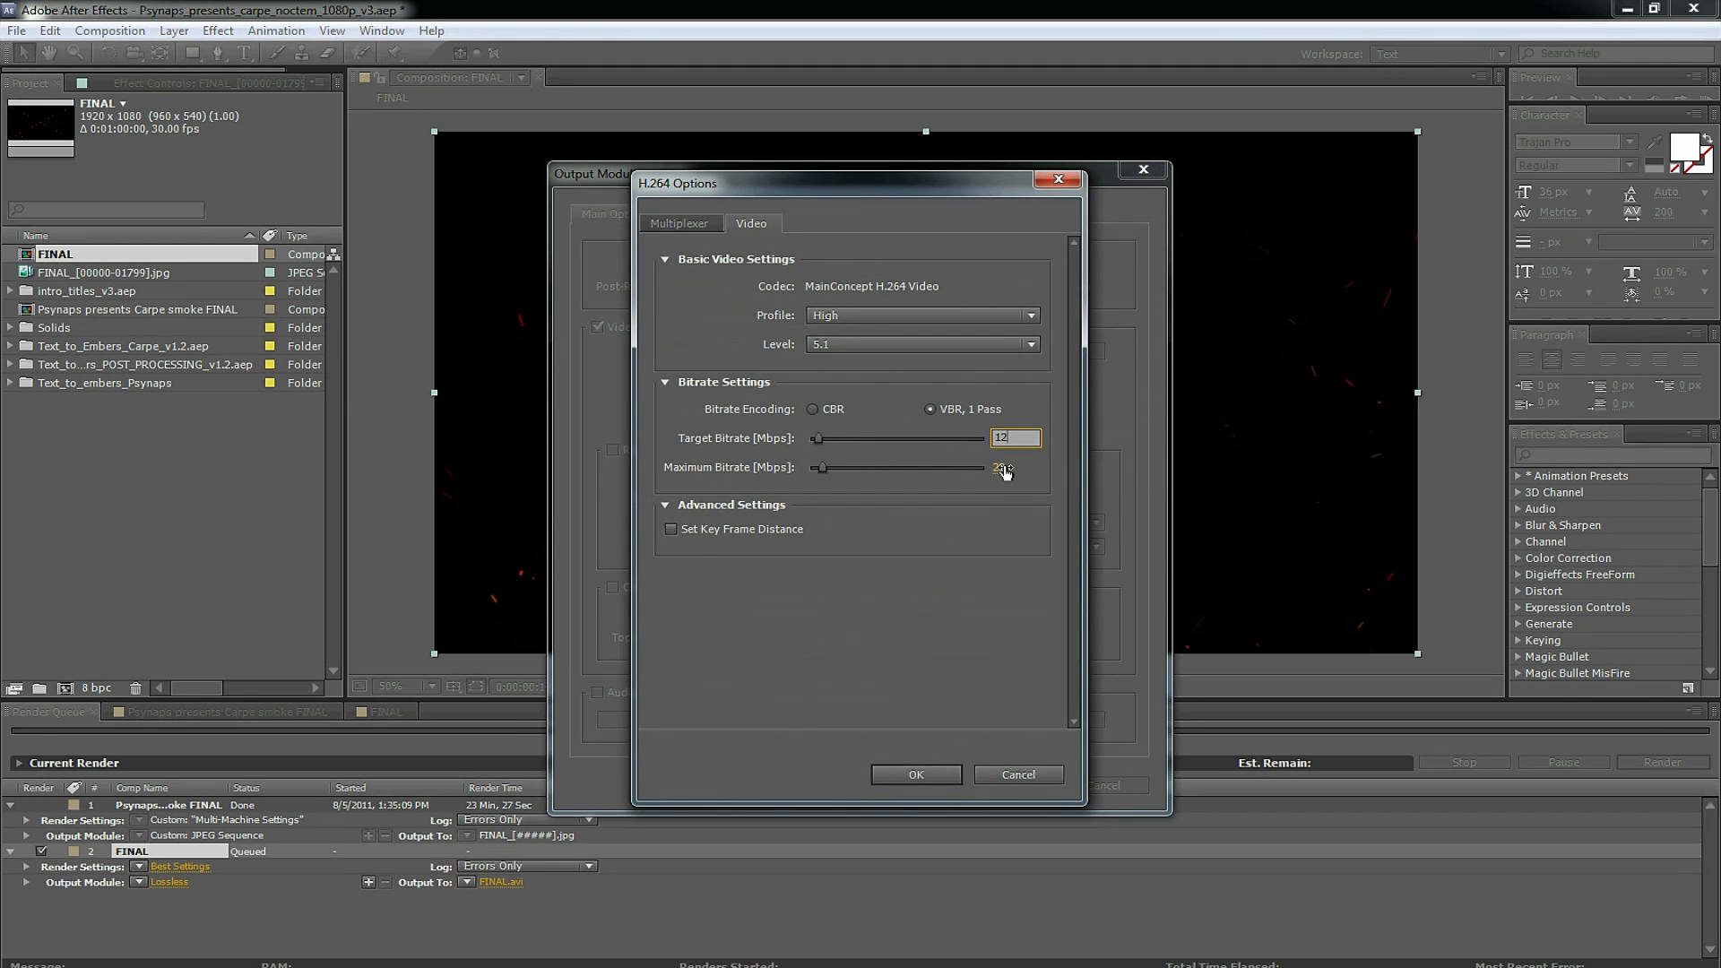
left_click(900, 772)
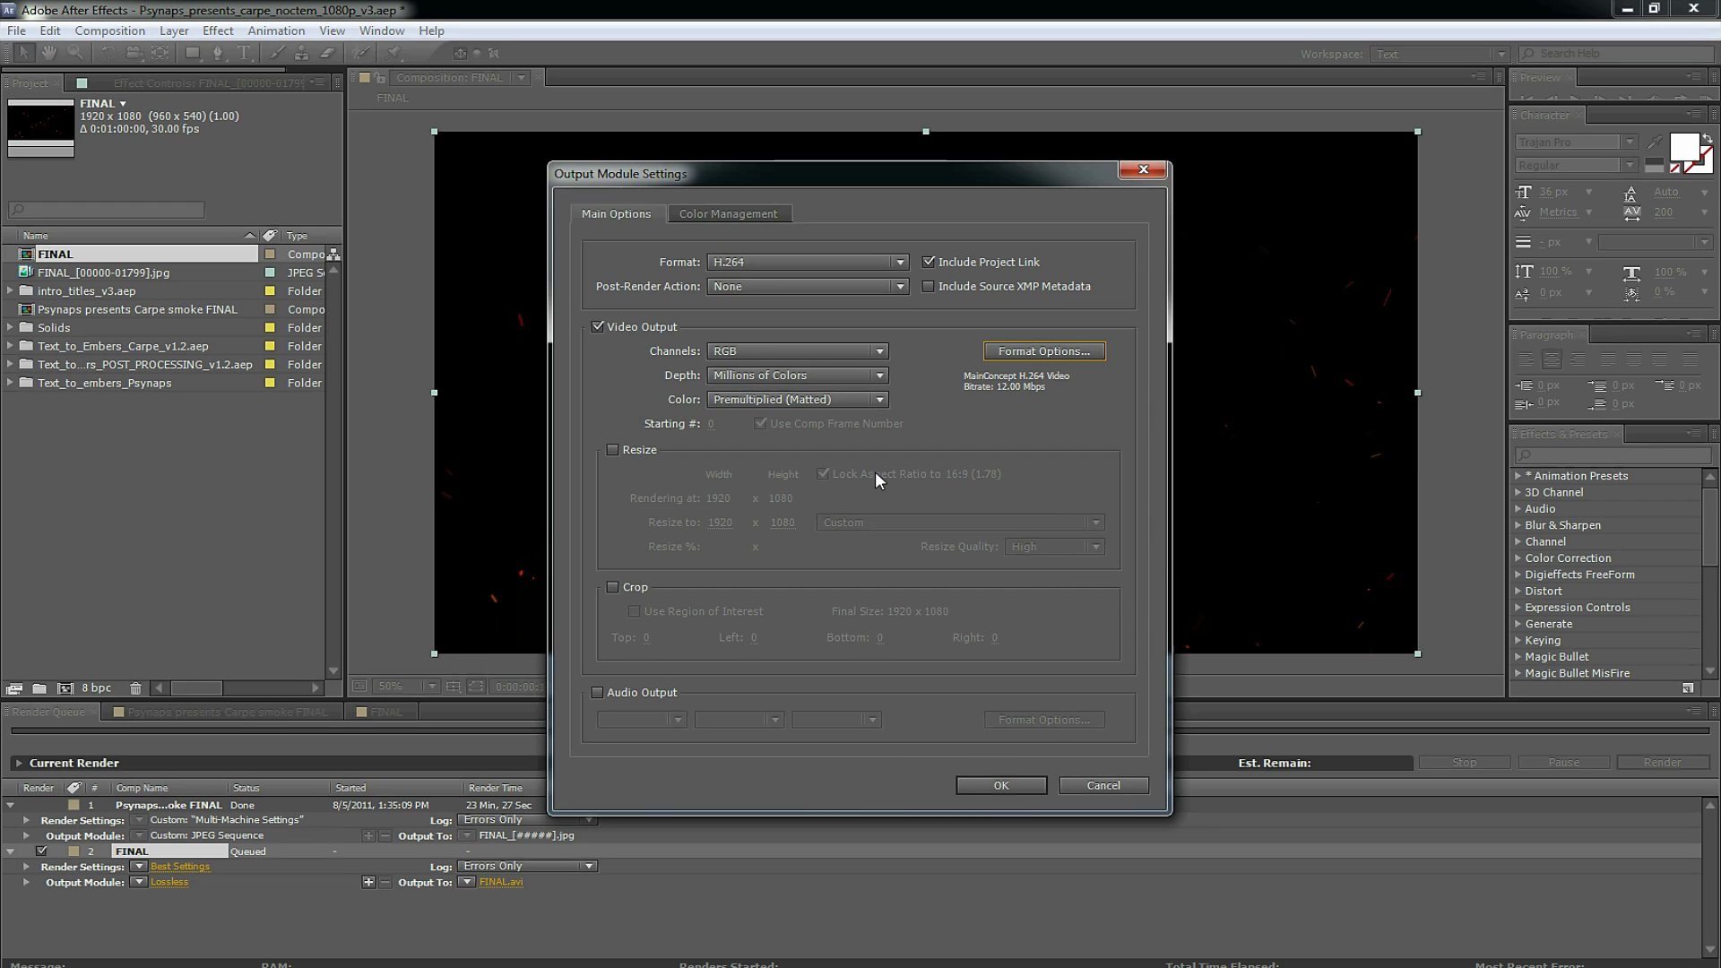
left_click(992, 787)
Set the output file to FINAL.mp4 in the Epic_dragon_introduction_titles folder and start rendering the FINAL composition
left_click(505, 882)
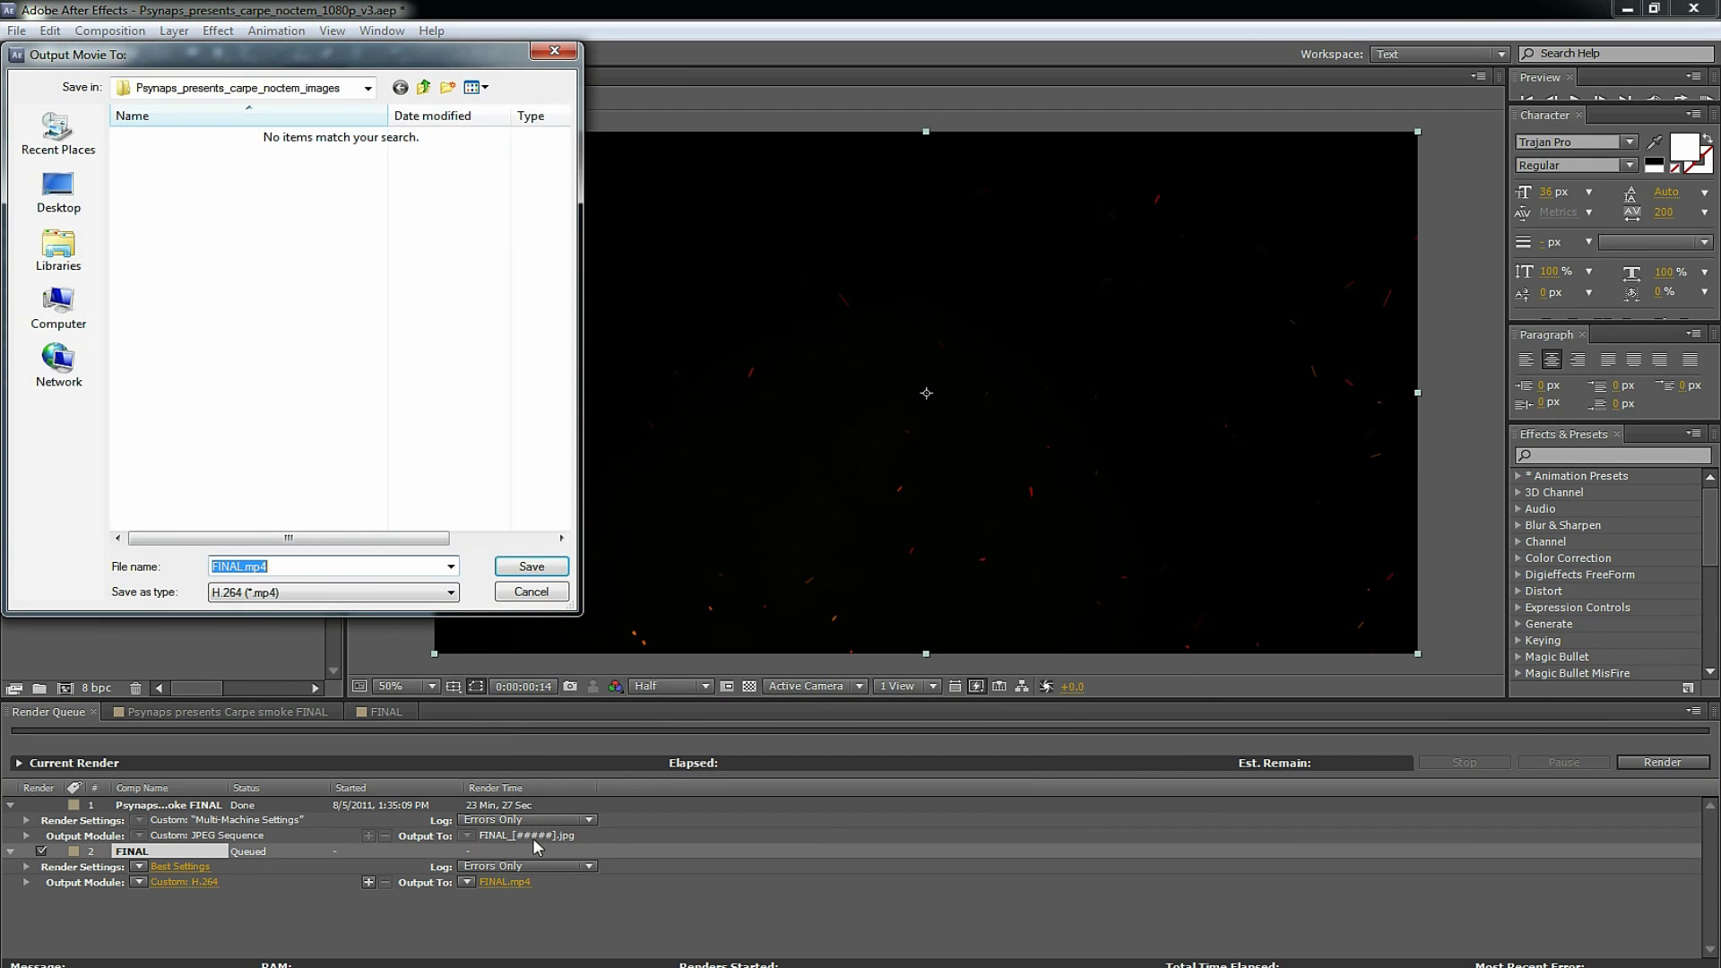
left_click(424, 89)
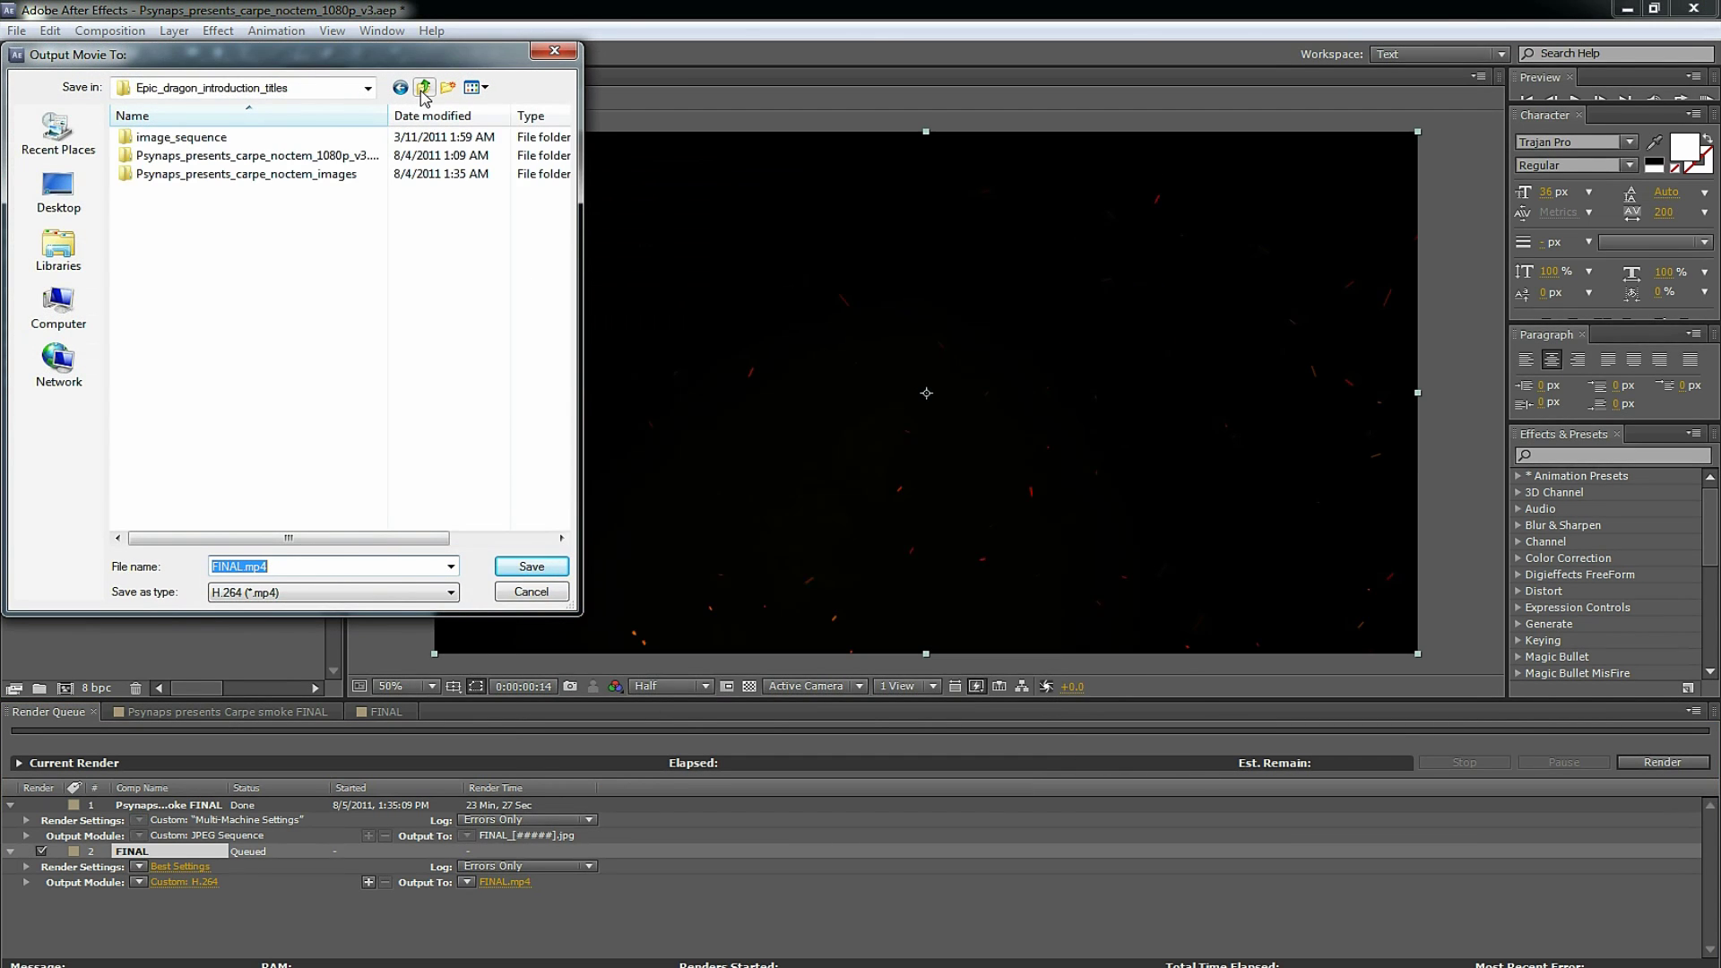
left_click(499, 567)
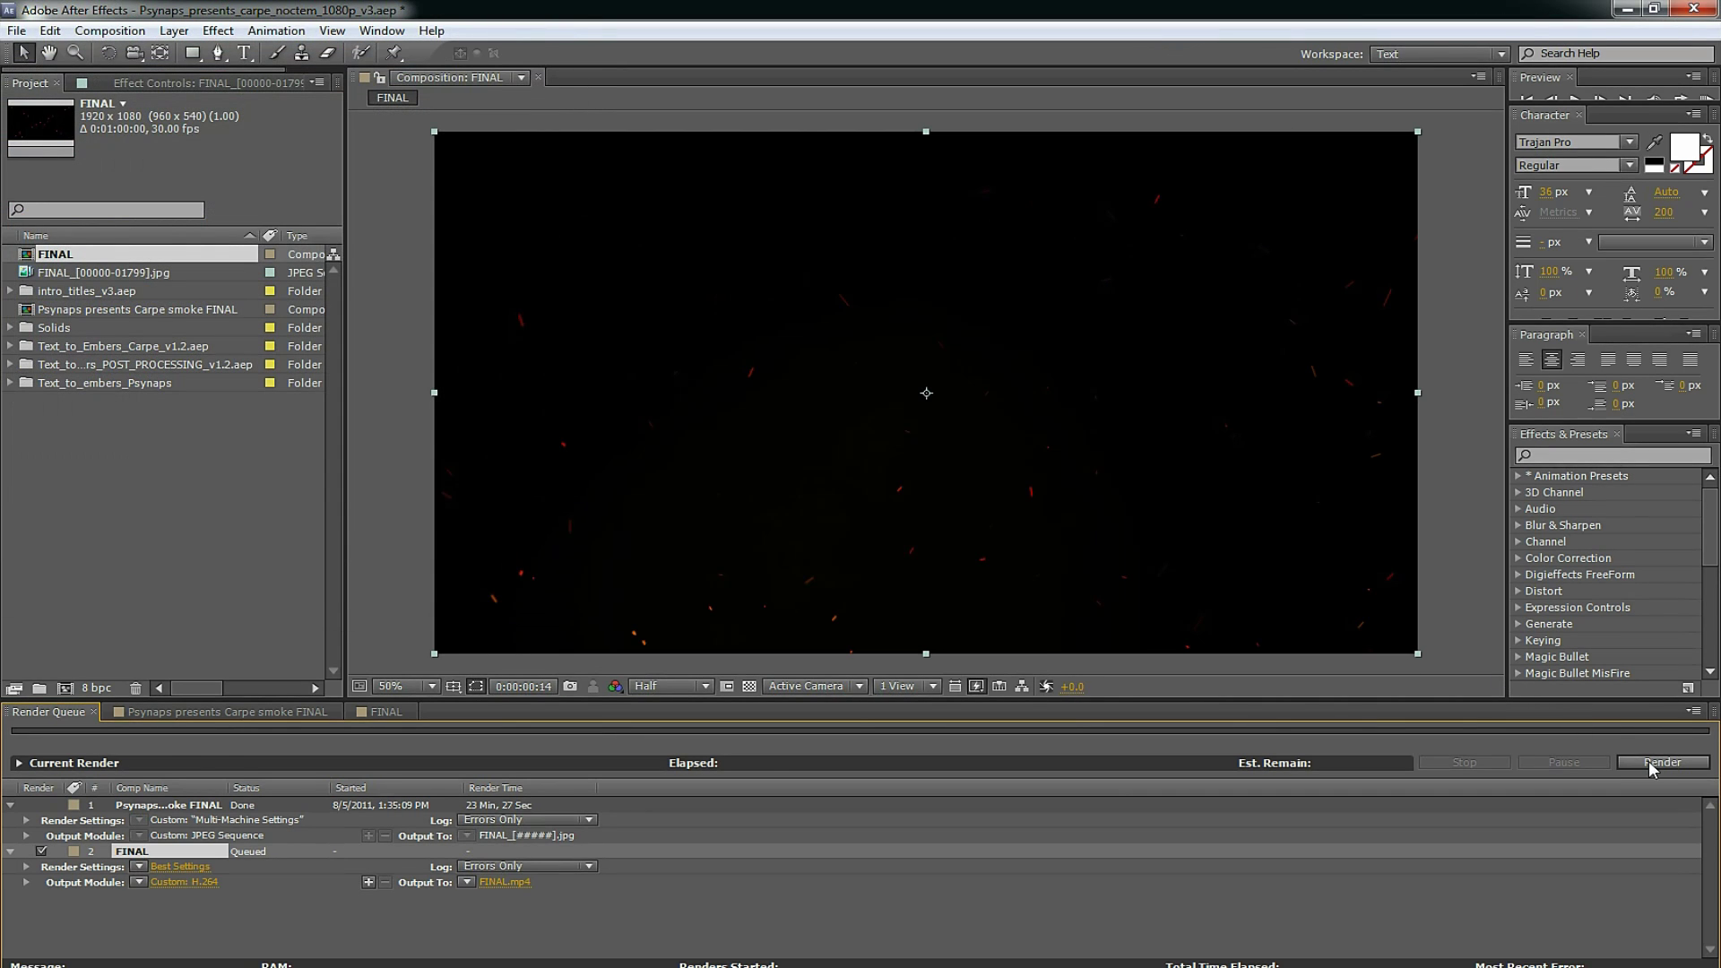
left_click(1649, 761)
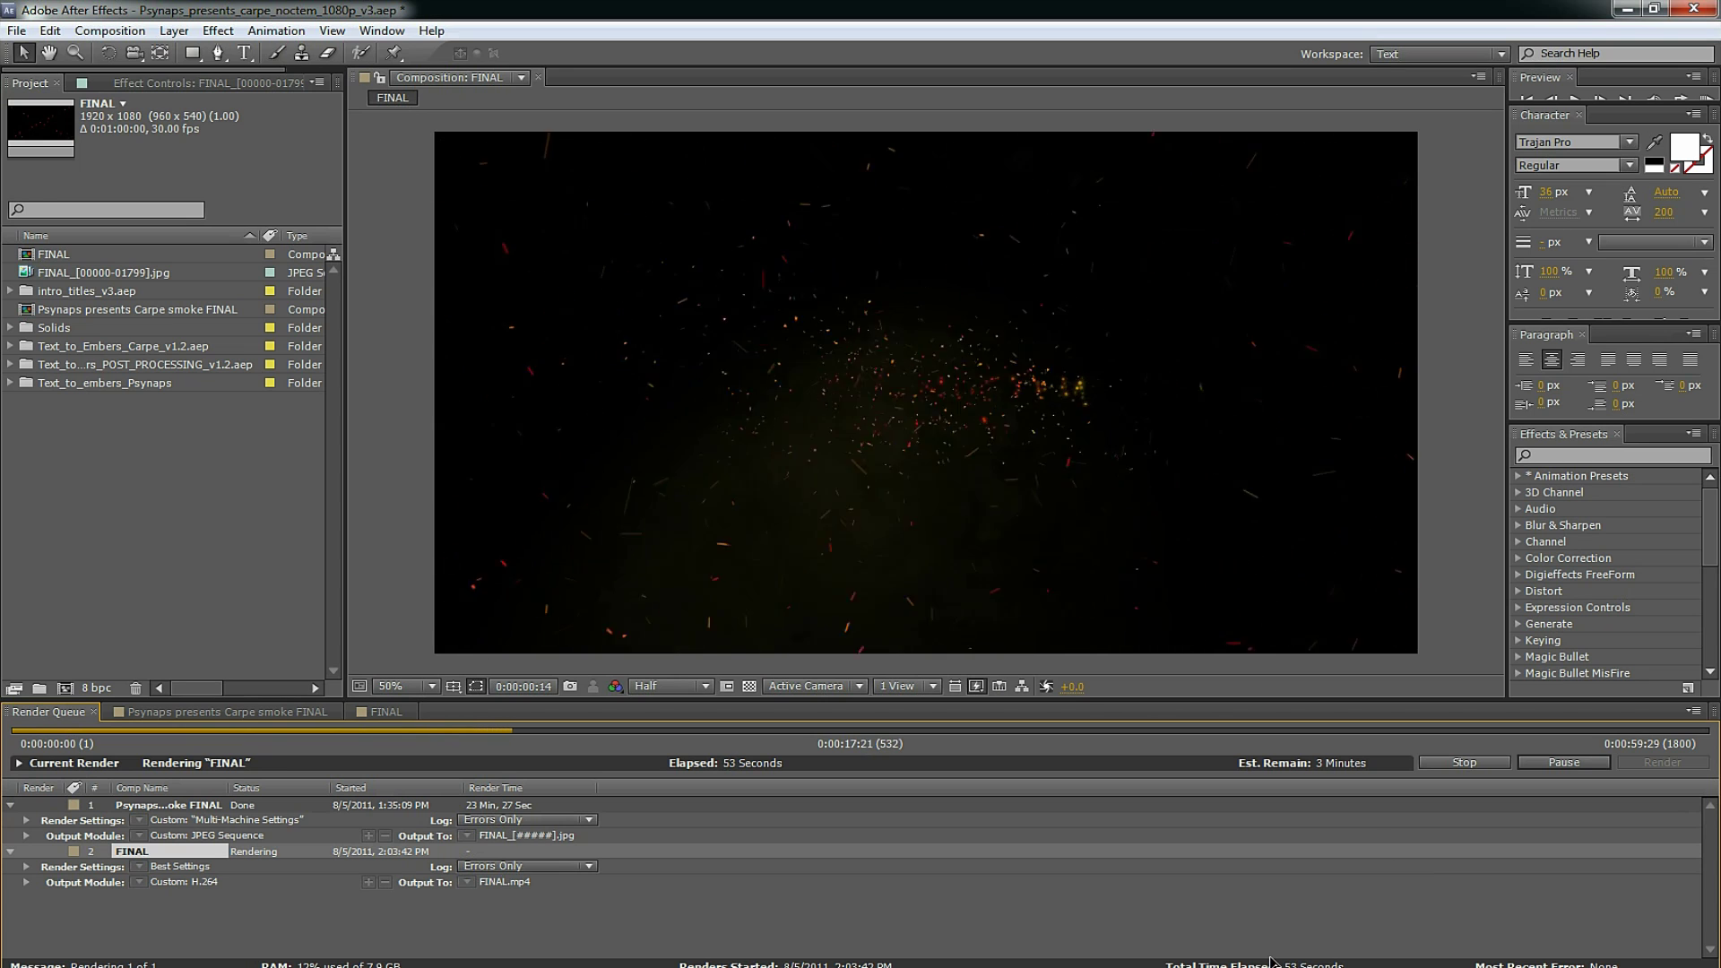
right_click(1272, 962)
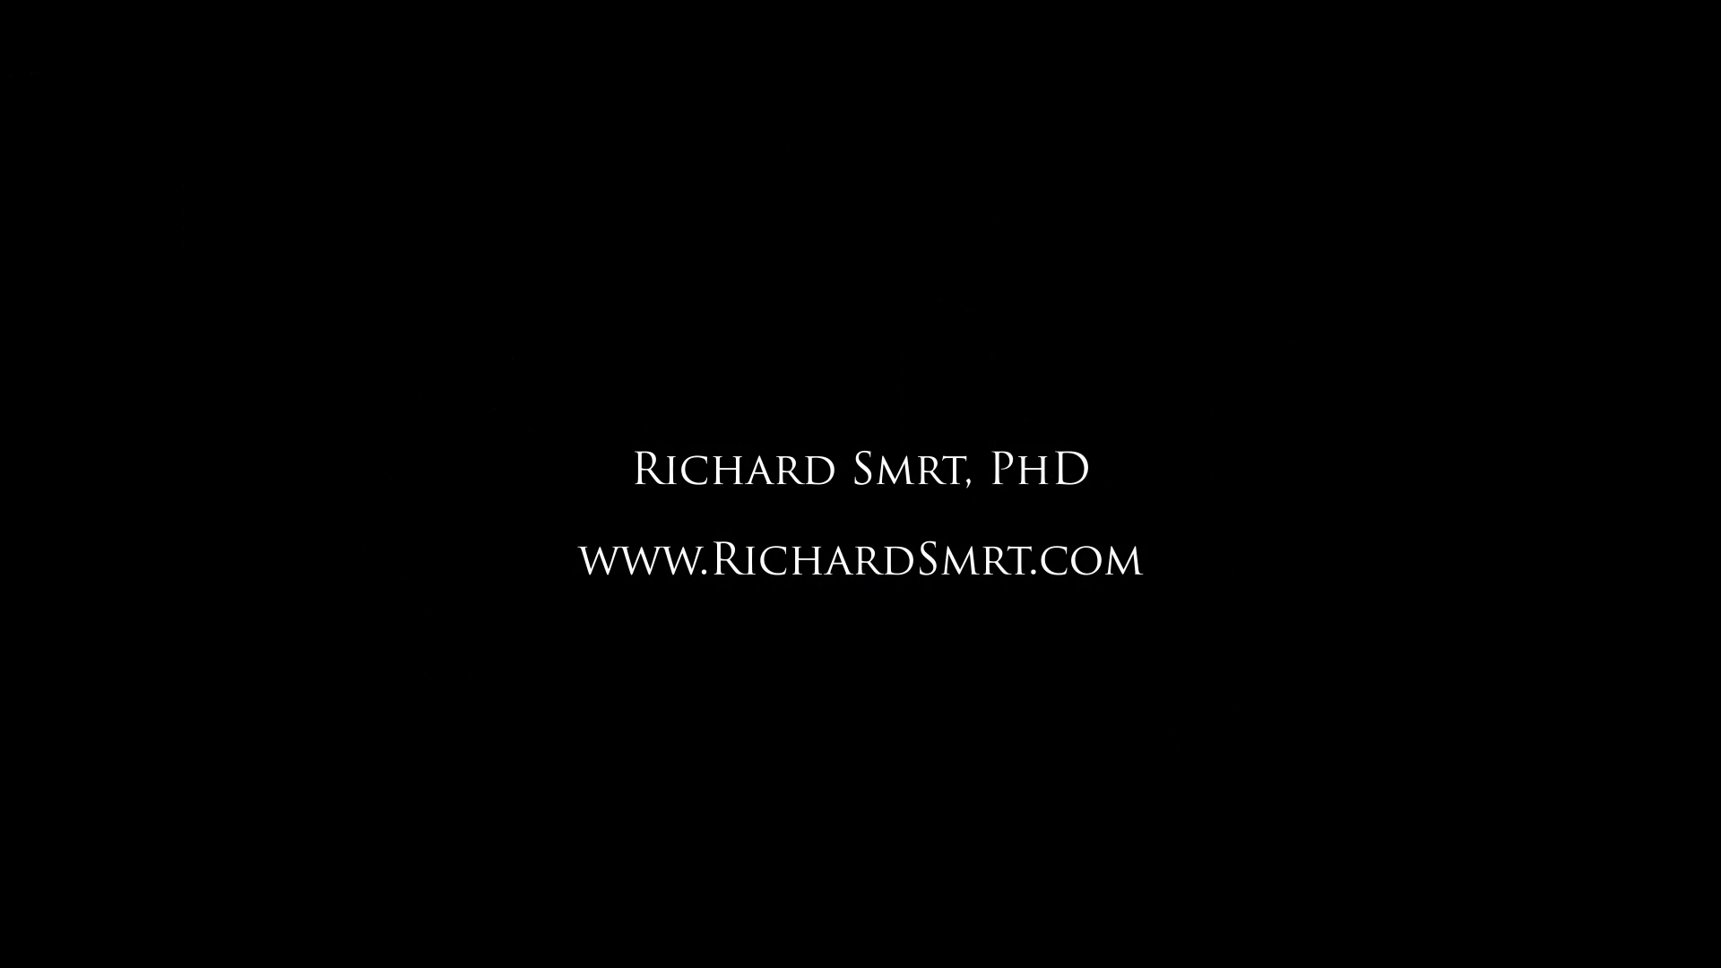